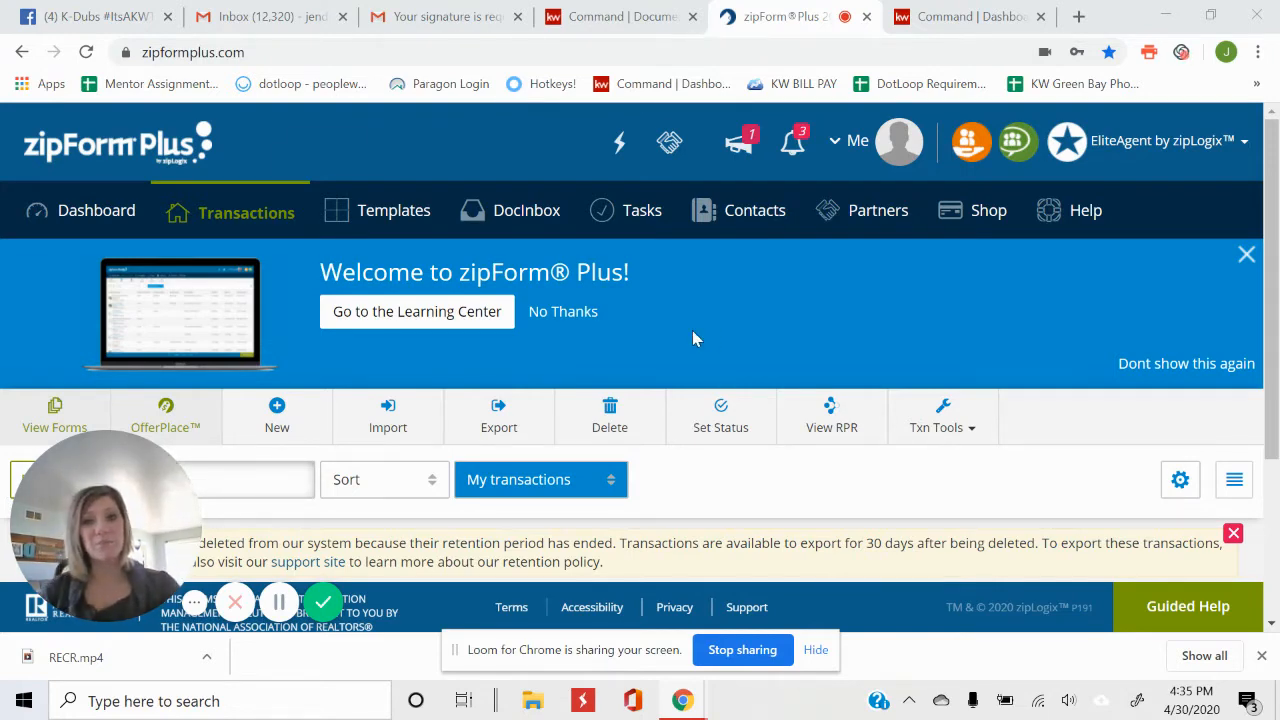
# Open the account's profile and settings page.
pyautogui.click(855, 145)
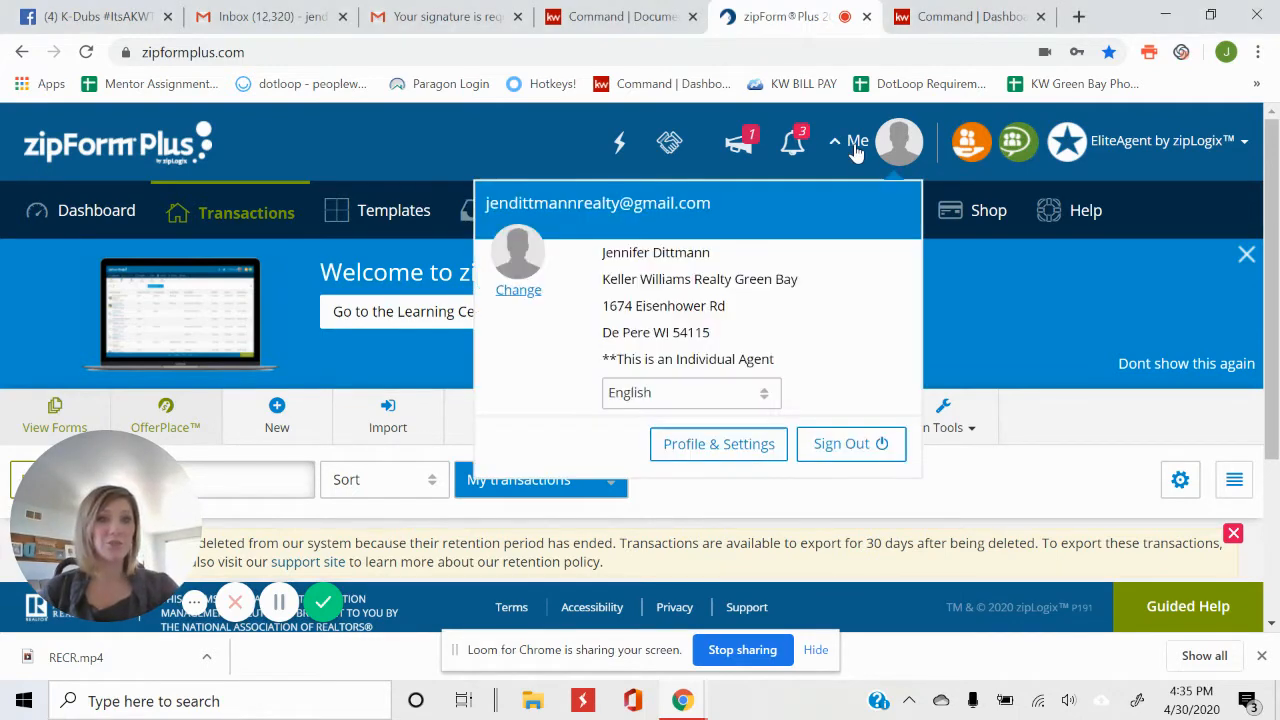
pyautogui.click(741, 452)
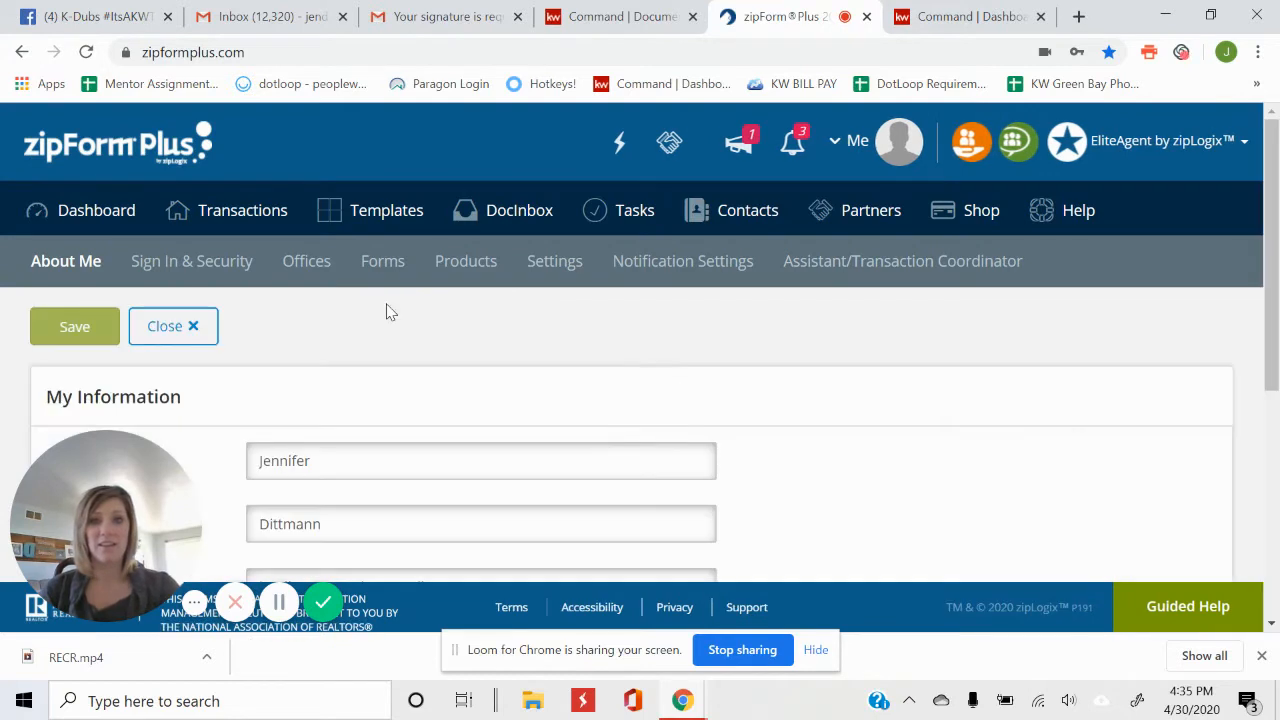
pyautogui.click(858, 143)
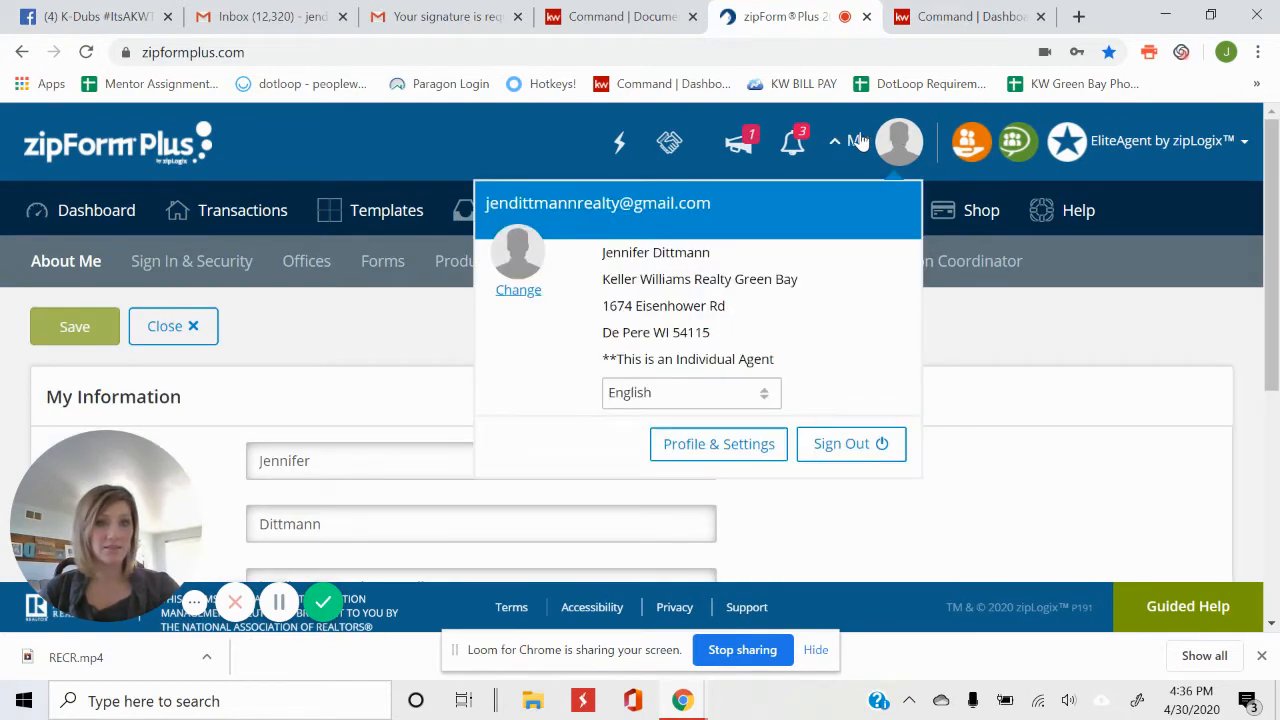
pyautogui.click(765, 452)
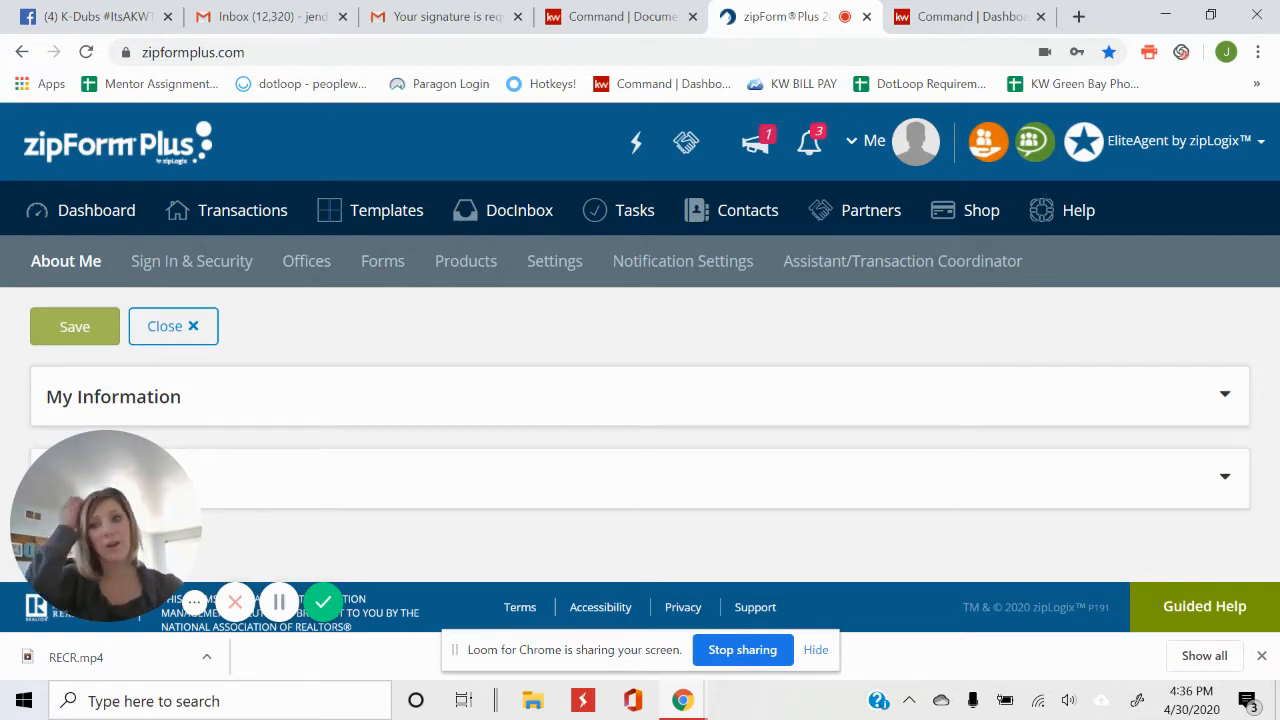
# Review the company name, address and phone details in the Offices section of the profile settings.
pyautogui.click(305, 262)
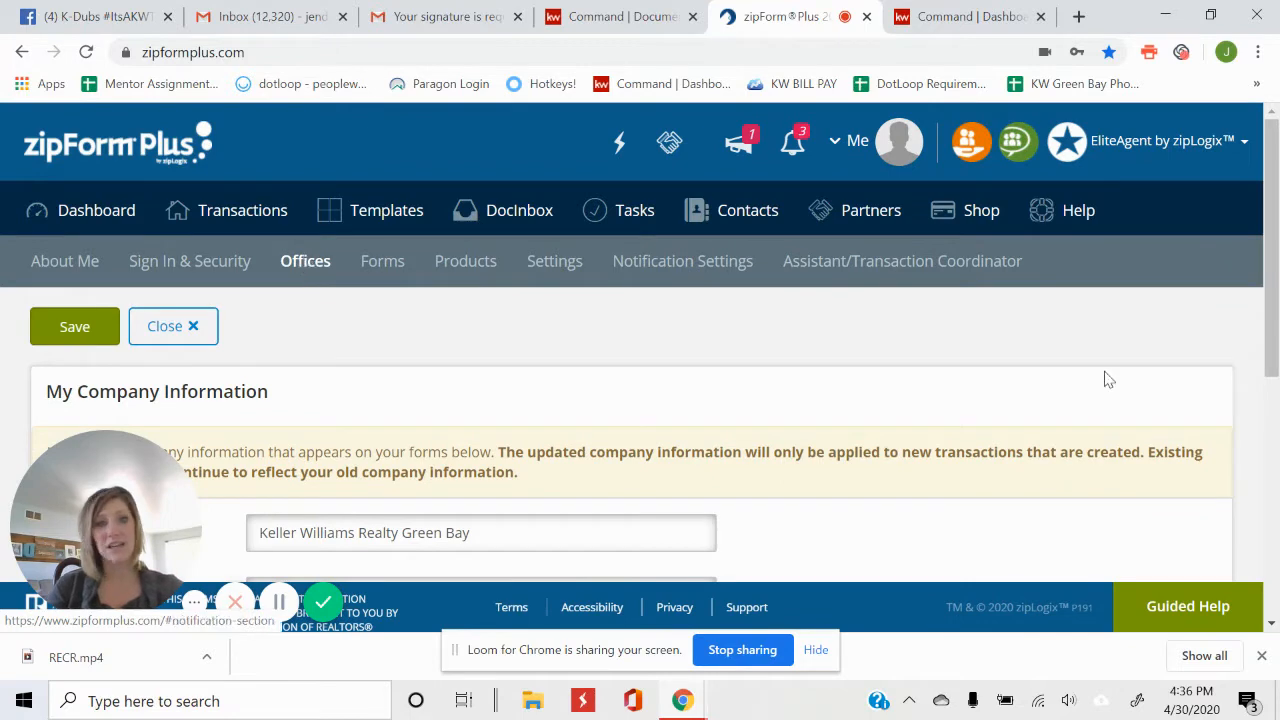
pyautogui.moveTo(1275, 252); pyautogui.dragTo(1276, 550)
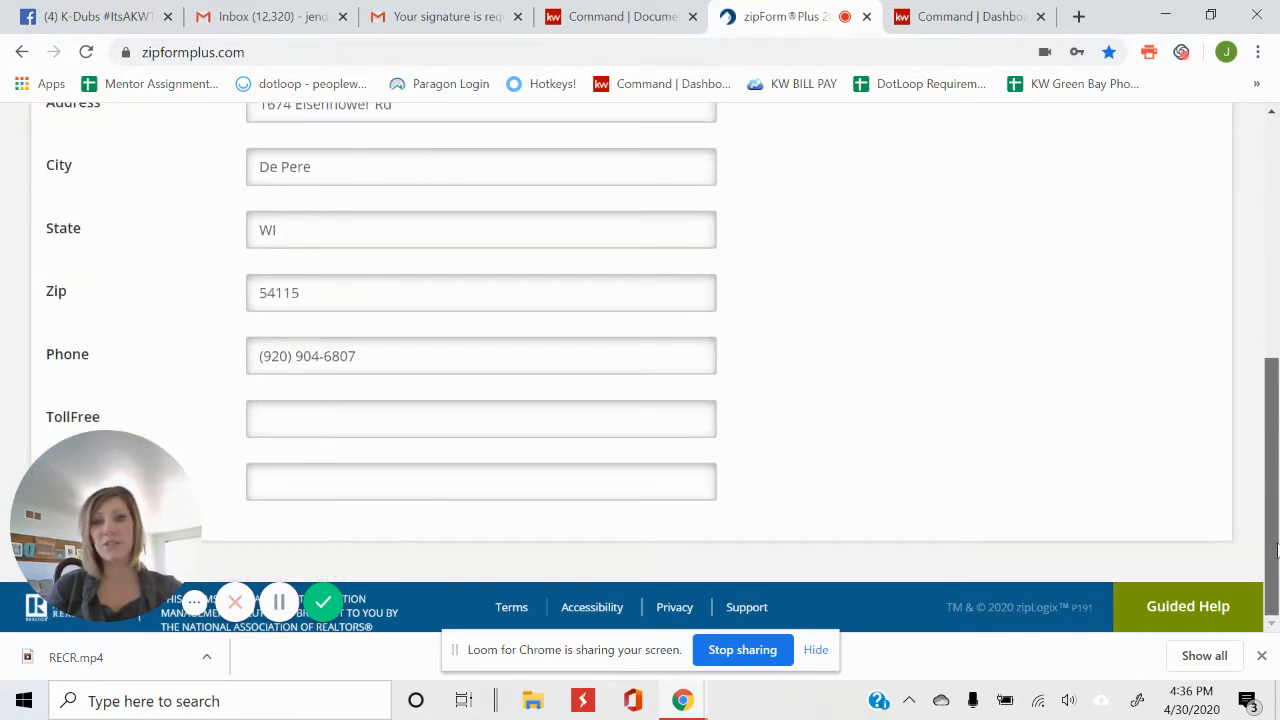
pyautogui.scroll(3, 1264, 414)
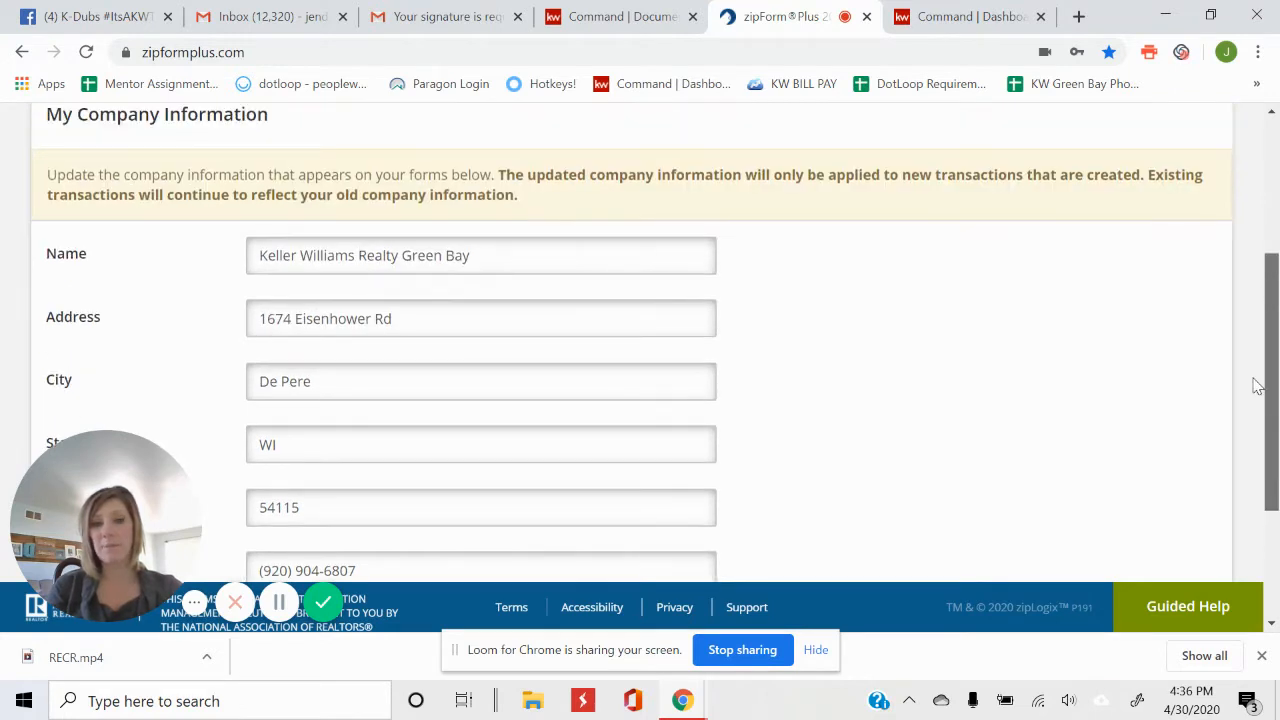
pyautogui.scroll(3, 1257, 386)
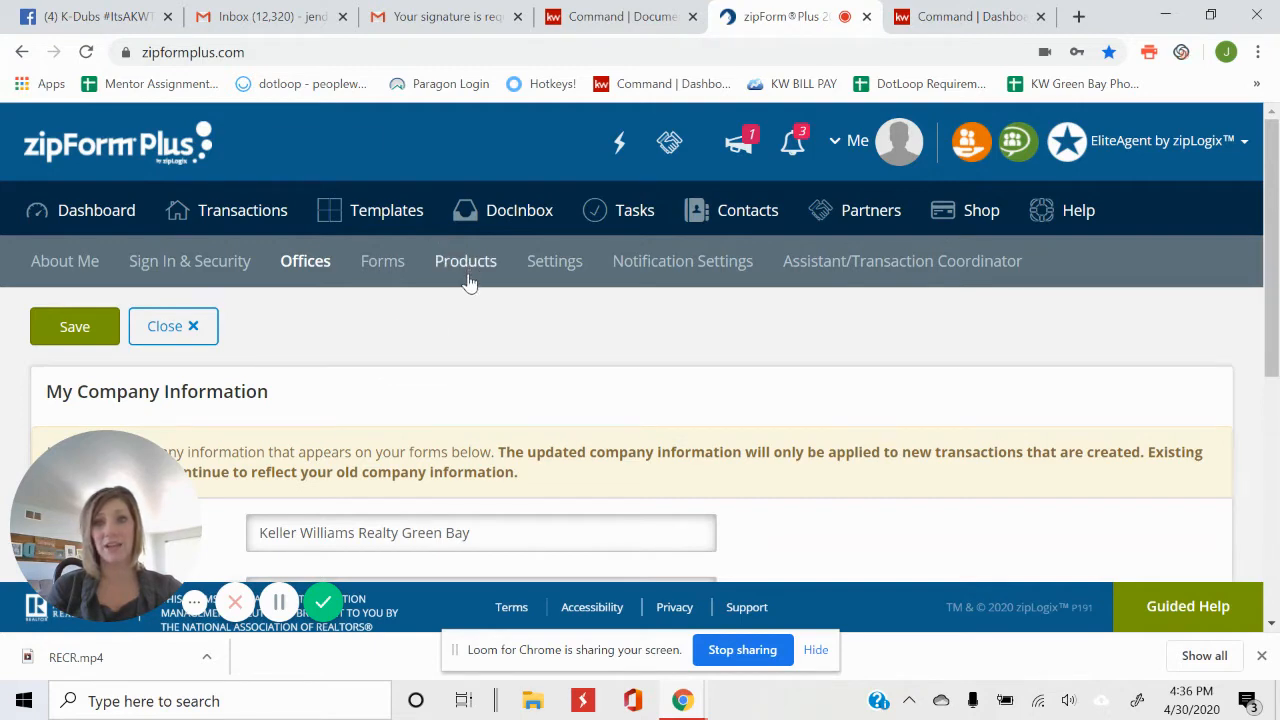
# Examine the form libraries and the account settings, including the e-signature options and the default signature time zone choices.
pyautogui.click(370, 268)
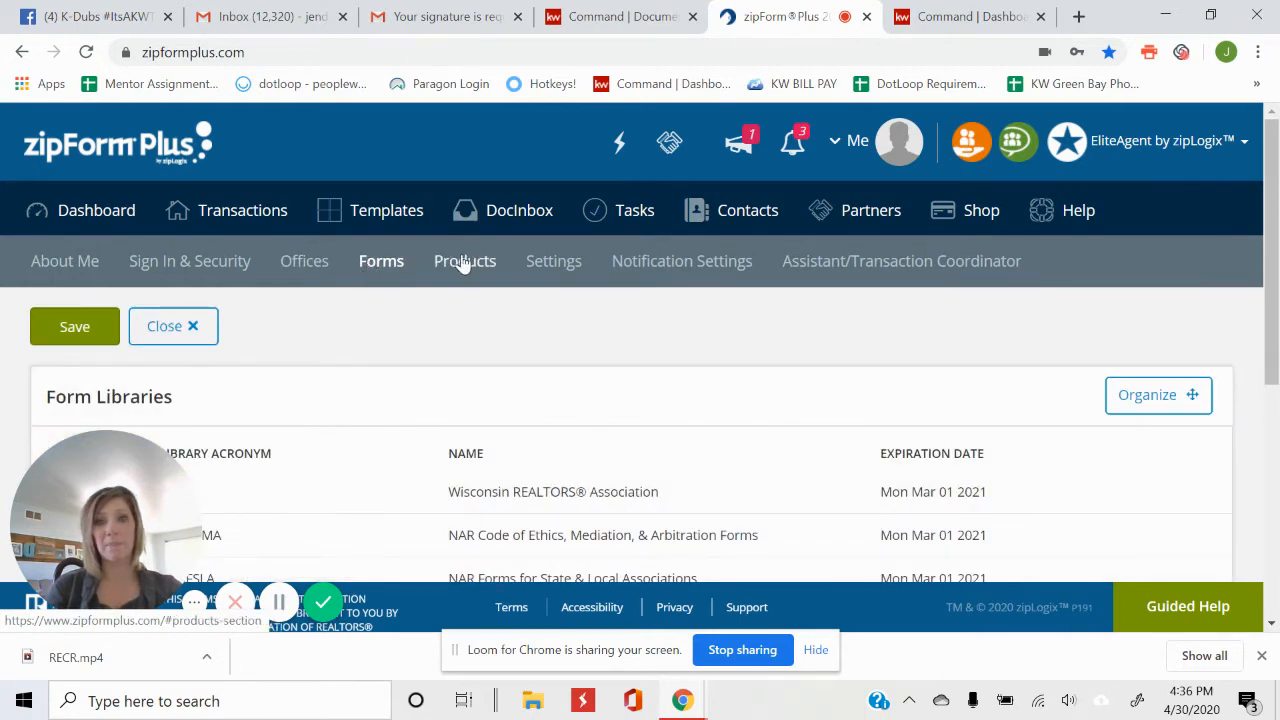
pyautogui.click(528, 268)
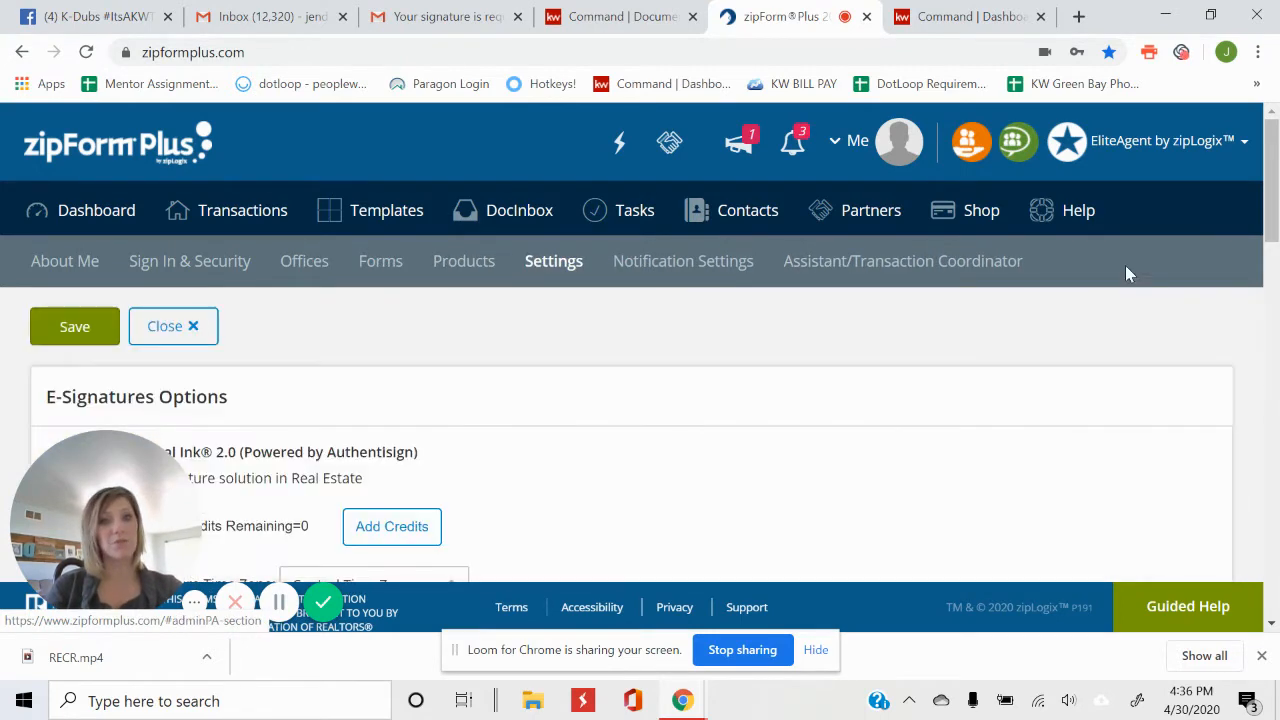
pyautogui.moveTo(1275, 208); pyautogui.dragTo(1277, 287)
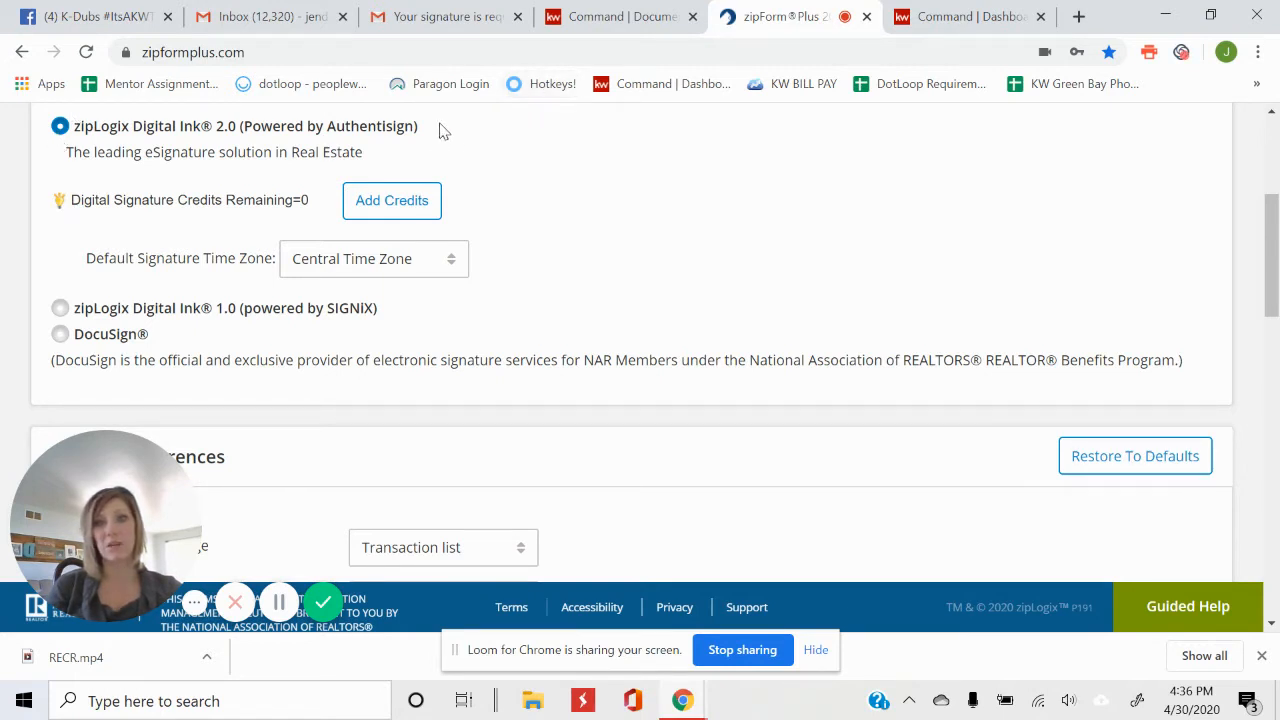
pyautogui.click(453, 266)
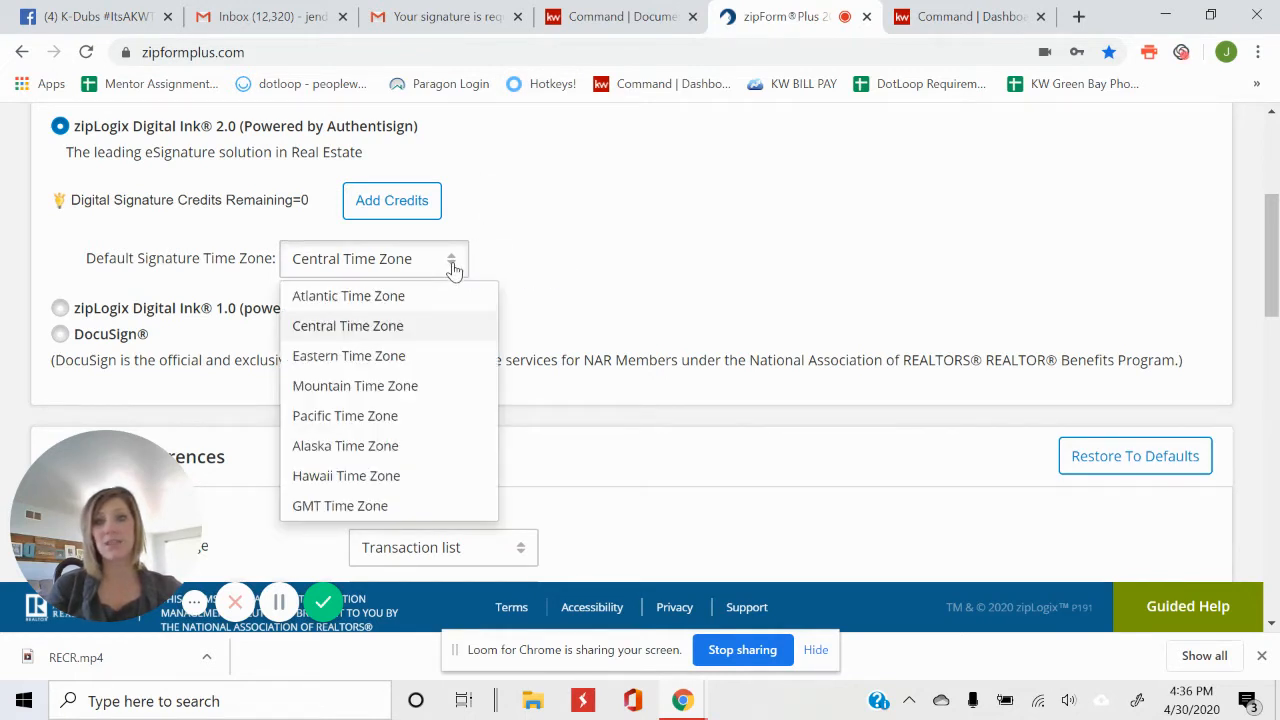
pyautogui.click(453, 268)
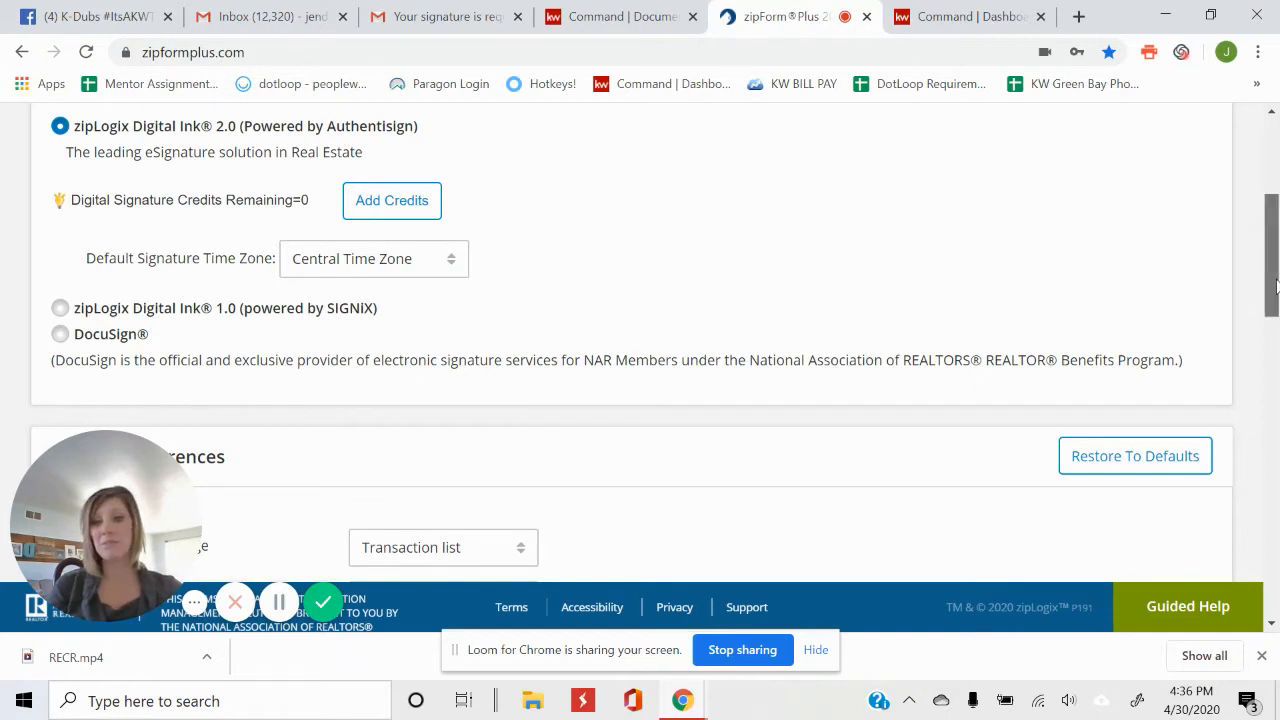
pyautogui.moveTo(1275, 287); pyautogui.dragTo(1276, 612)
pyautogui.moveTo(153, 535); pyautogui.dragTo(1000, 420)
pyautogui.moveTo(1276, 515); pyautogui.dragTo(1276, 120)
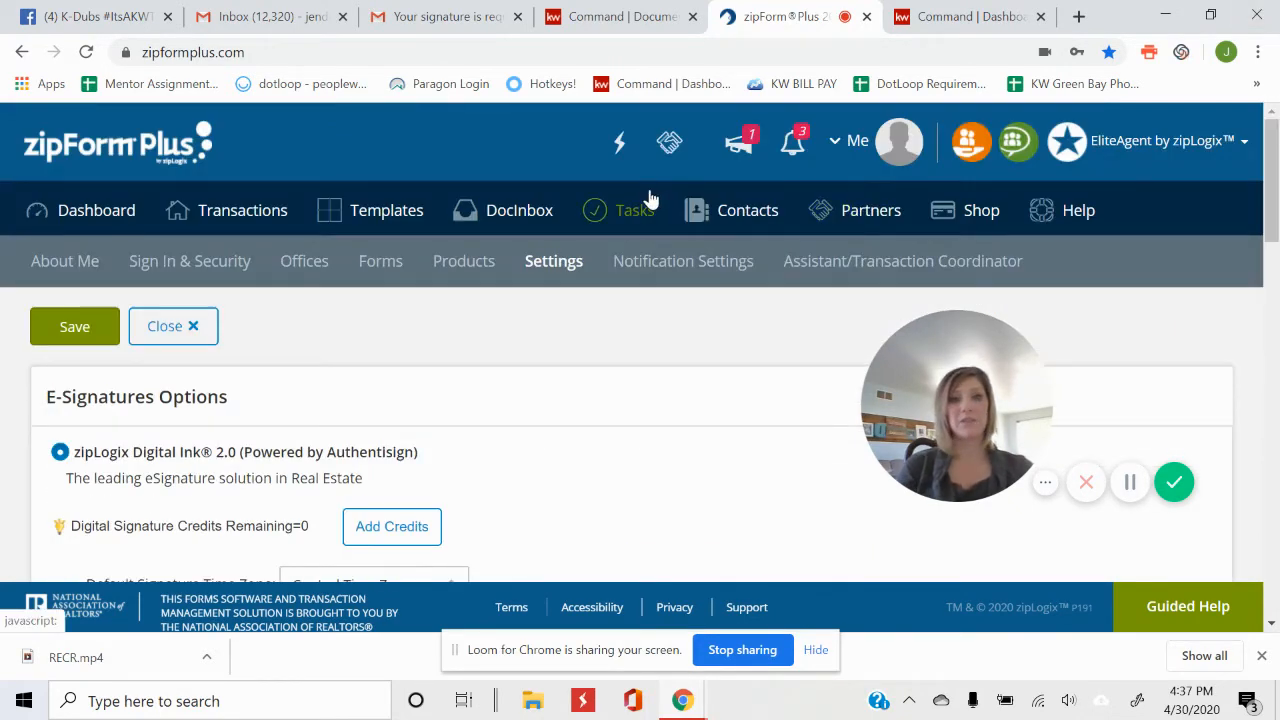
# View the saved templates and the list of transactions.
pyautogui.click(360, 221)
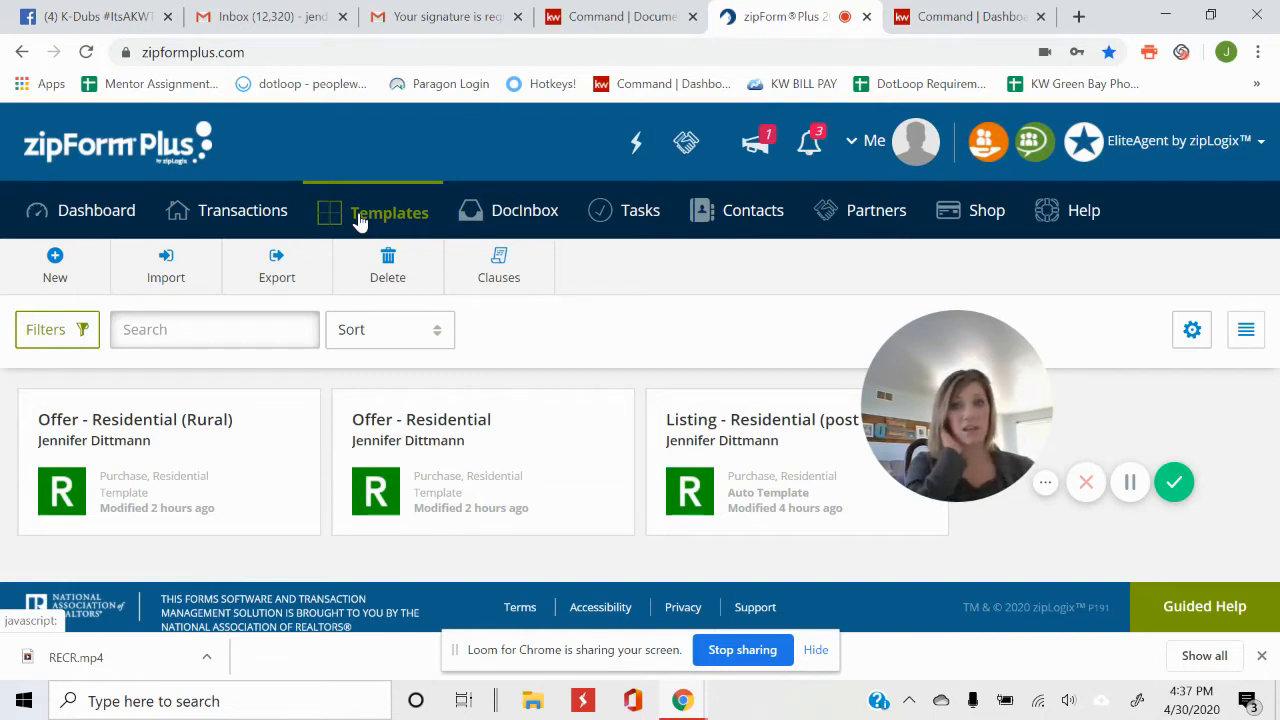
pyautogui.click(205, 229)
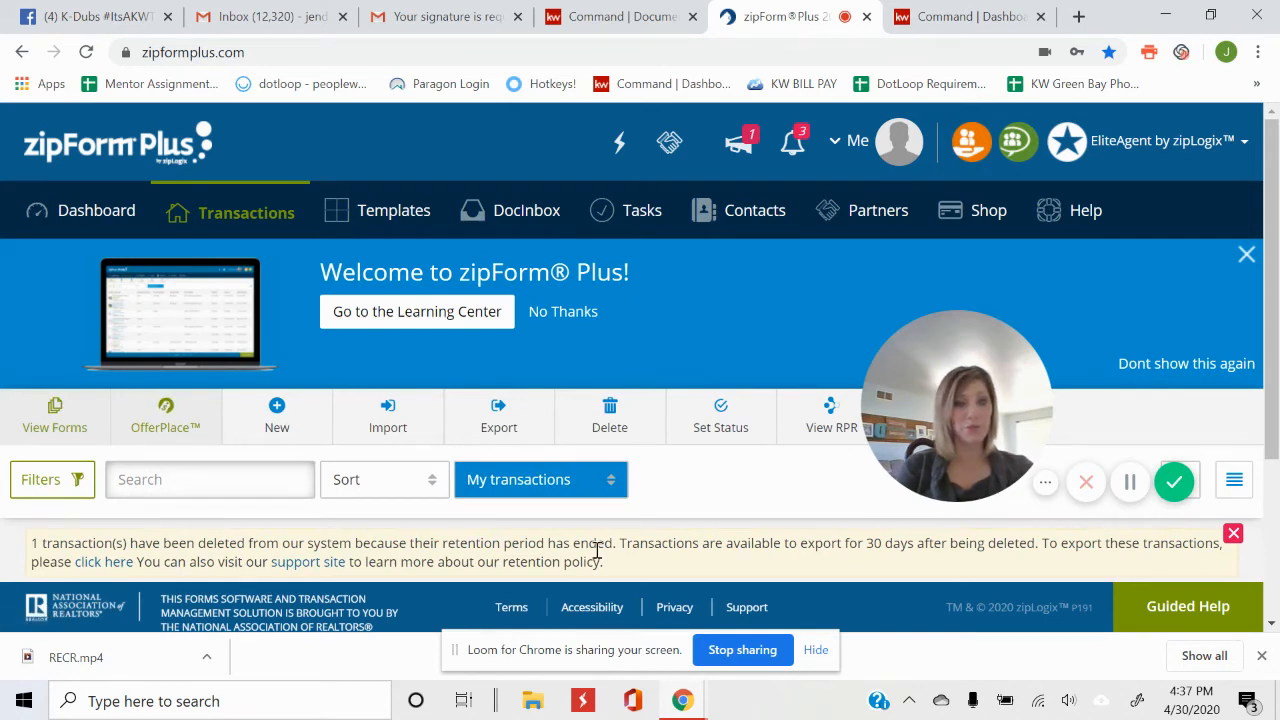
pyautogui.moveTo(1272, 240); pyautogui.dragTo(1276, 445)
pyautogui.scroll(2, 1274, 433)
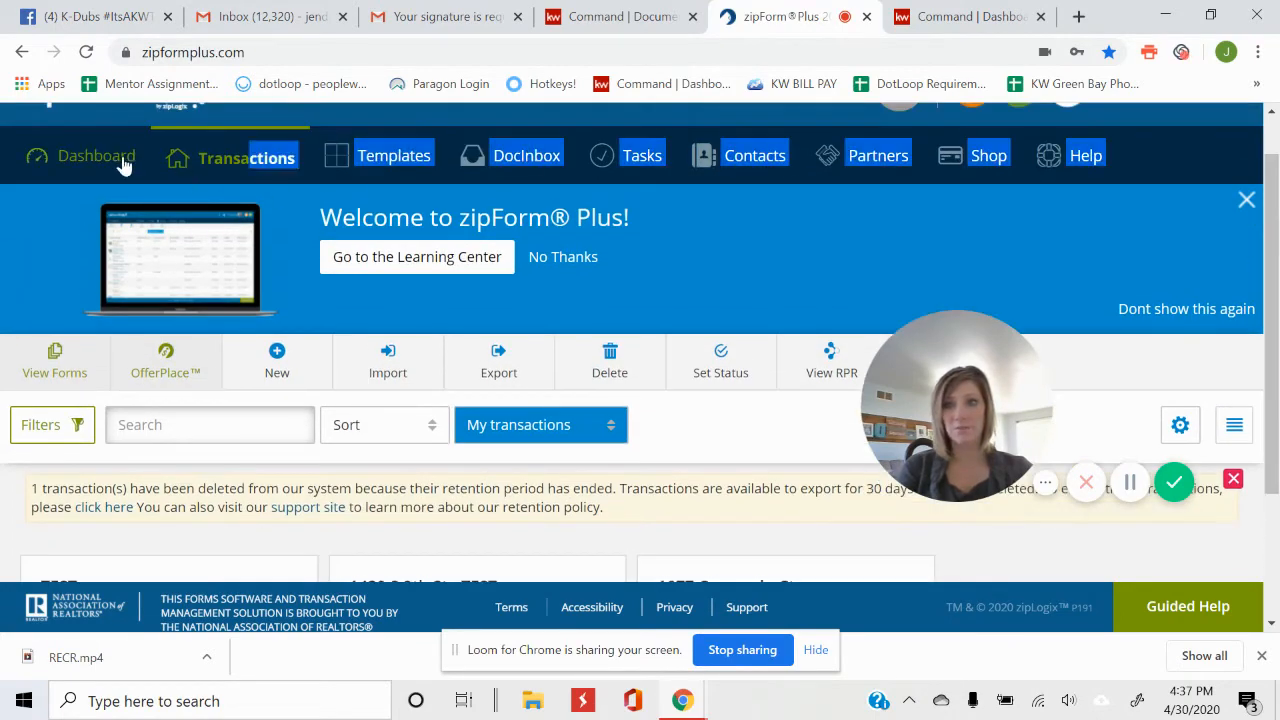
# Start a new purchase or offer transaction from the dashboard.
pyautogui.click(118, 160)
pyautogui.moveTo(1274, 256); pyautogui.dragTo(1274, 308)
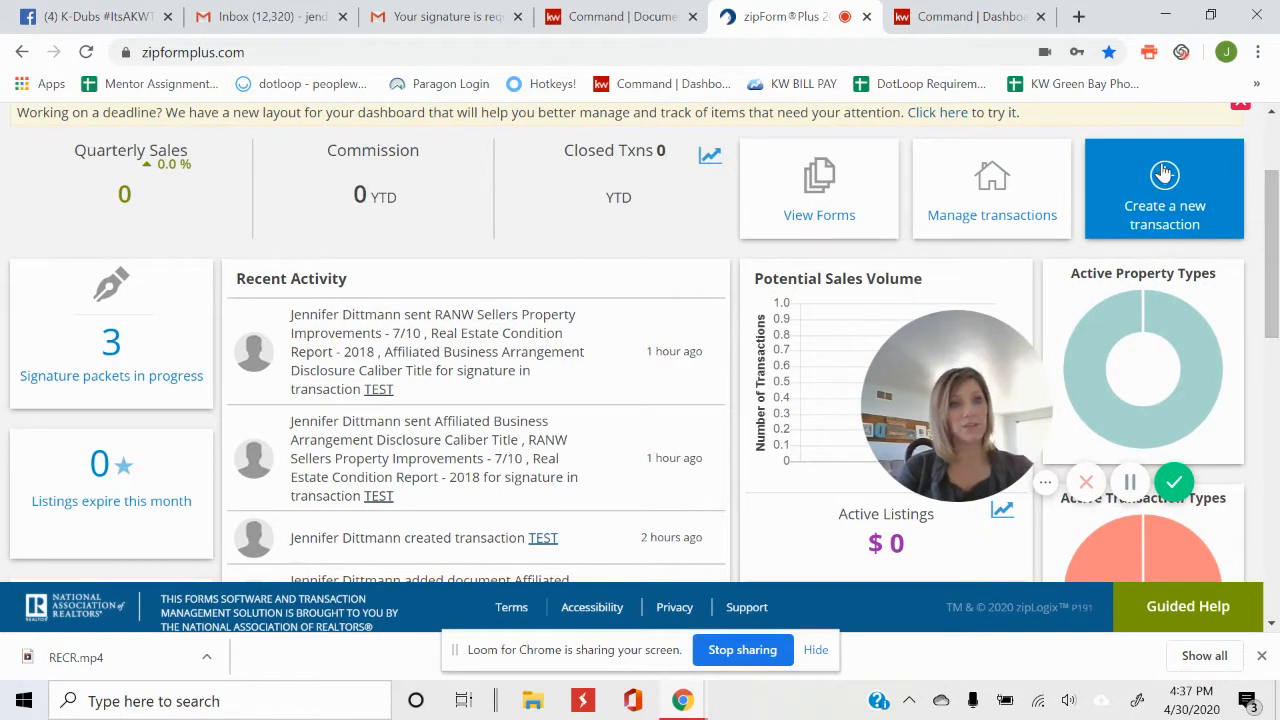
pyautogui.click(1150, 165)
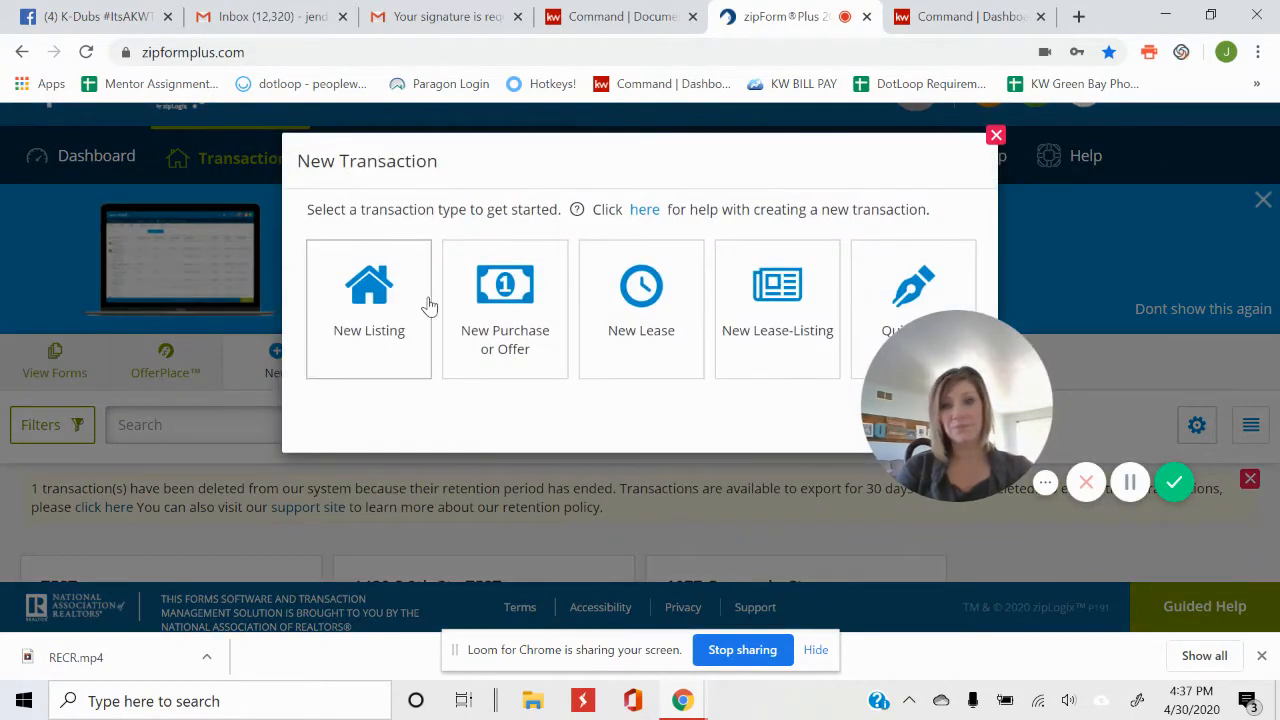
pyautogui.click(523, 326)
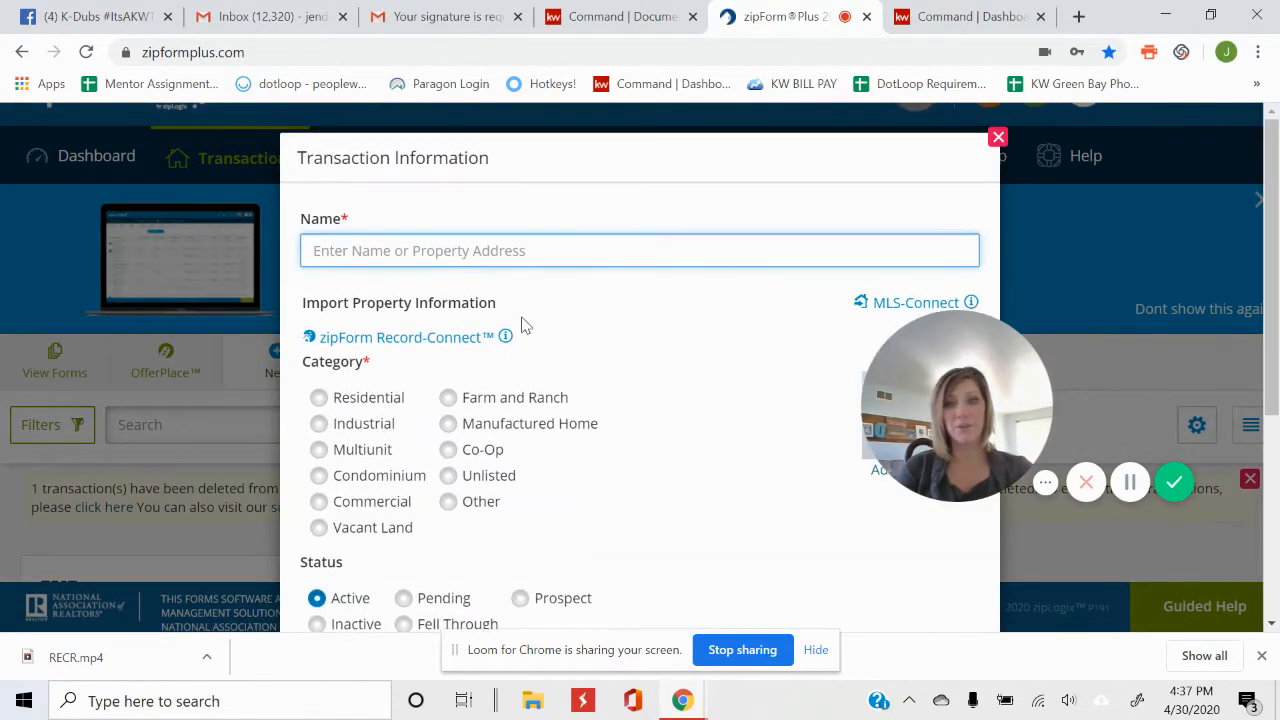
pyautogui.click(522, 251)
pyautogui.click(584, 318)
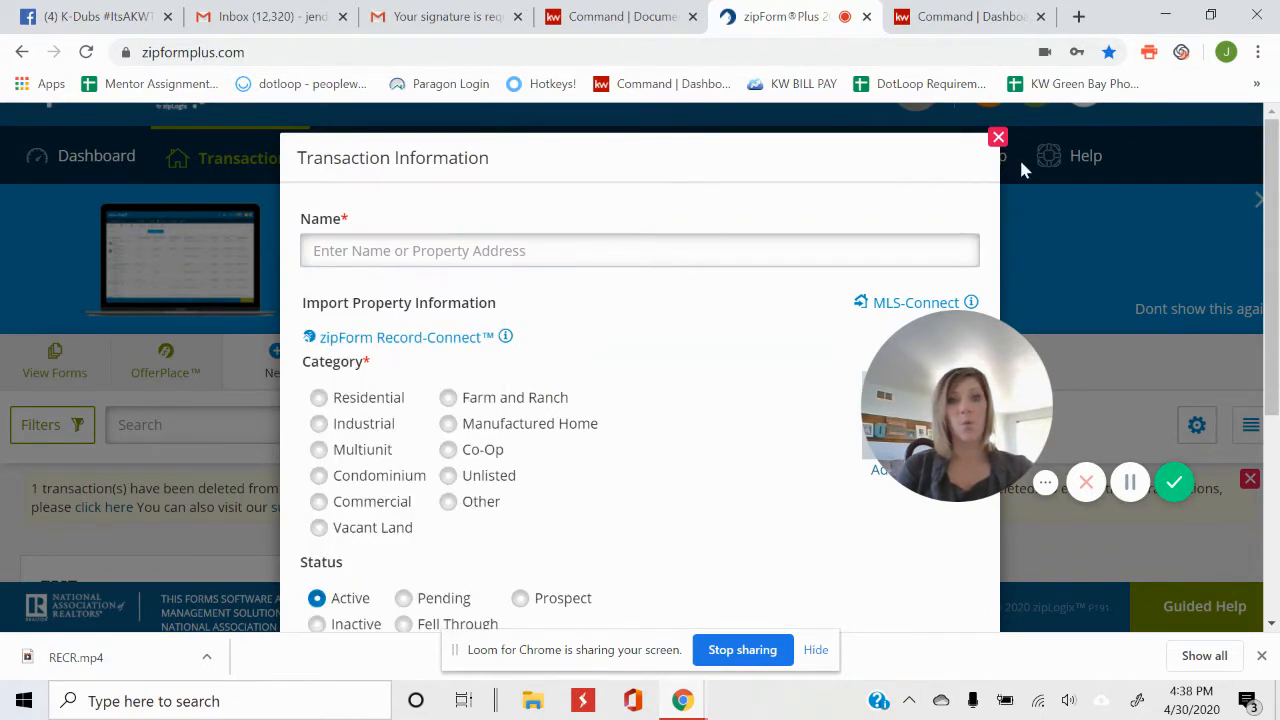
# Try the Residential category with the Personal - Offer - Residential template in the new transaction, and discard the transaction without saving.
pyautogui.scroll(-3, 762, 253)
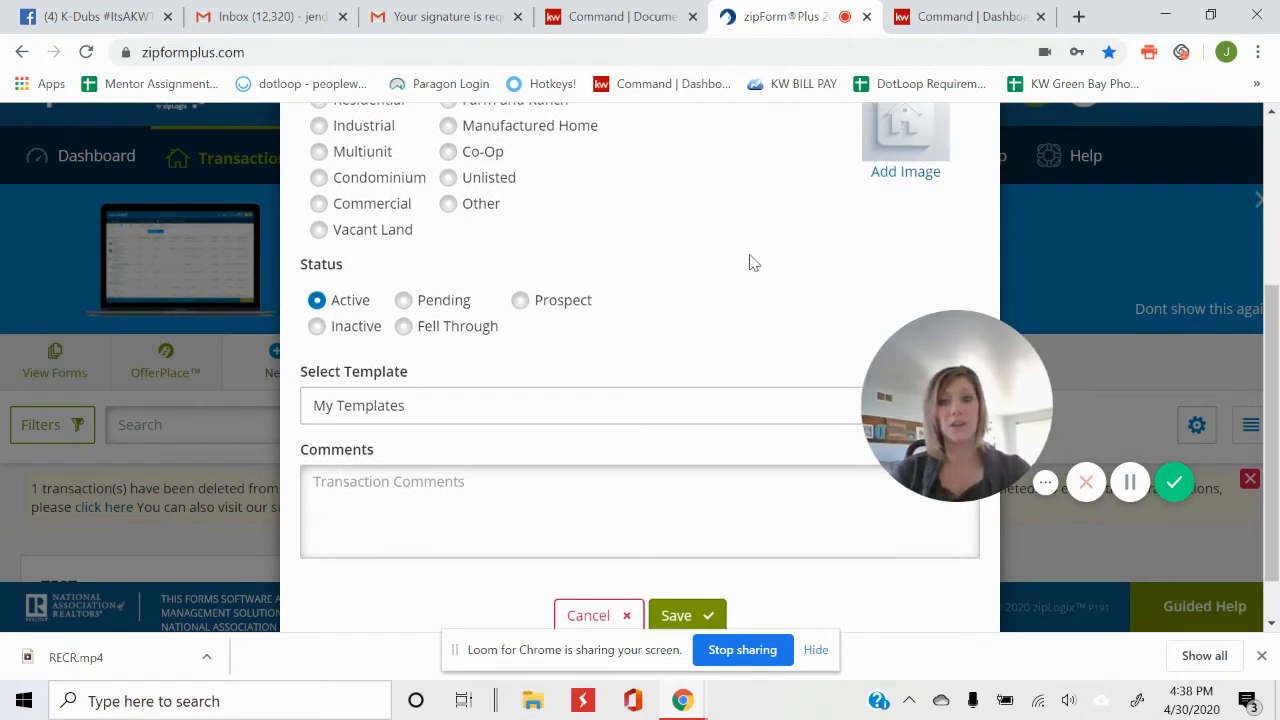
pyautogui.scroll(3, 760, 495)
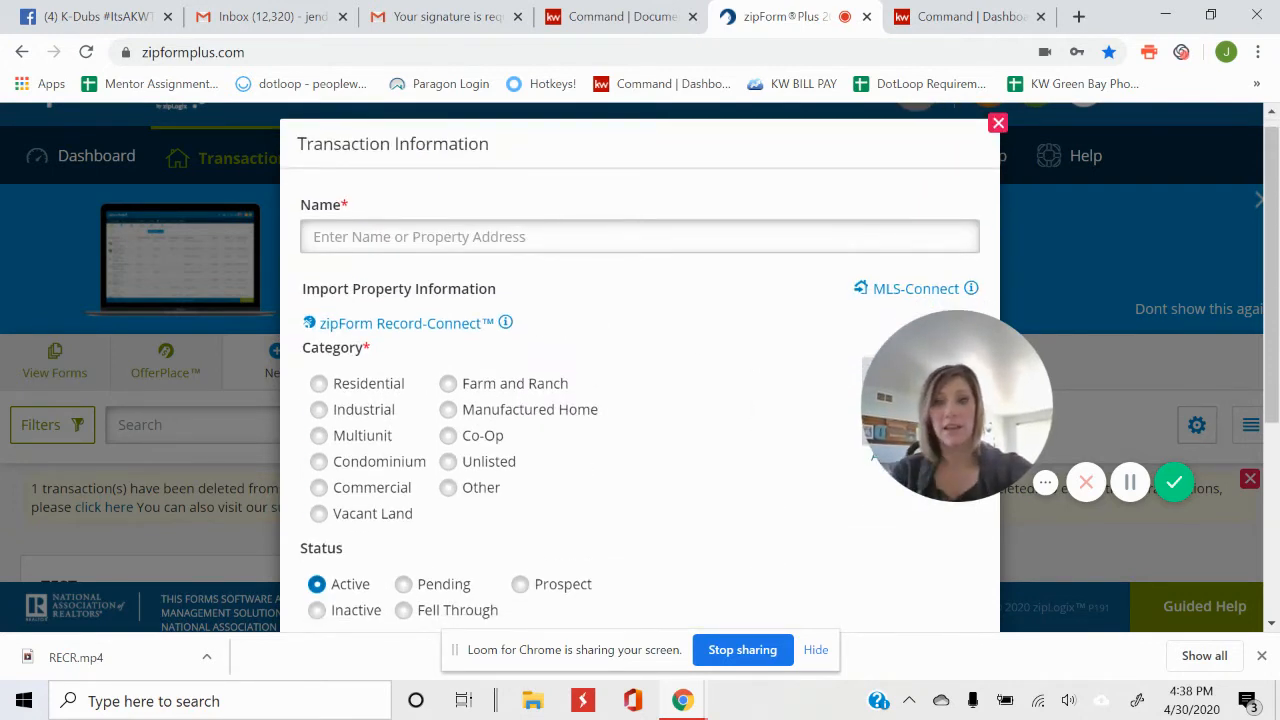
pyautogui.scroll(-2, 362, 116)
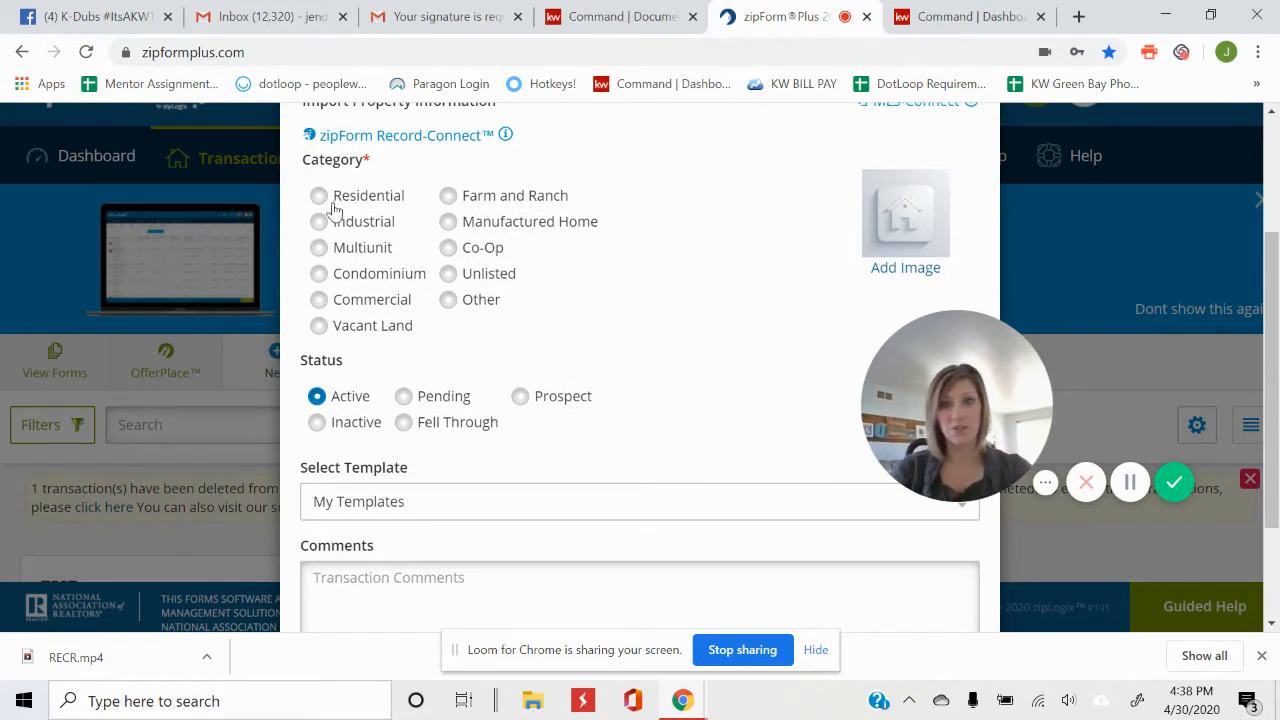
pyautogui.click(333, 205)
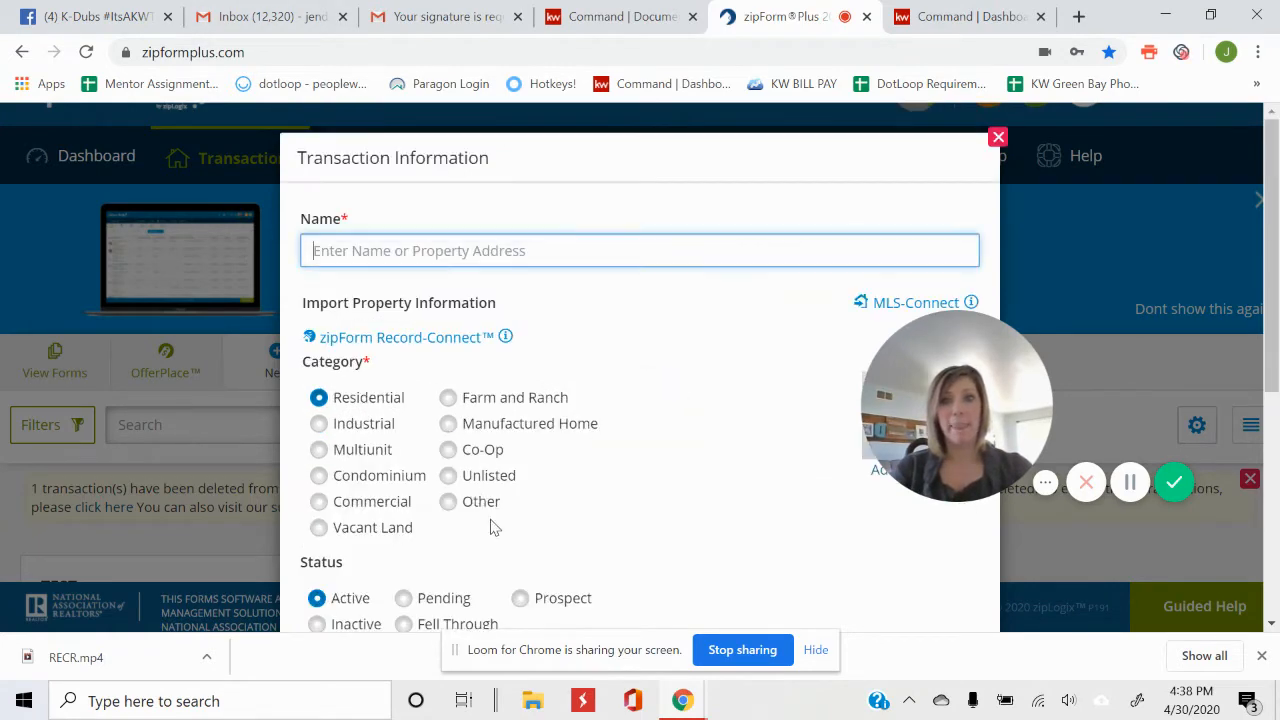
pyautogui.scroll(-3, 517, 491)
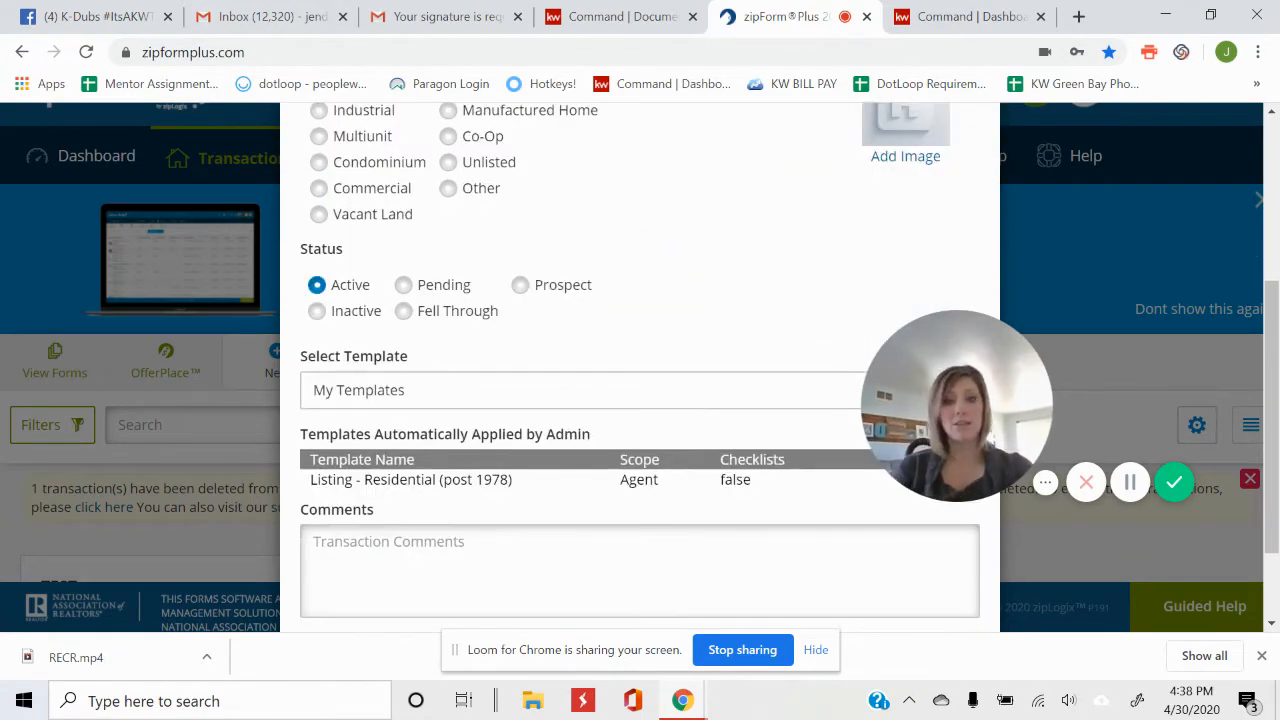
pyautogui.click(463, 397)
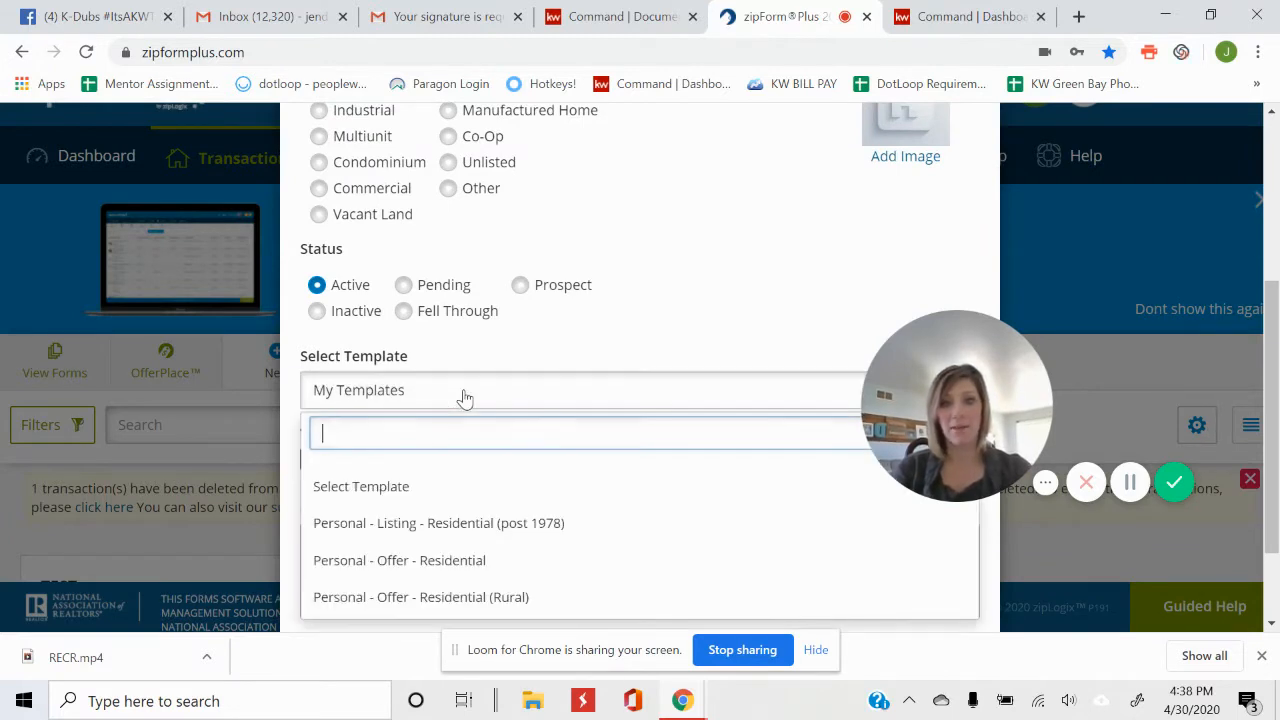
pyautogui.rightClick(484, 573)
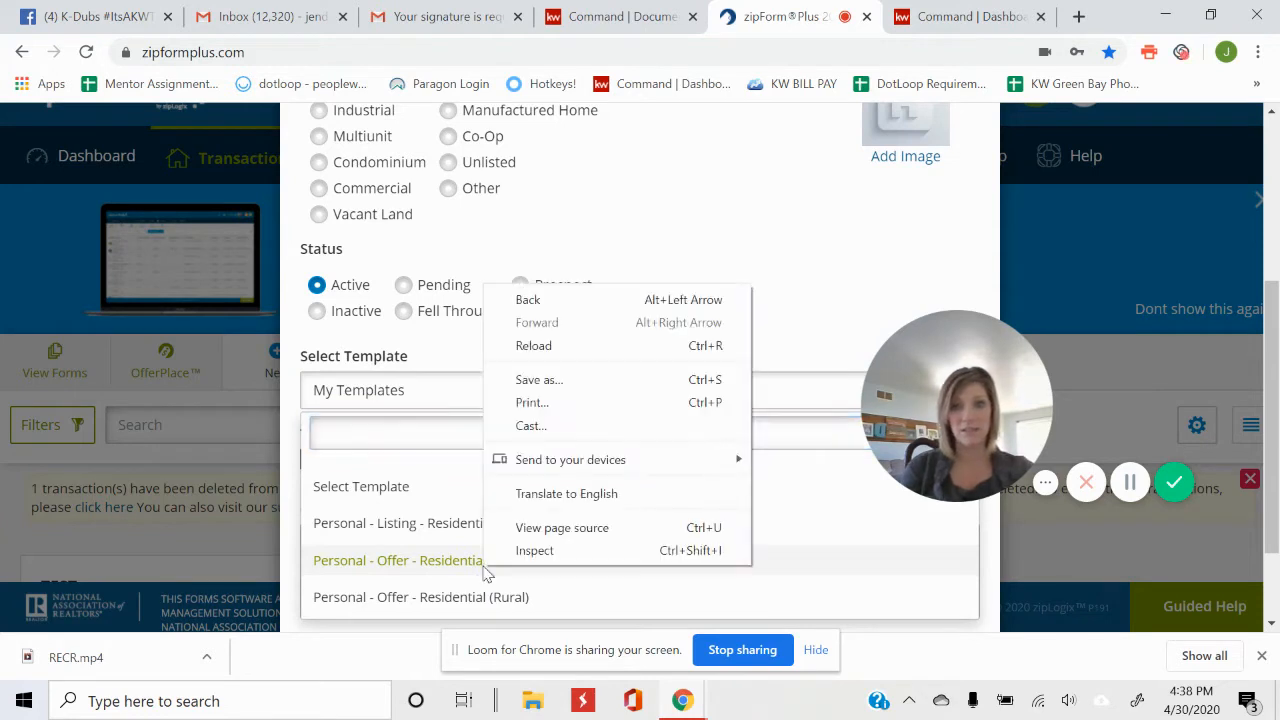
pyautogui.click(457, 567)
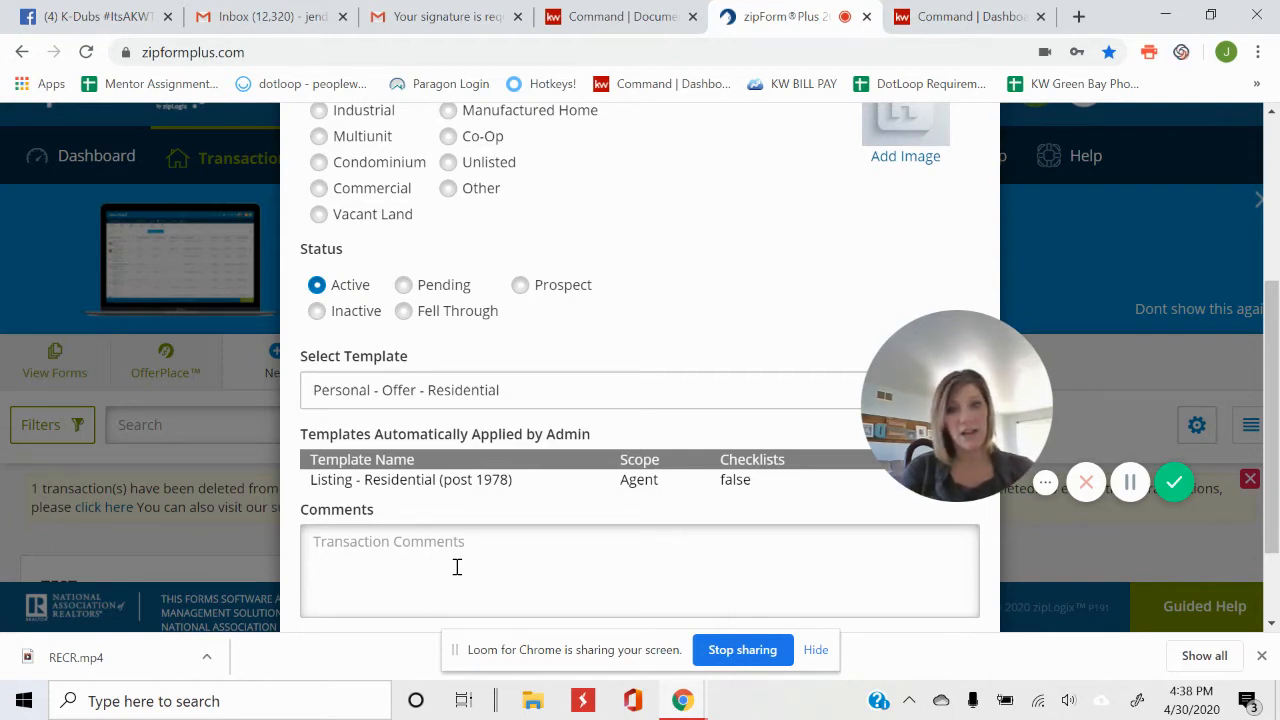
pyautogui.scroll(-1, 457, 567)
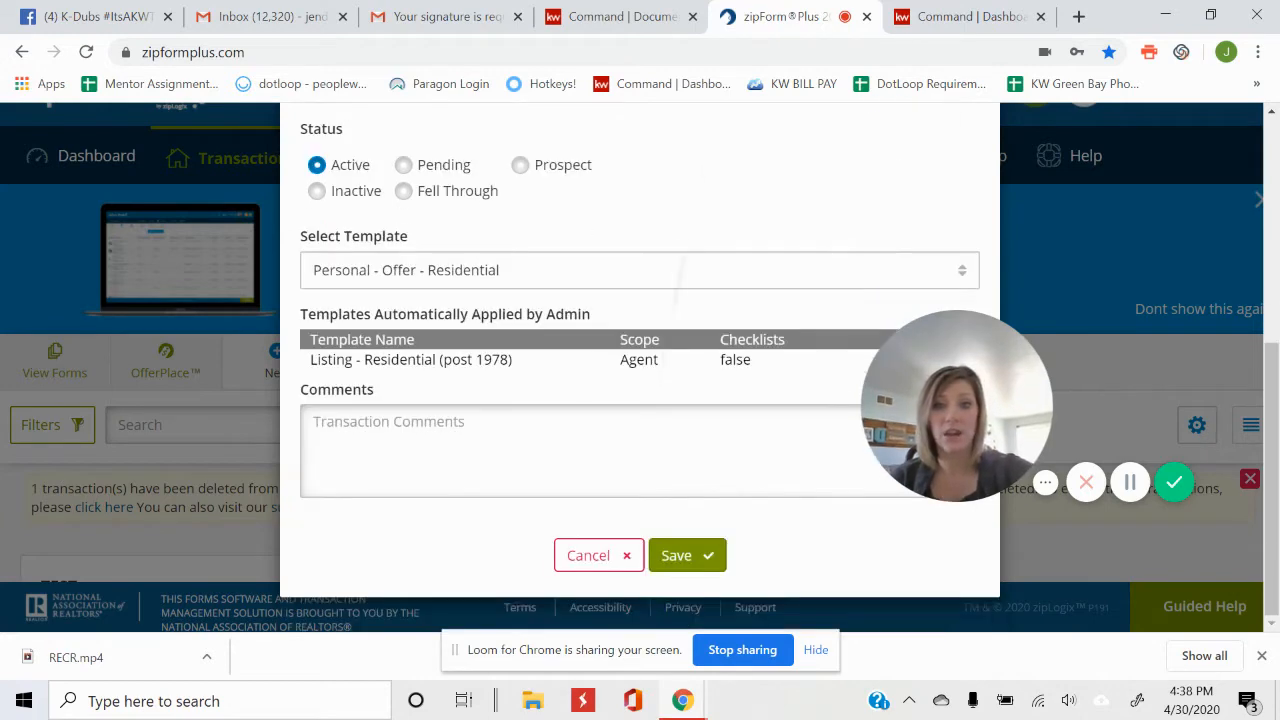
pyautogui.scroll(1, 457, 567)
pyautogui.click(597, 587)
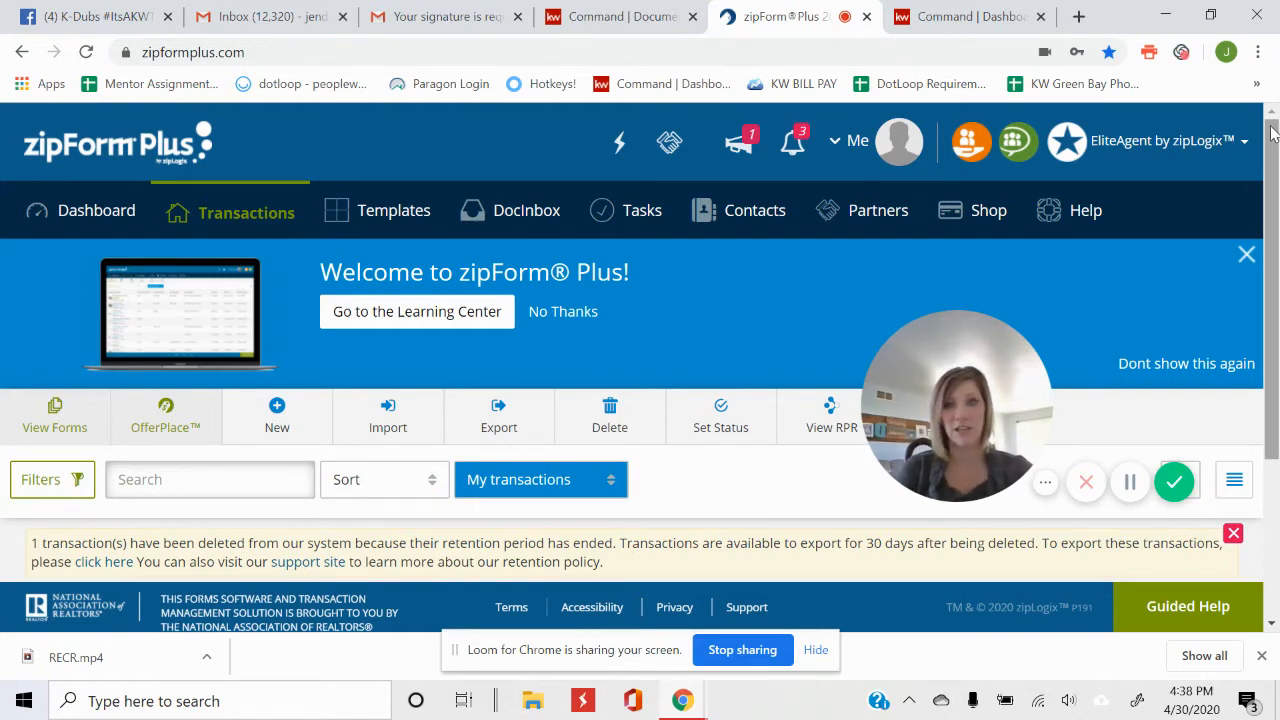
# Create a new purchase or offer template named "Offer - Test" in the Residential category.
pyautogui.moveTo(1272, 133); pyautogui.dragTo(1271, 187)
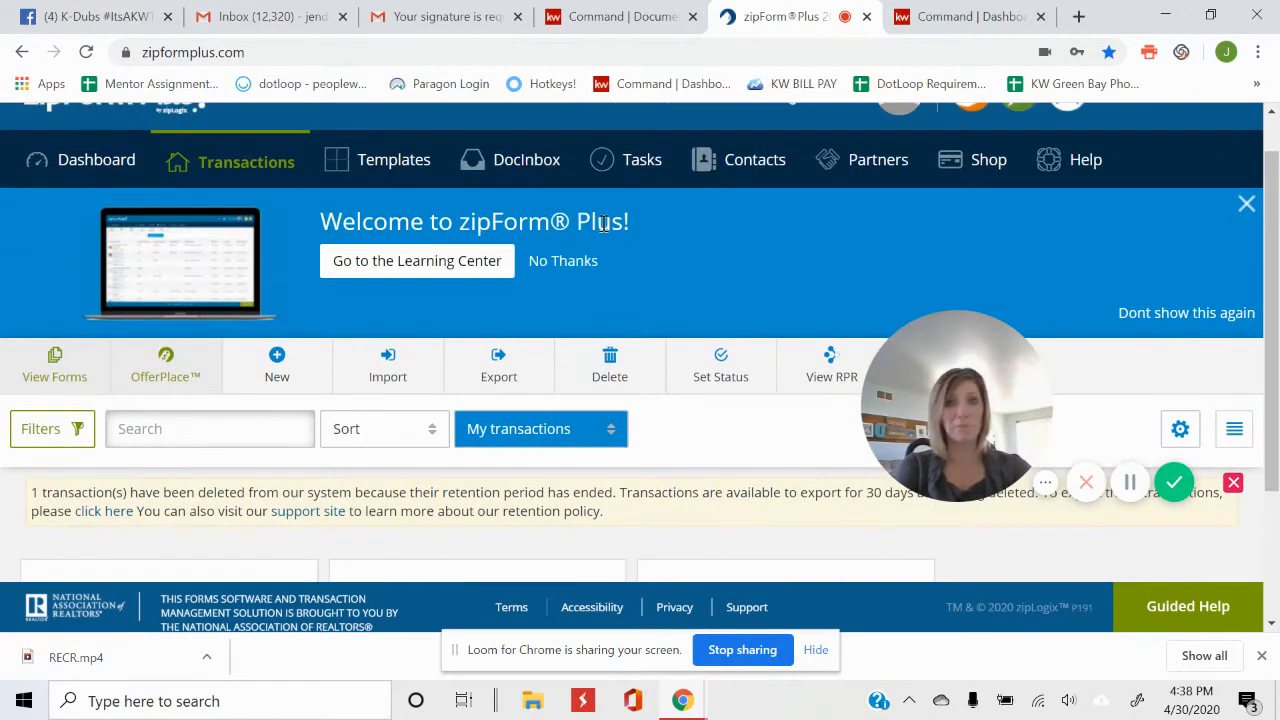
pyautogui.click(392, 161)
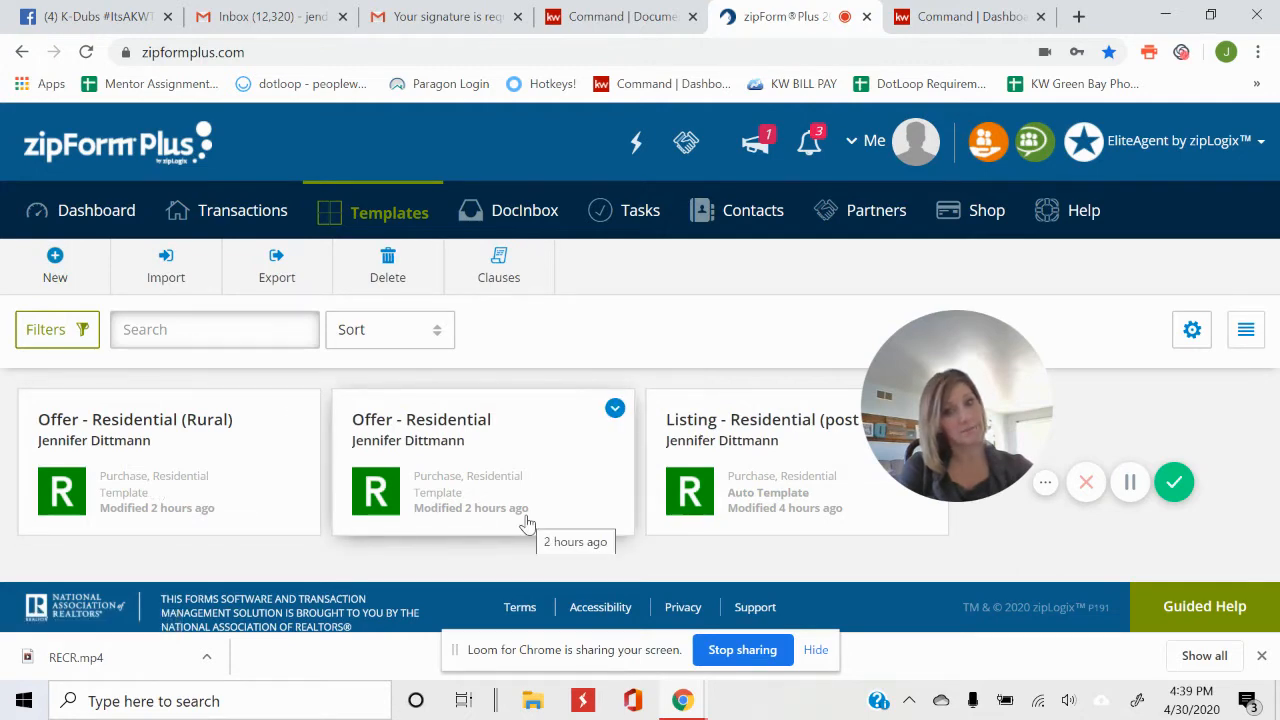
pyautogui.click(55, 262)
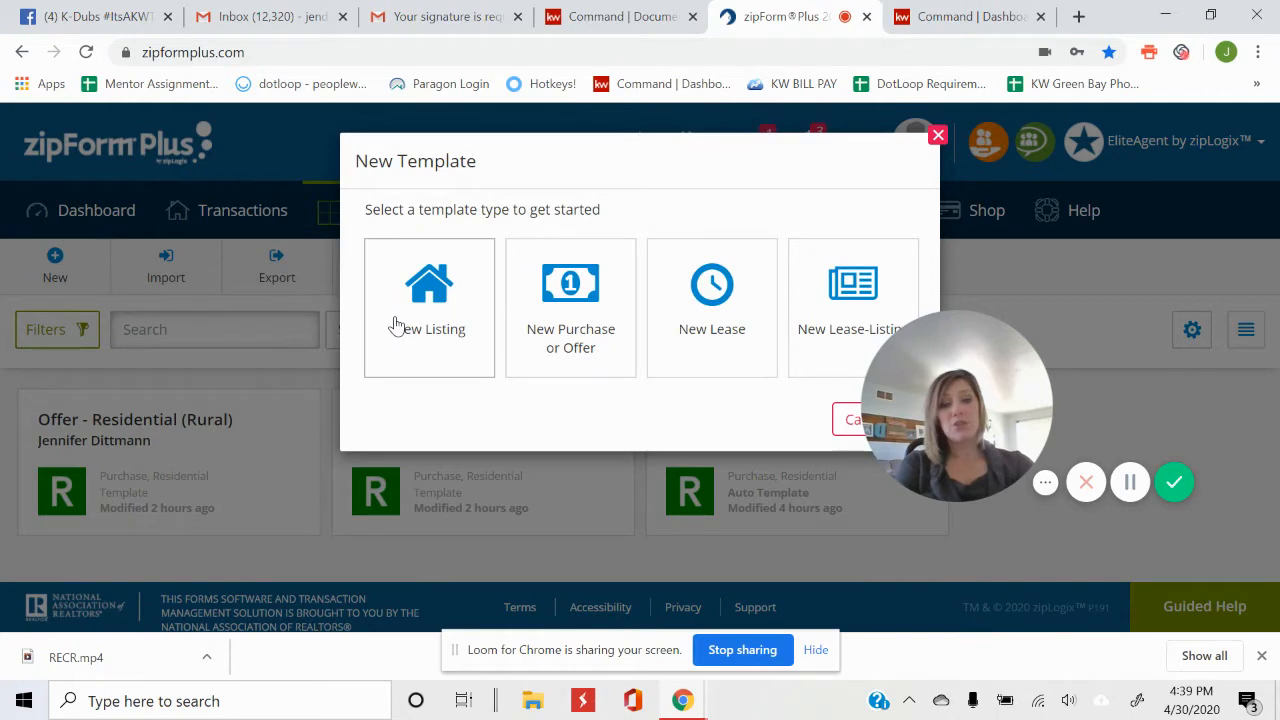
pyautogui.click(570, 282)
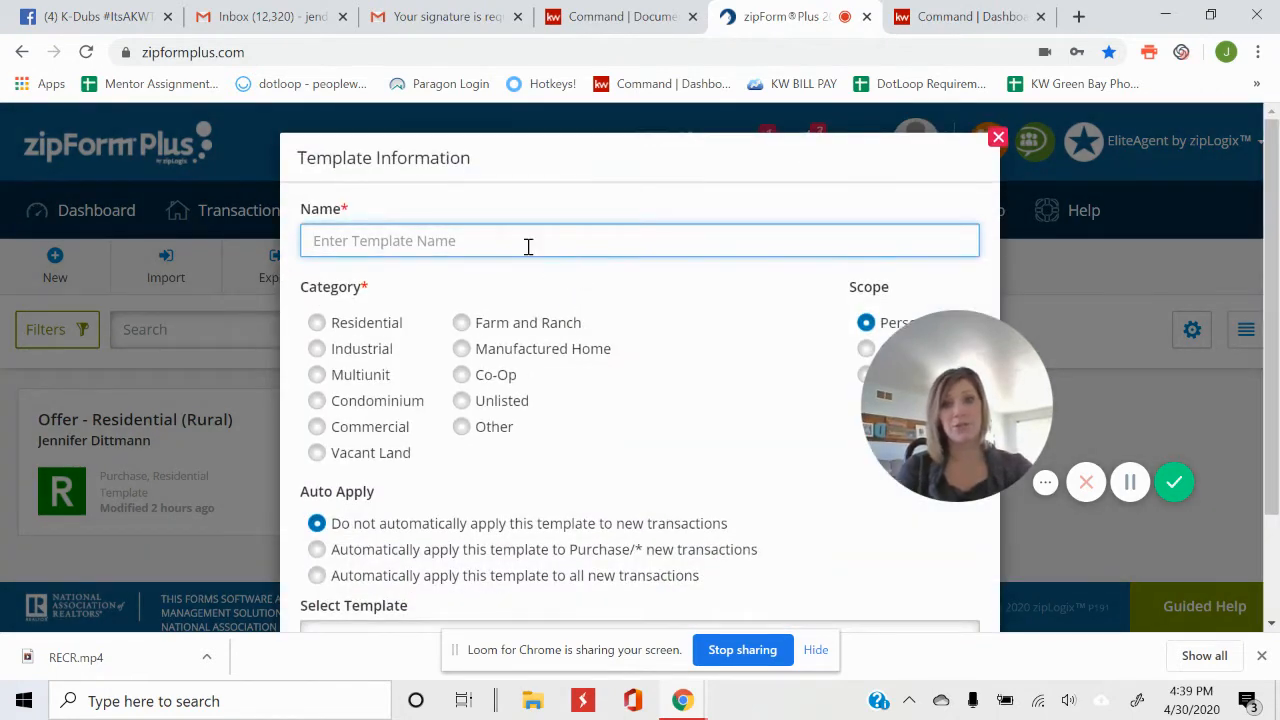
pyautogui.write('Offer')
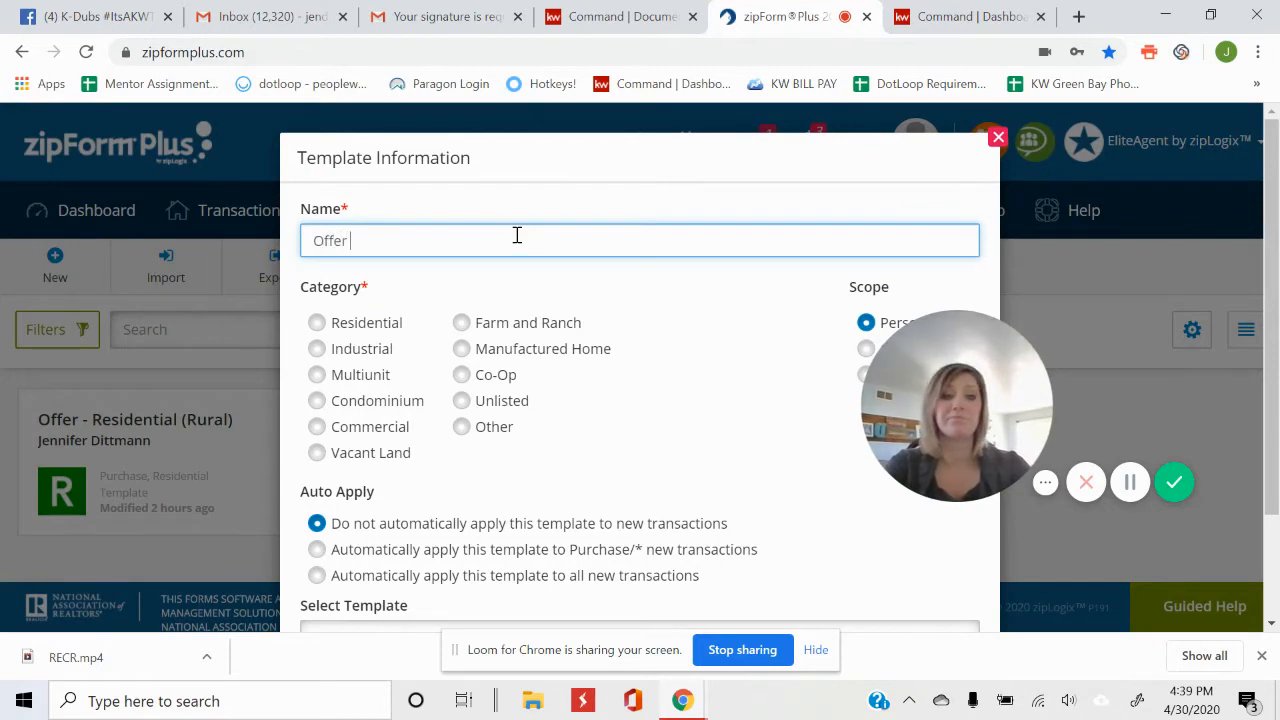
pyautogui.write(' - Test')
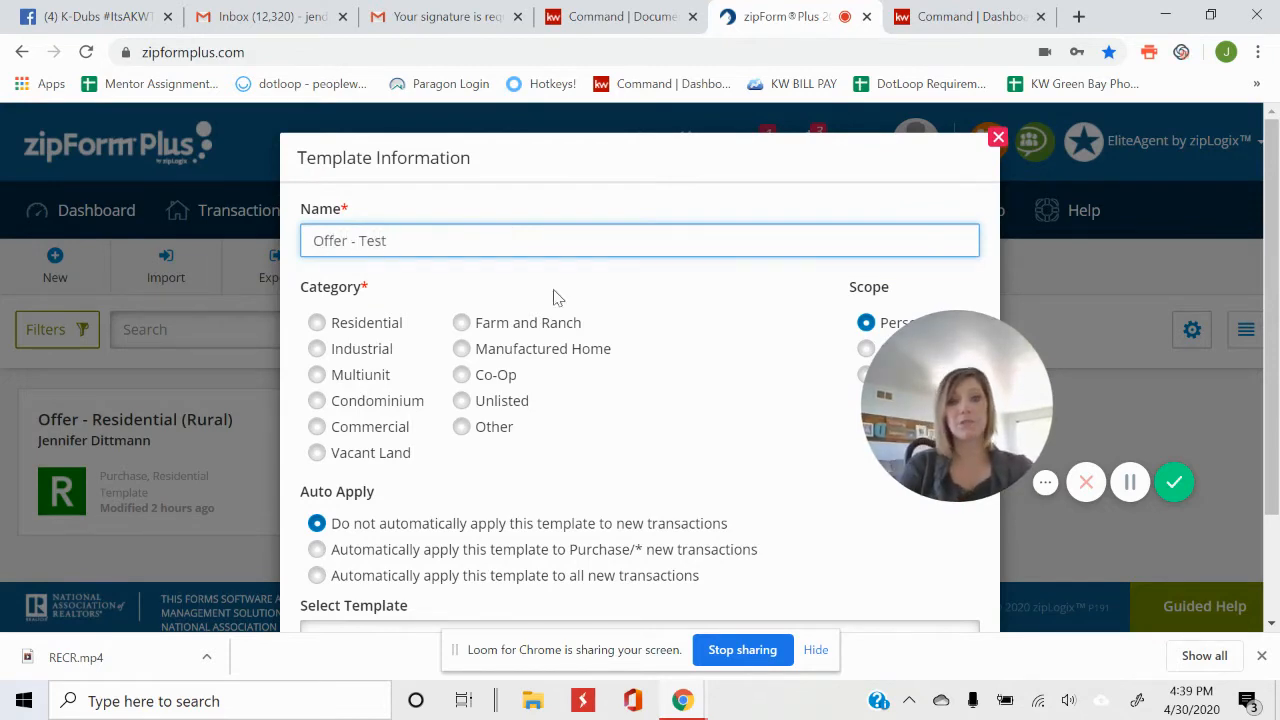
pyautogui.scroll(-2, 650, 425)
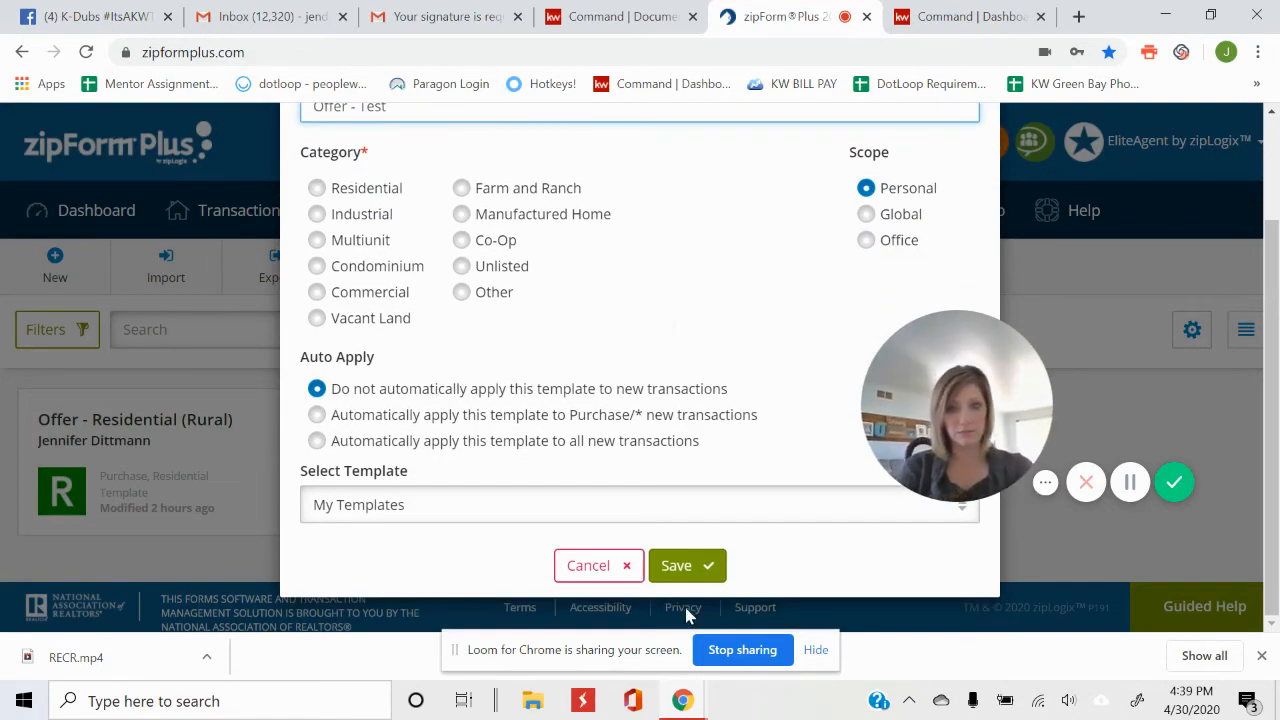
pyautogui.click(690, 578)
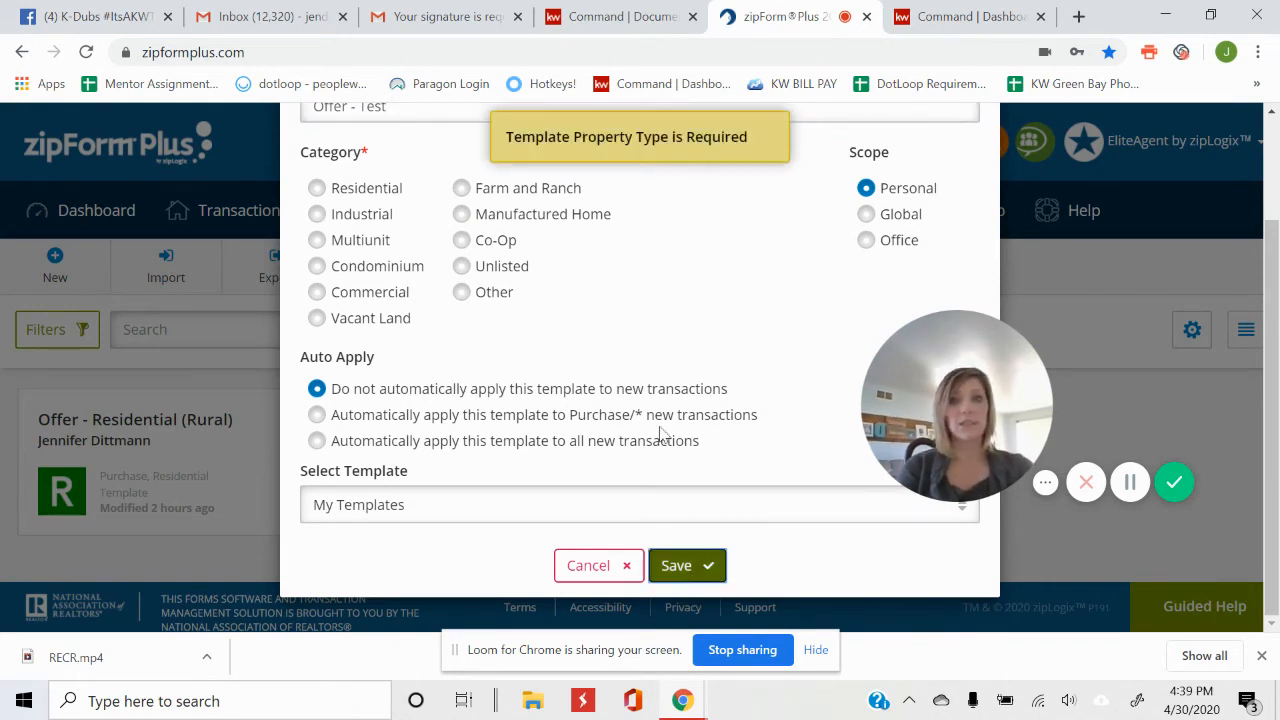
pyautogui.click(317, 189)
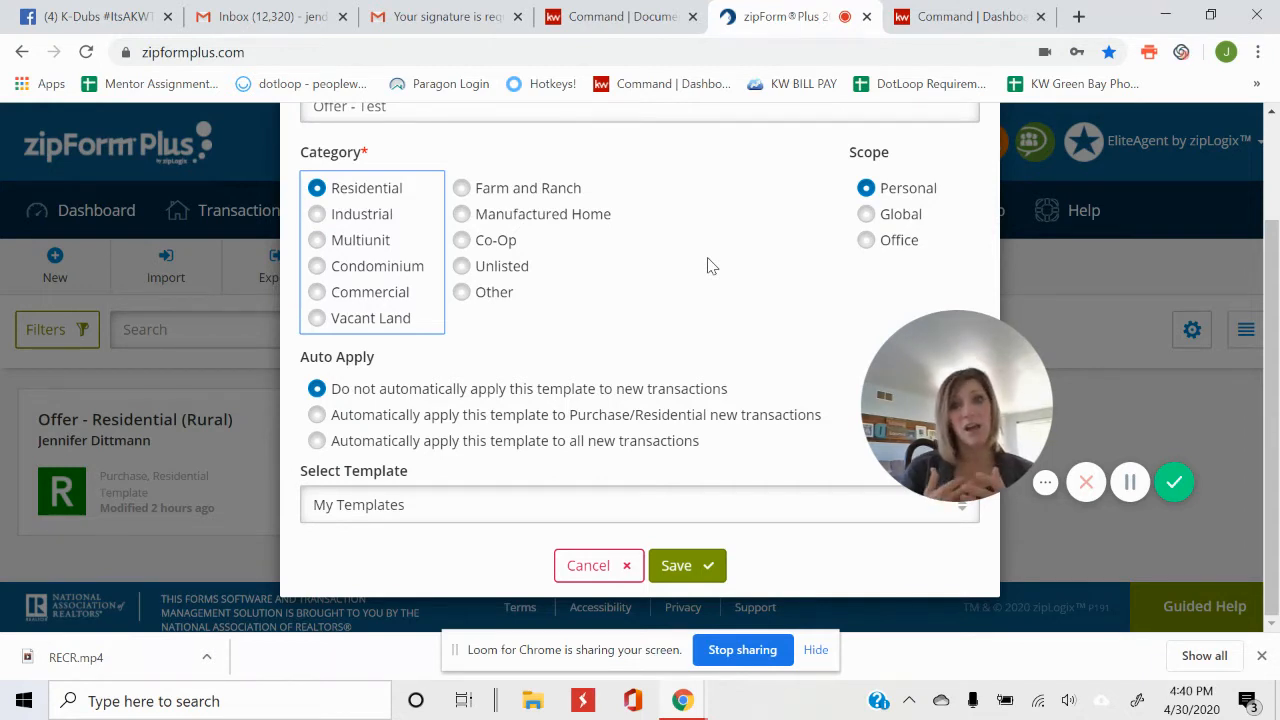
pyautogui.click(676, 566)
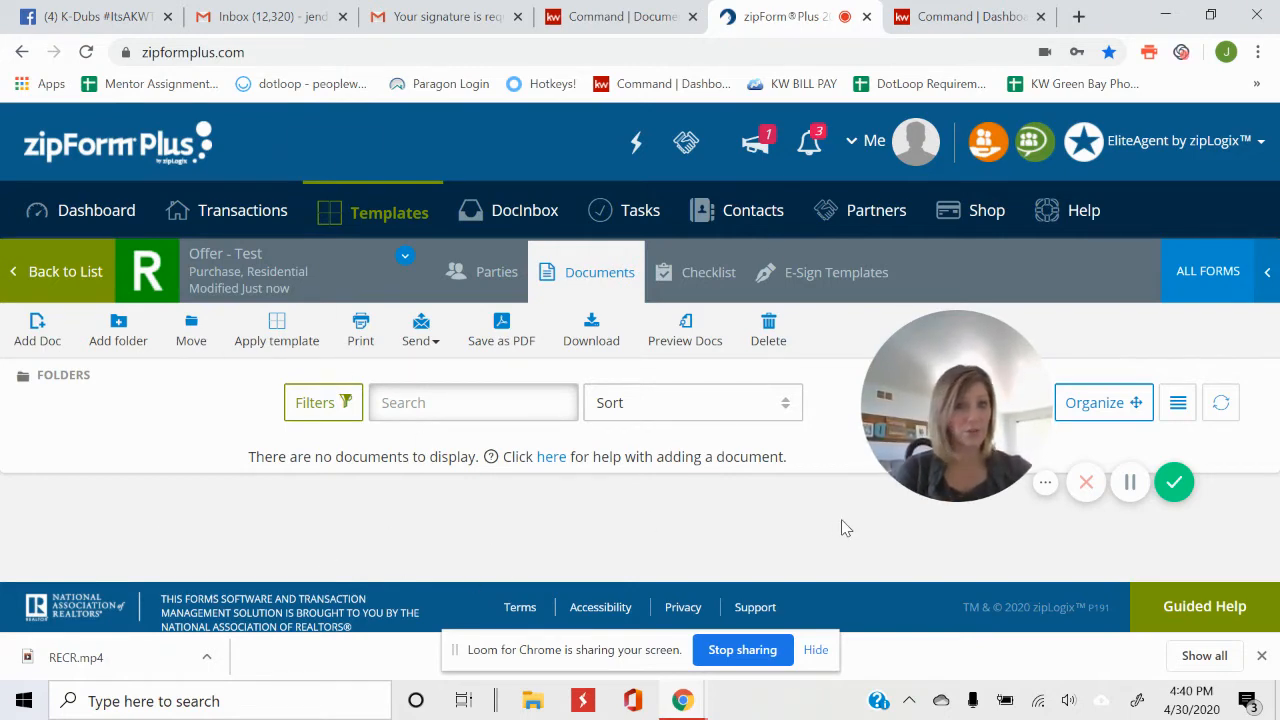
# Search the Wisconsin REALTORS Association form library for WB-11 and add the Residential Offer to Purchase (New) form to the template.
pyautogui.click(36, 328)
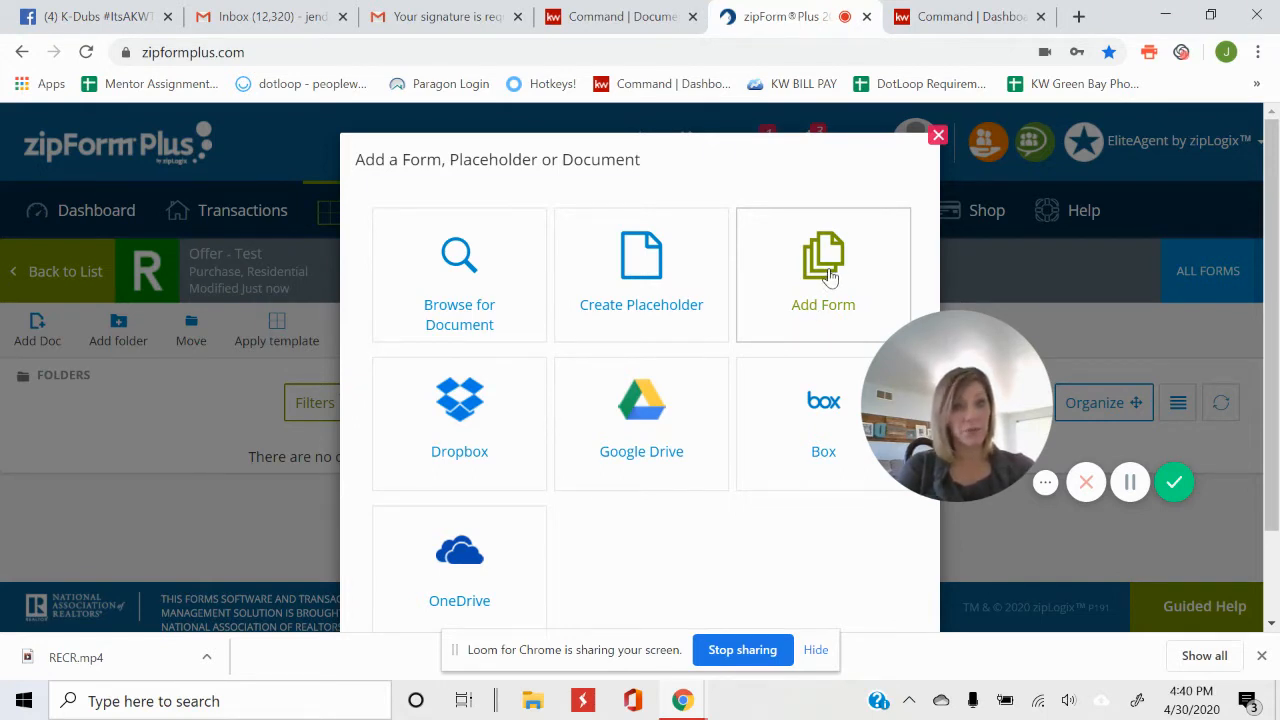
pyautogui.click(829, 276)
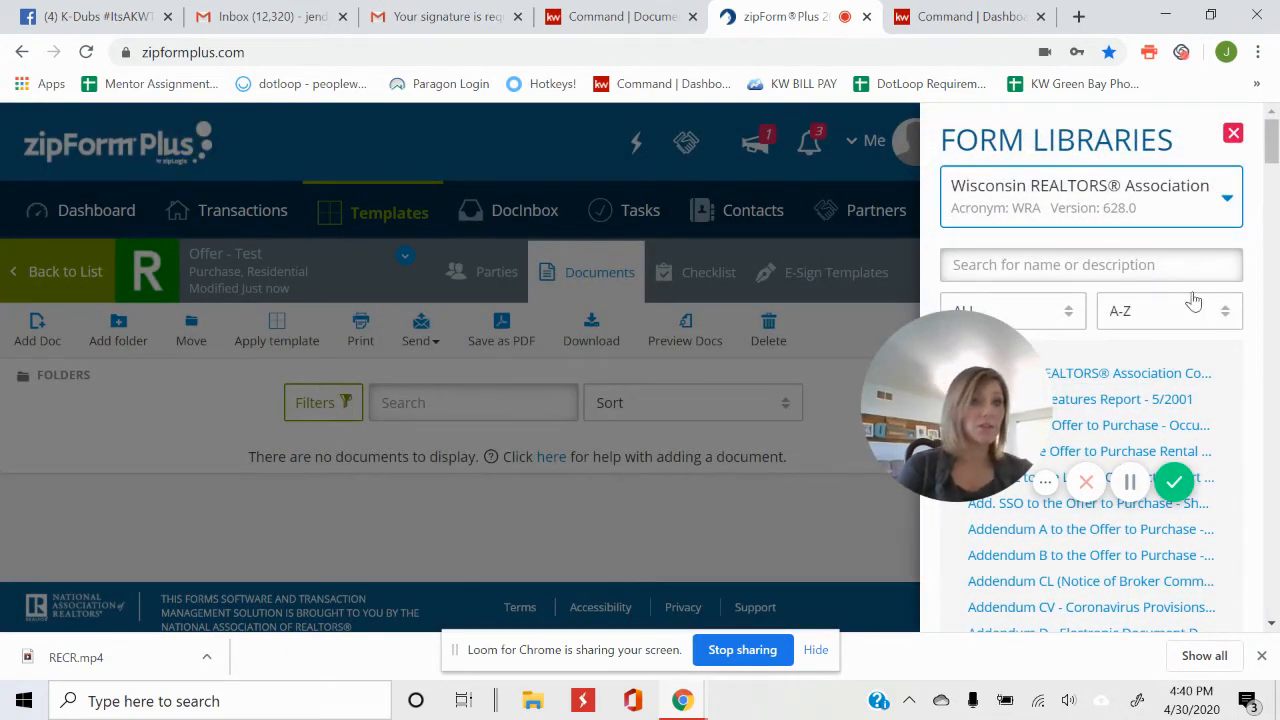
pyautogui.click(1158, 262)
pyautogui.write('Offe')
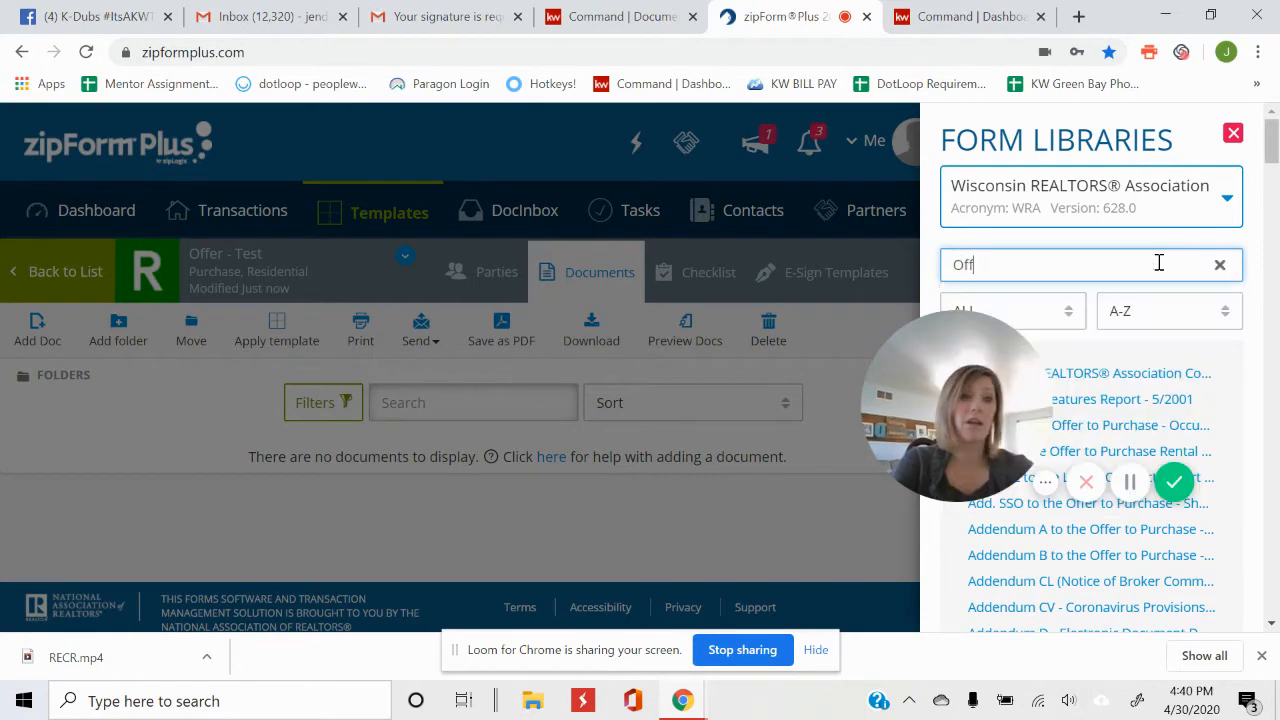
pyautogui.press('BackSpace')
pyautogui.press('BackSpace')
pyautogui.press('BackSpace')
pyautogui.press('BackSpace')
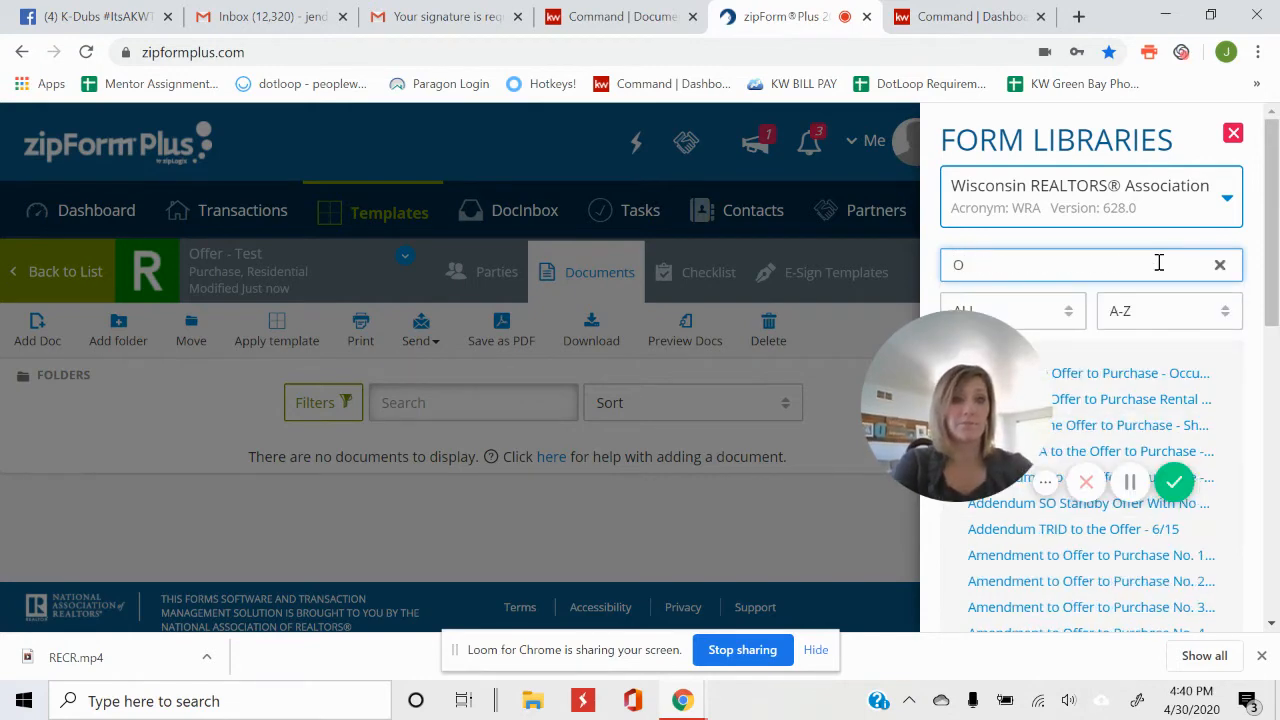
pyautogui.write('WB')
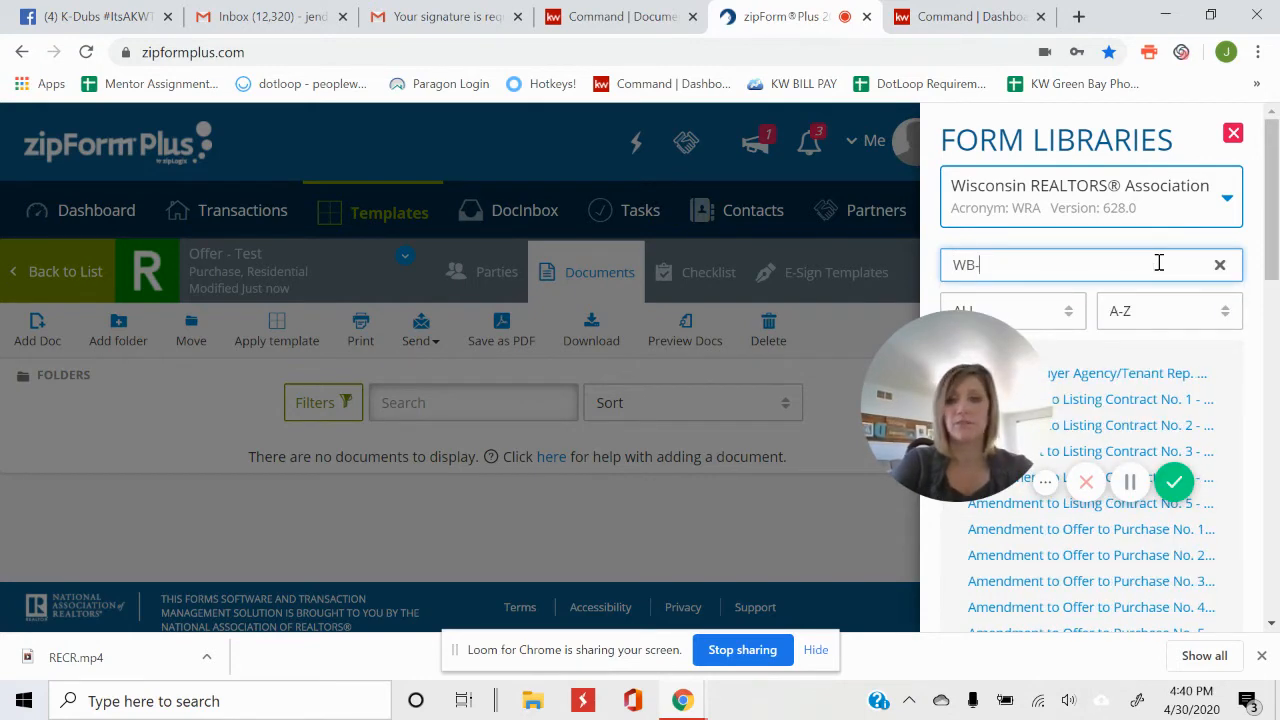
pyautogui.write('-11')
pyautogui.moveTo(969, 434); pyautogui.dragTo(766, 457)
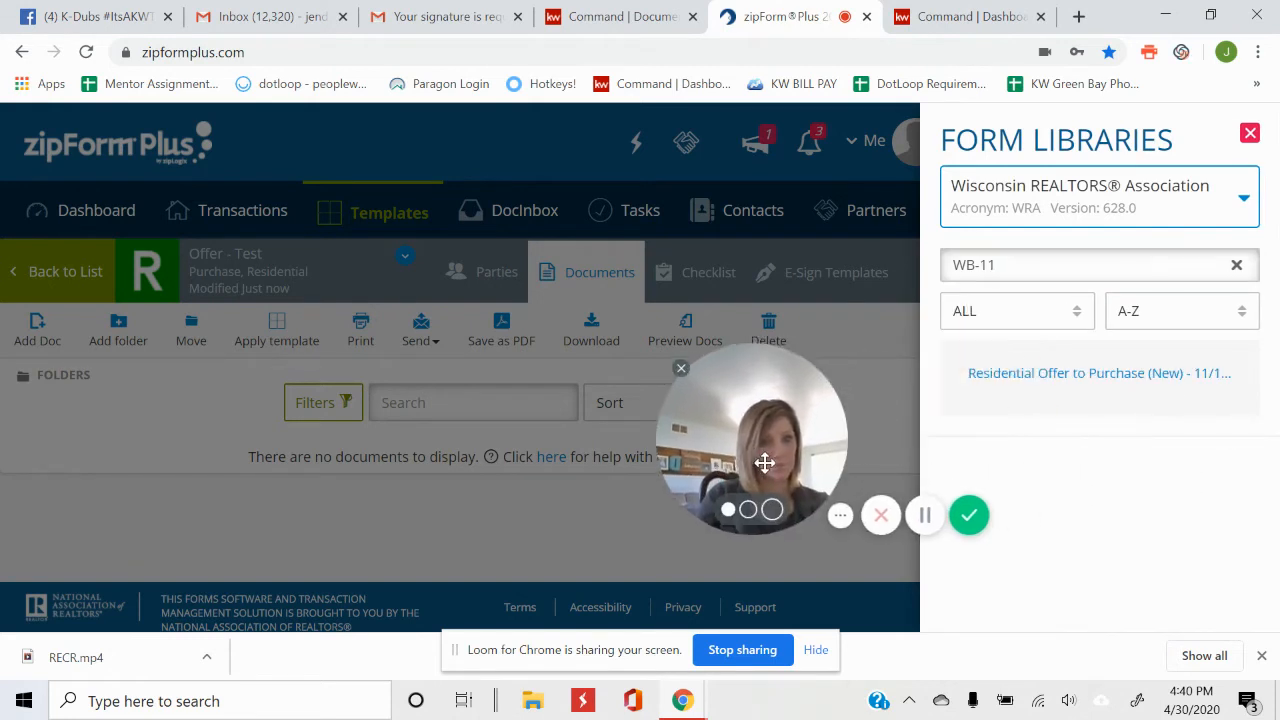
pyautogui.click(1068, 390)
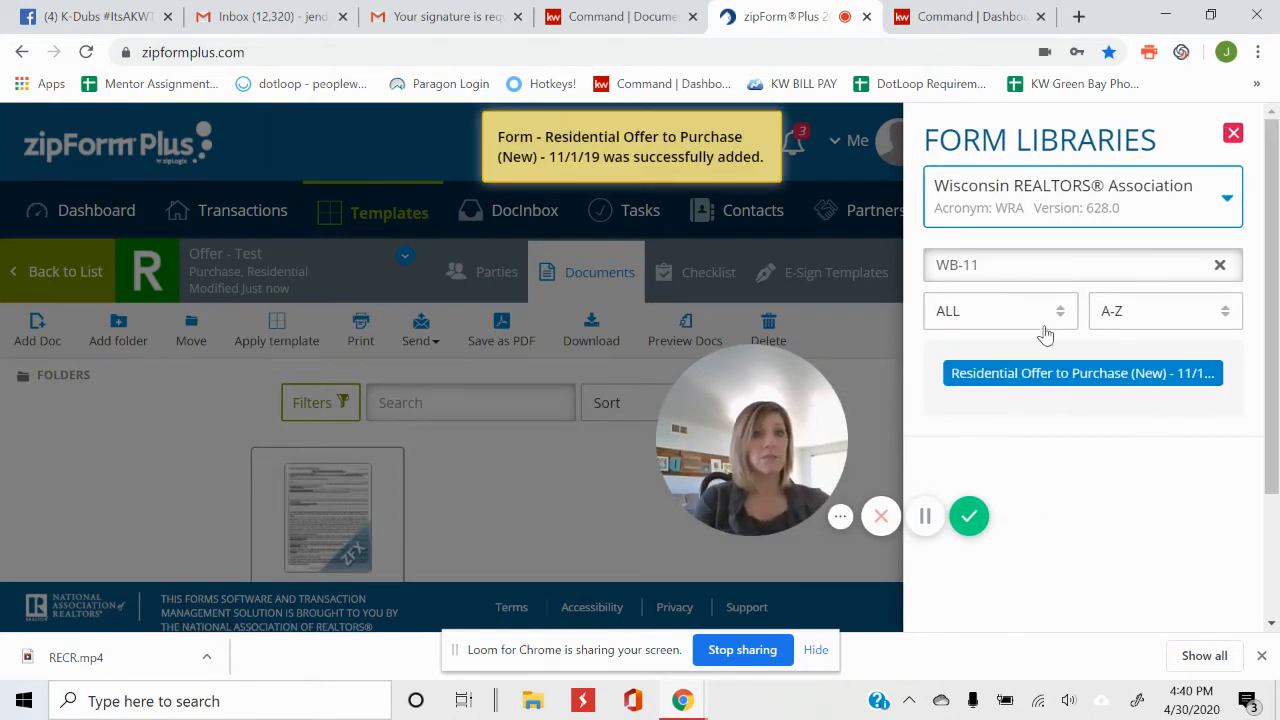
# Search the form library for "ranw", add the first RANW Addendum A to the Offer to Purchase, and close the library.
pyautogui.click(1220, 264)
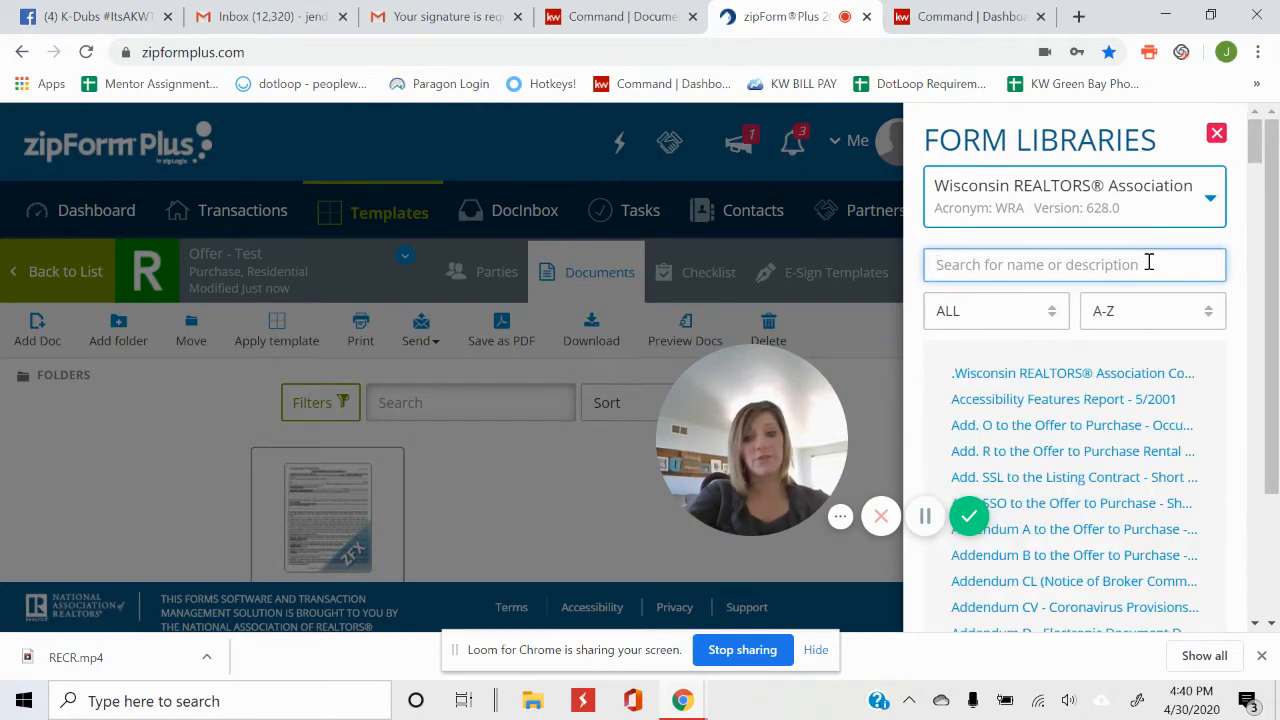
pyautogui.write('ranw')
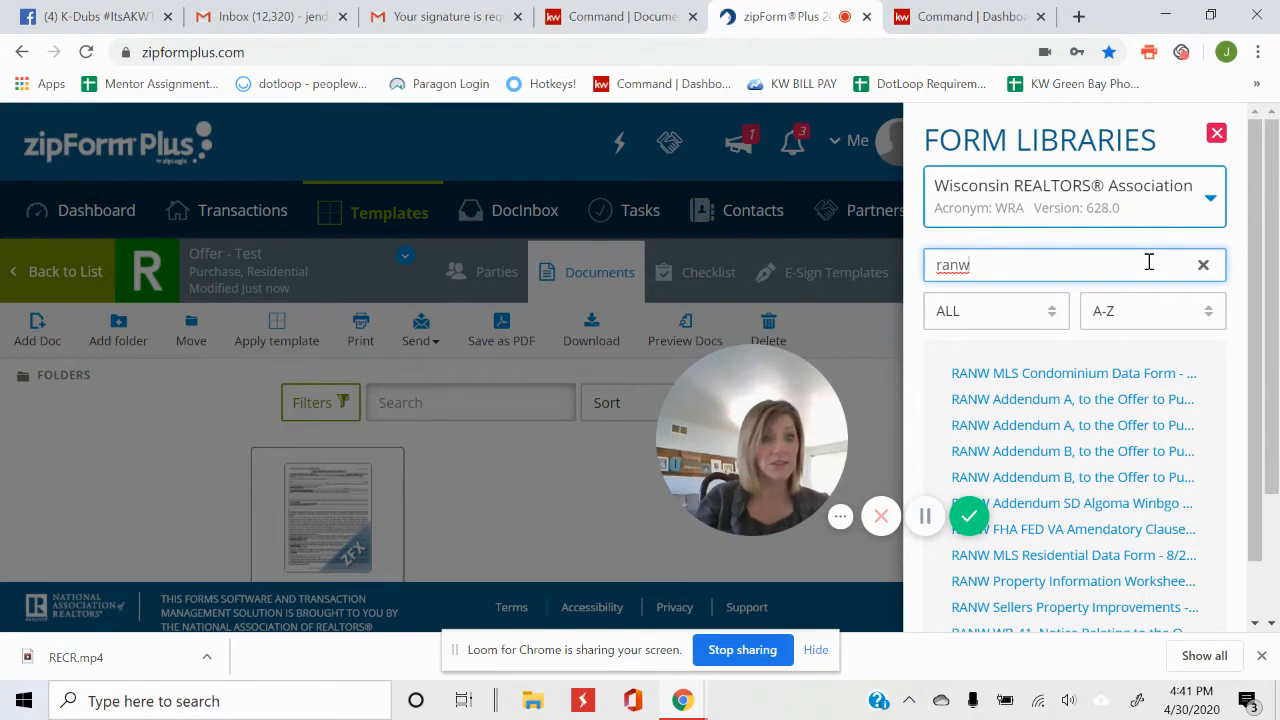
pyautogui.click(1035, 405)
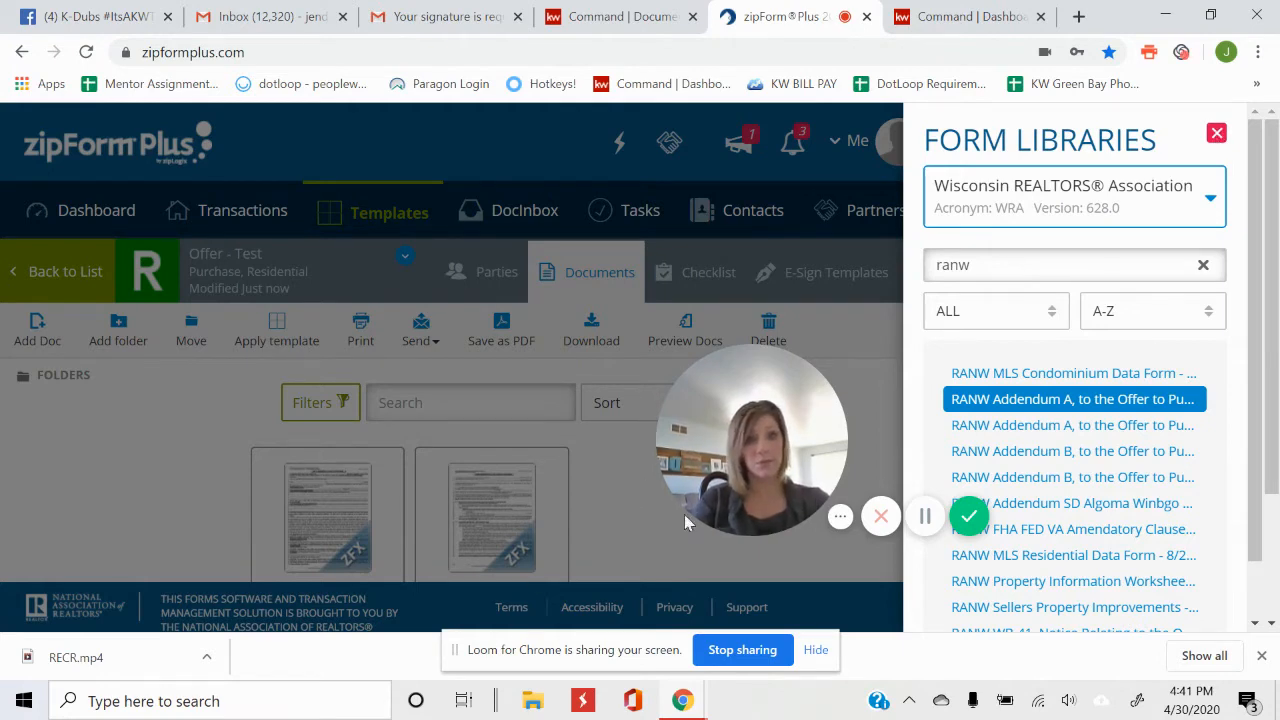
pyautogui.click(1216, 134)
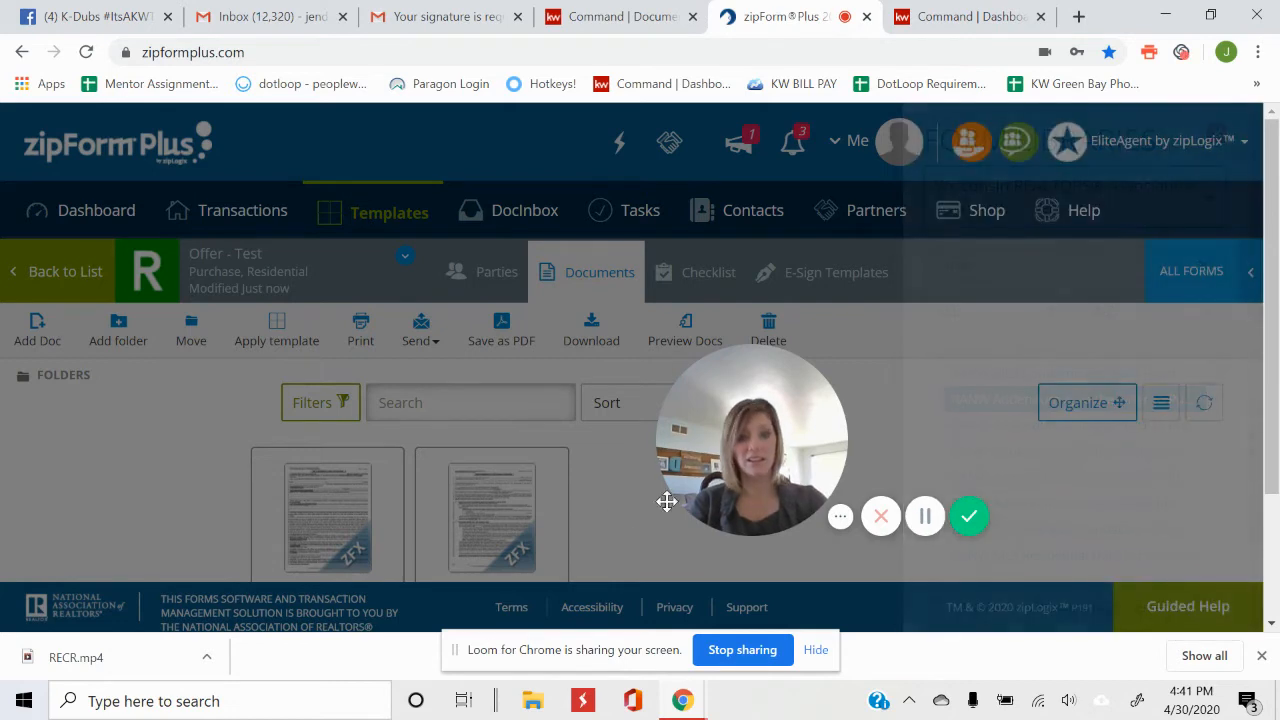
pyautogui.moveTo(772, 448); pyautogui.dragTo(1053, 494)
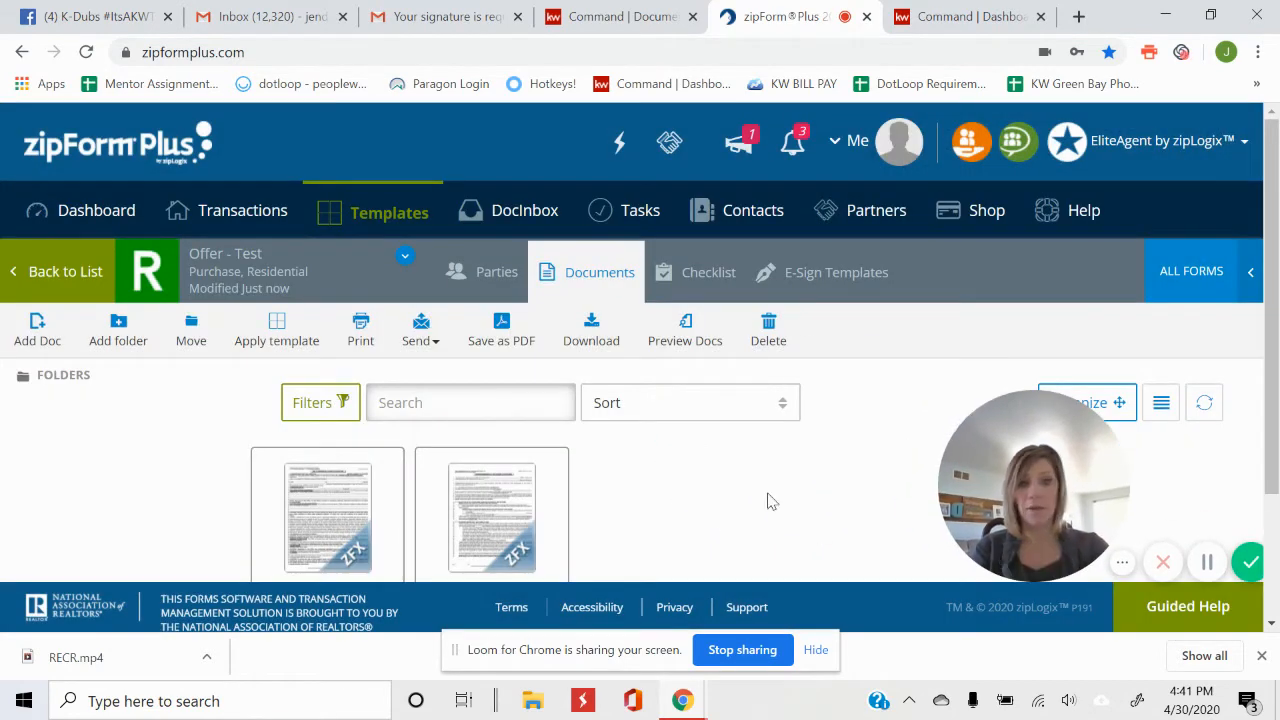
pyautogui.scroll(-2, 768, 500)
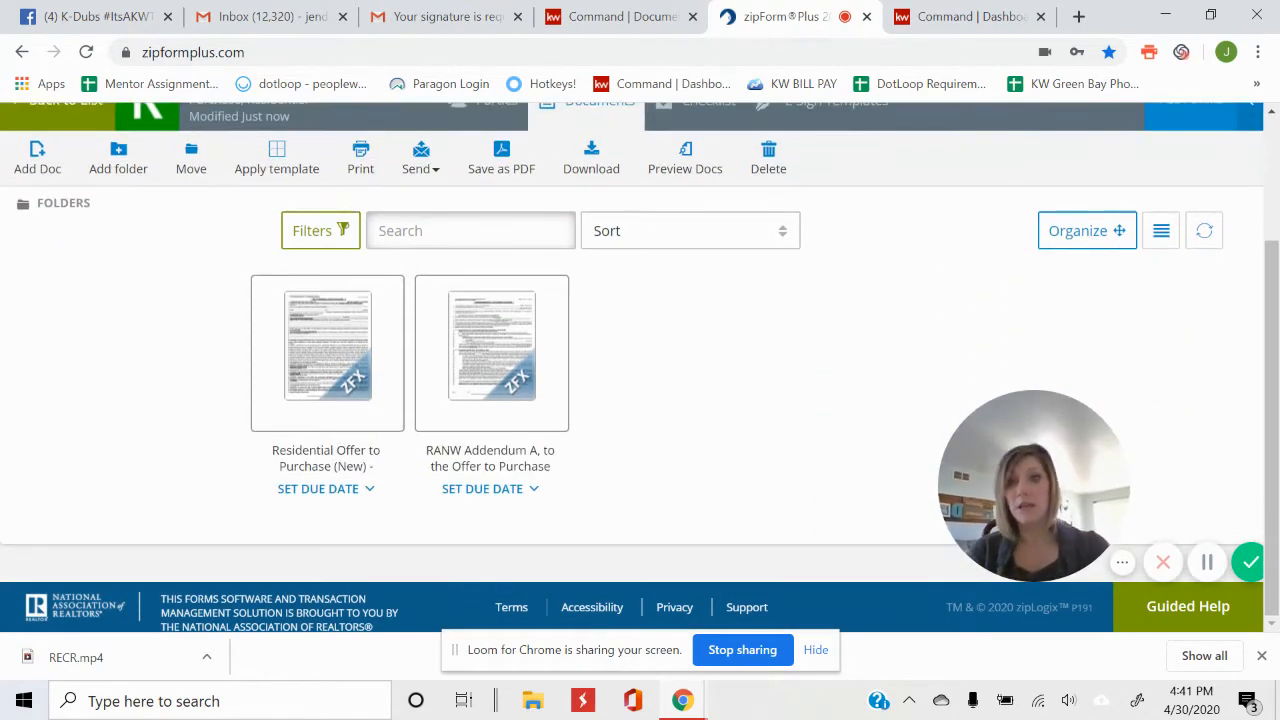
pyautogui.scroll(2, 177, 394)
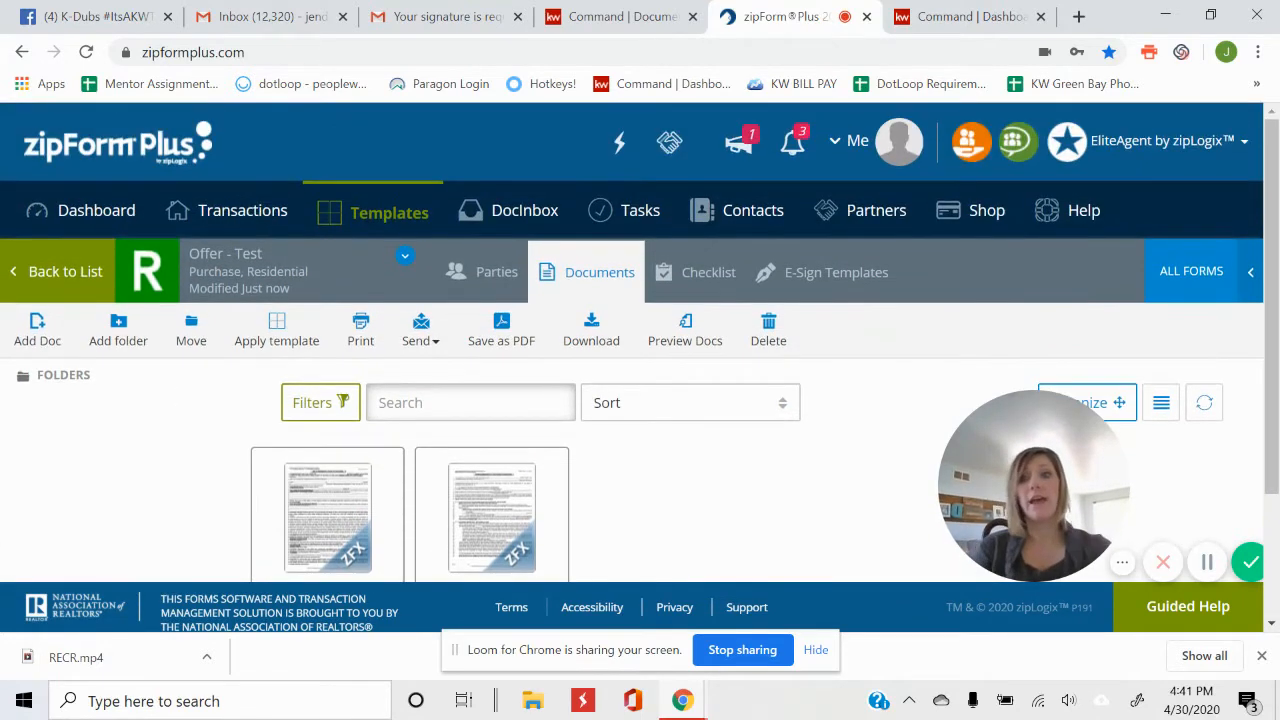
# Upload the Affiliated Business Arrangement Disclosure Caliber Title PDF from Google Drive's Real Estate Forms folder to the template.
pyautogui.click(37, 328)
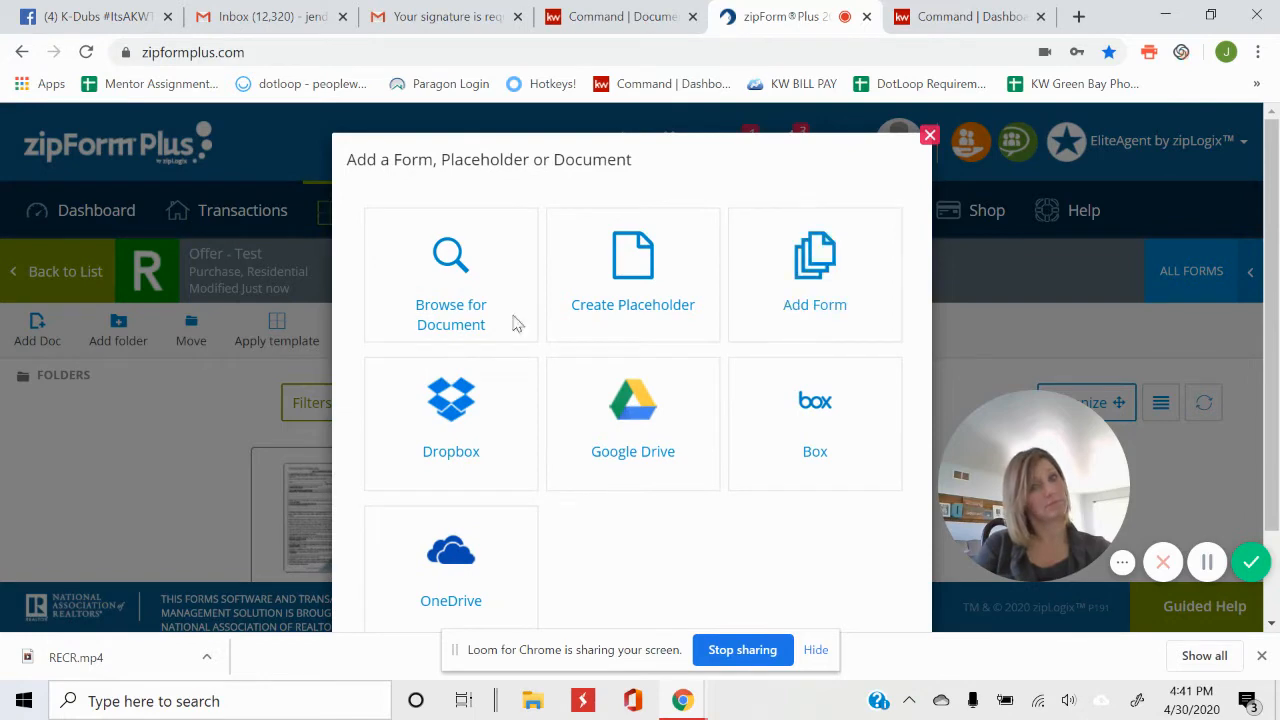
pyautogui.click(478, 322)
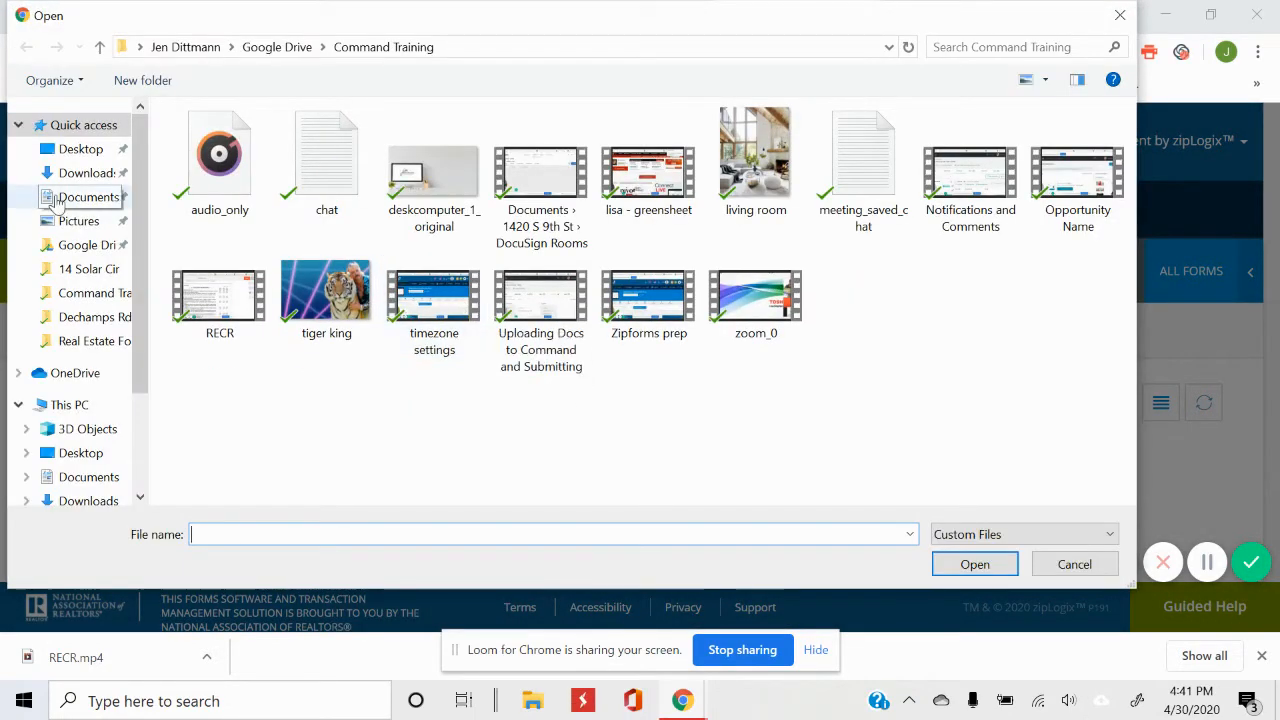
pyautogui.click(86, 245)
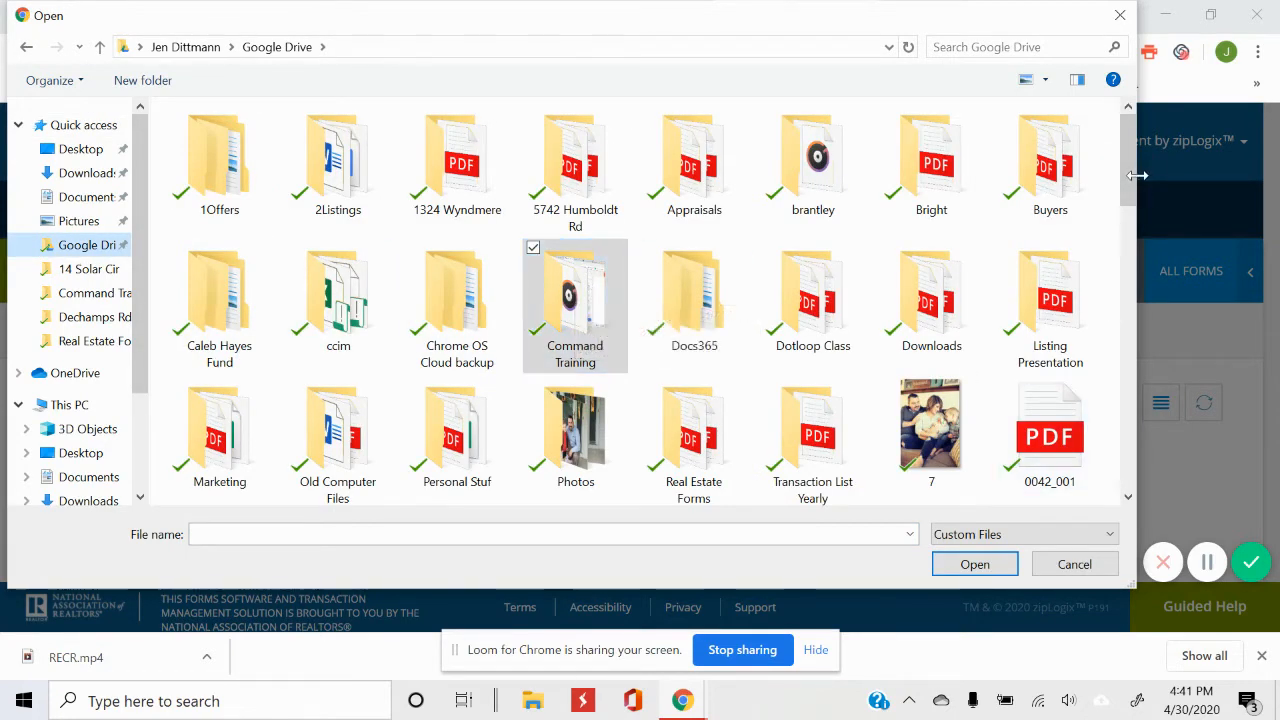
pyautogui.moveTo(1137, 175); pyautogui.dragTo(1140, 175)
pyautogui.scroll(-1, 1134, 190)
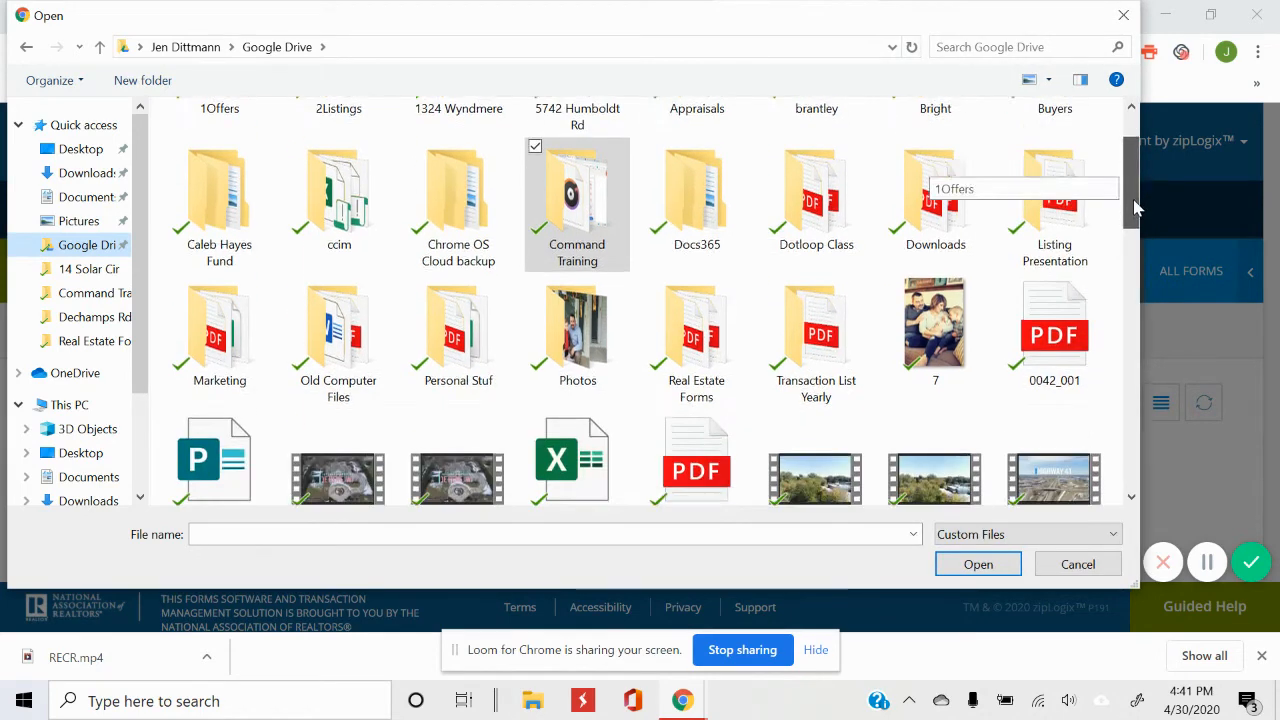
pyautogui.doubleClick(696, 305)
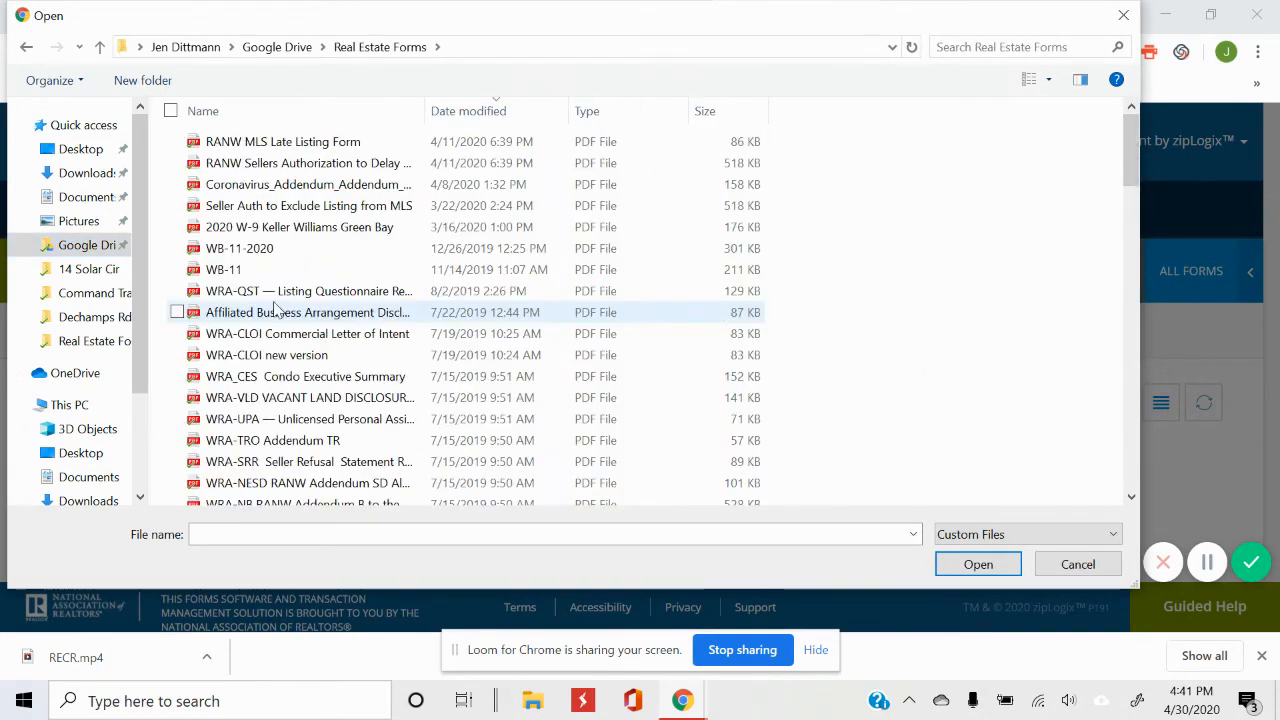
pyautogui.click(372, 318)
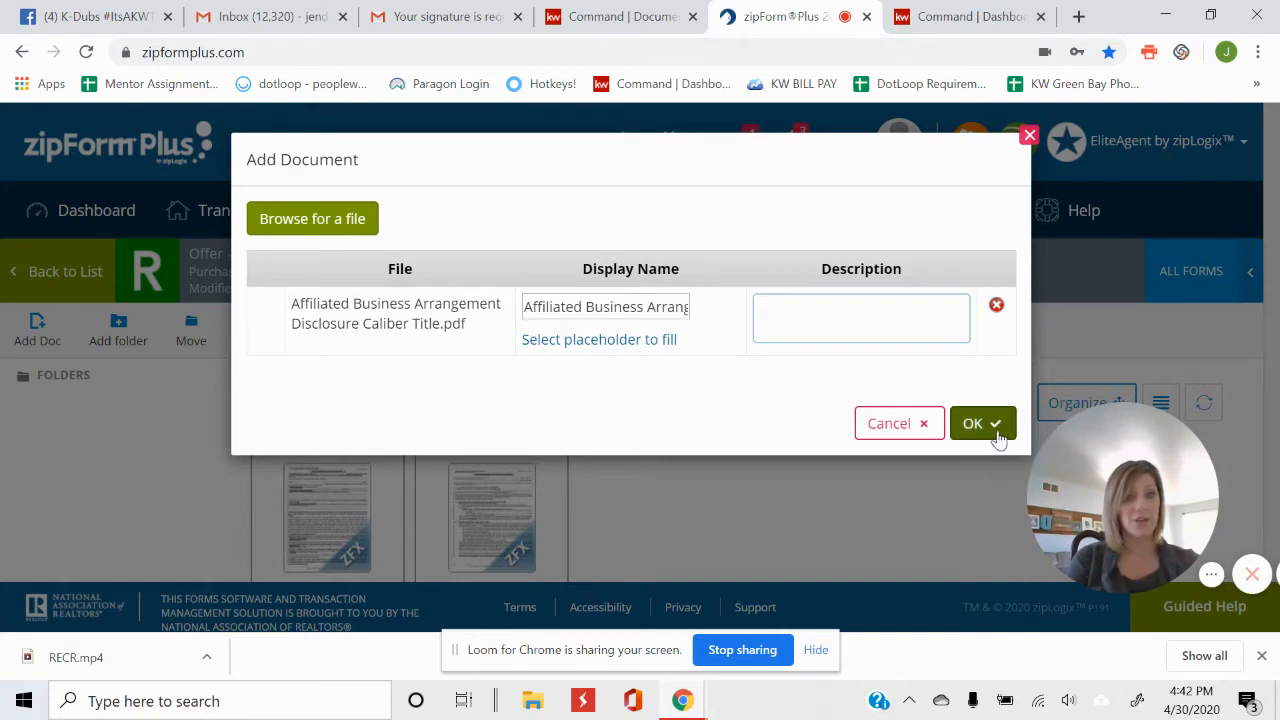
pyautogui.click(980, 430)
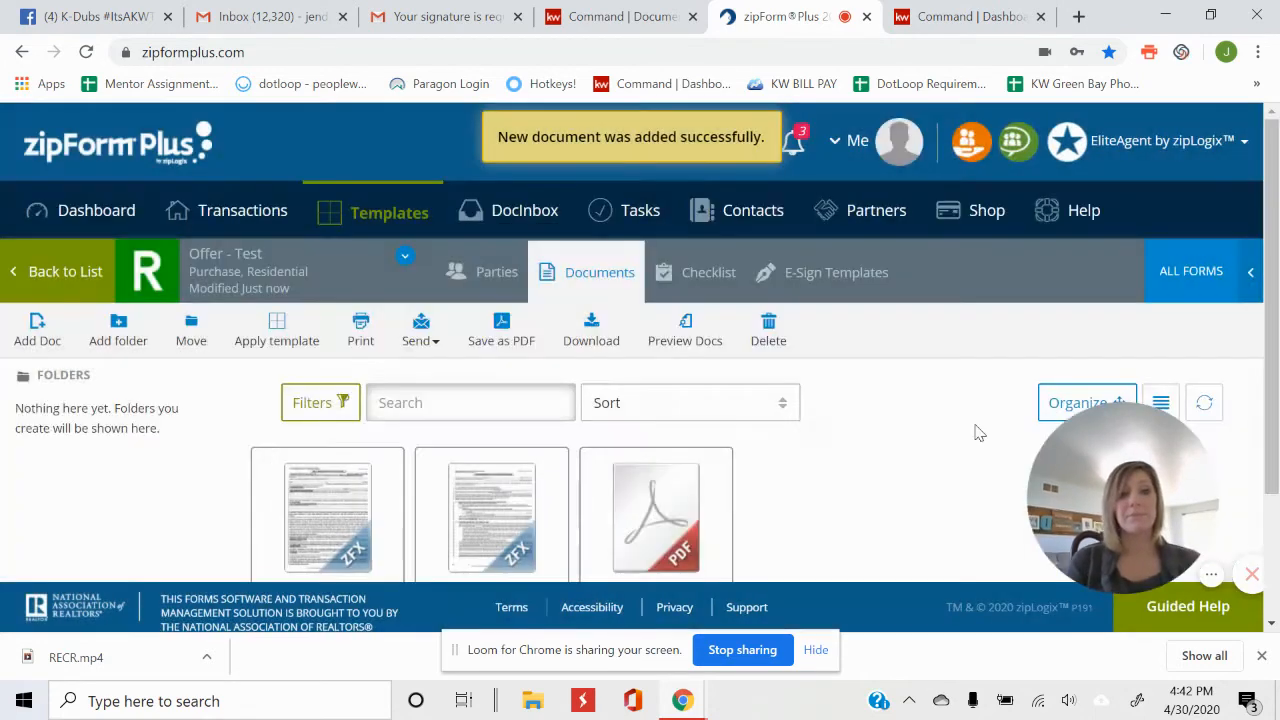
# Open the template's Residential Offer to Purchase (New) form in the form editor.
pyautogui.scroll(-2, 980, 432)
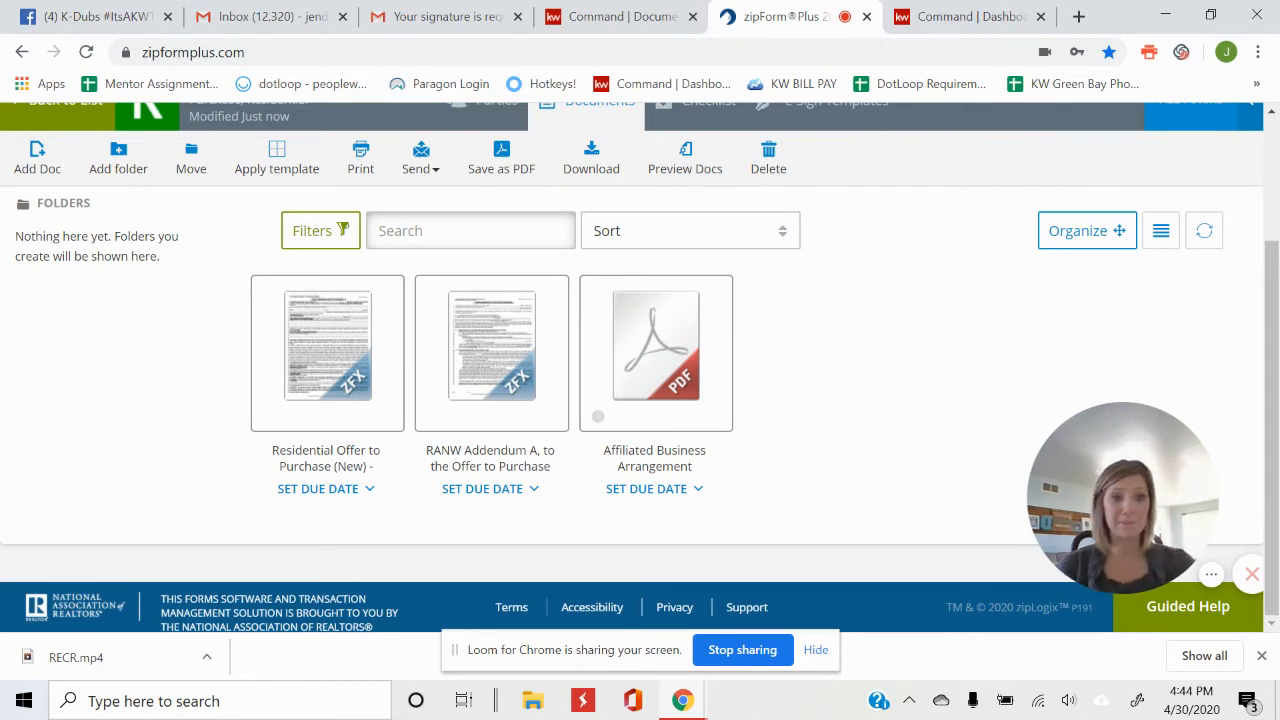
pyautogui.scroll(2, 640, 400)
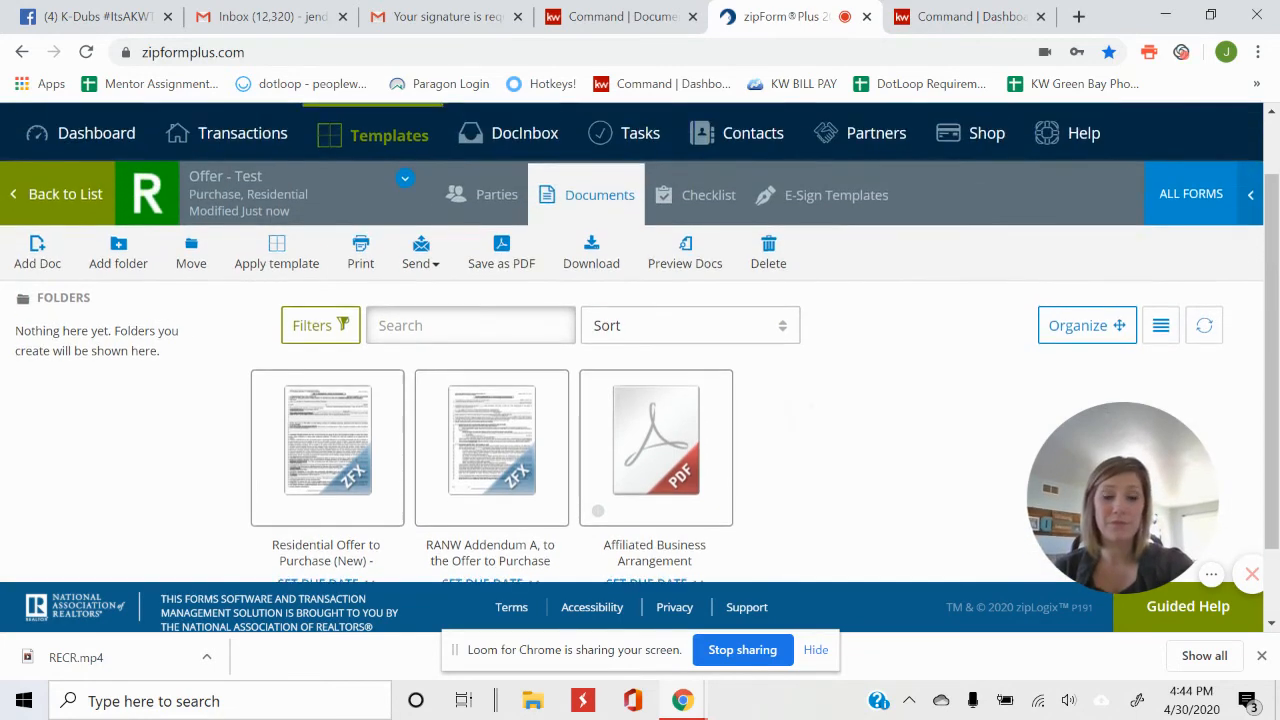
pyautogui.scroll(-1, 640, 400)
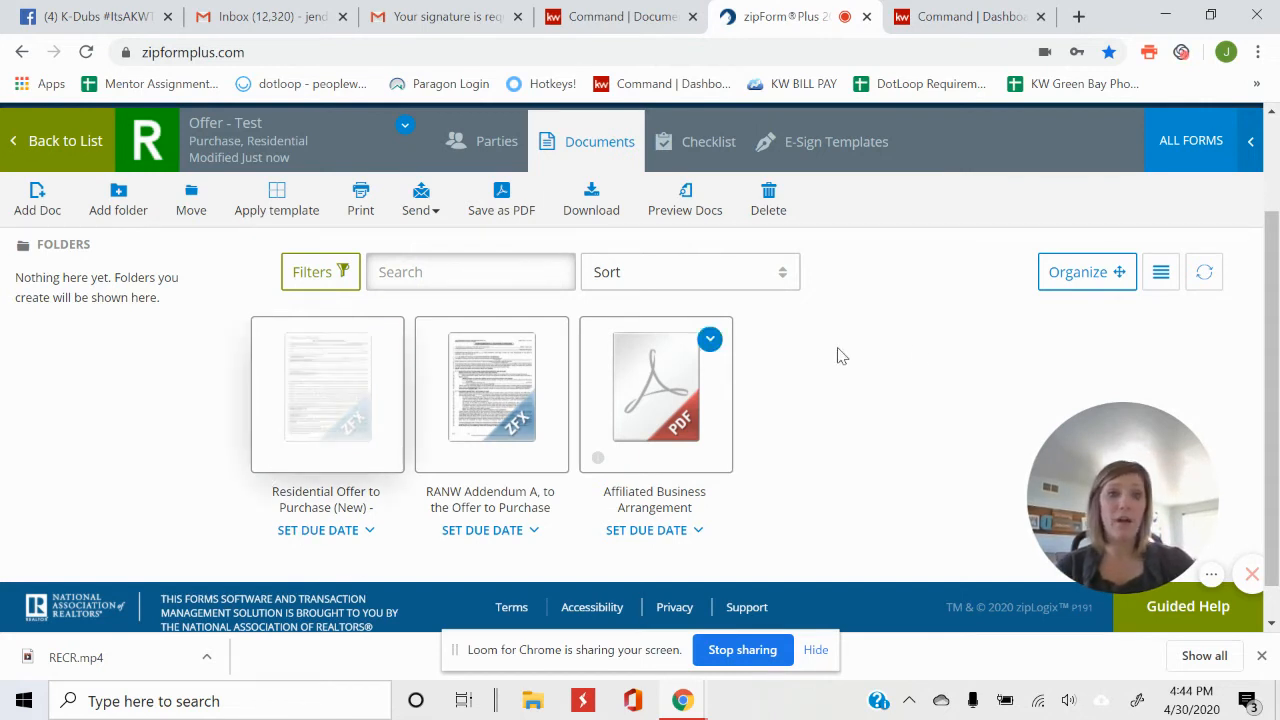
pyautogui.click(300, 375)
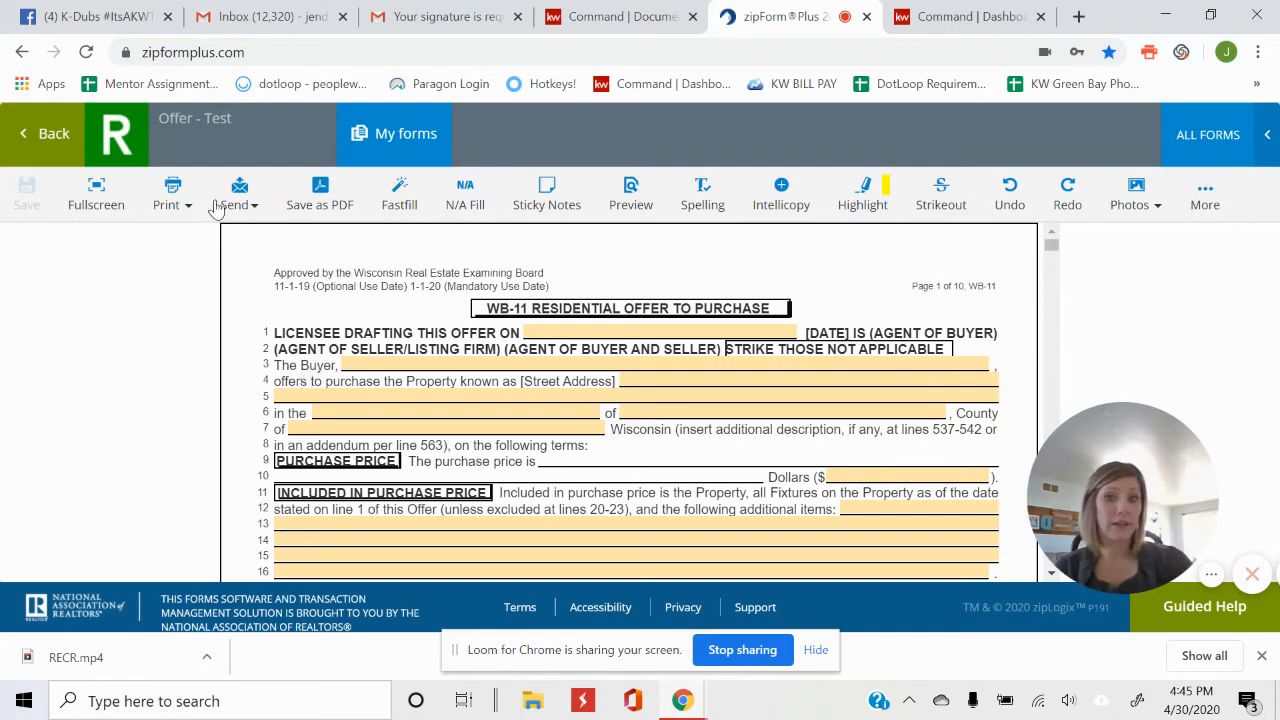
# Strike out "(AGENT OF SELLER/LISTING FIRM) (AGENT OF BUYER AND SELLER)" on line 2 of the WB-11 offer and look through the form.
pyautogui.moveTo(276, 349); pyautogui.dragTo(719, 355)
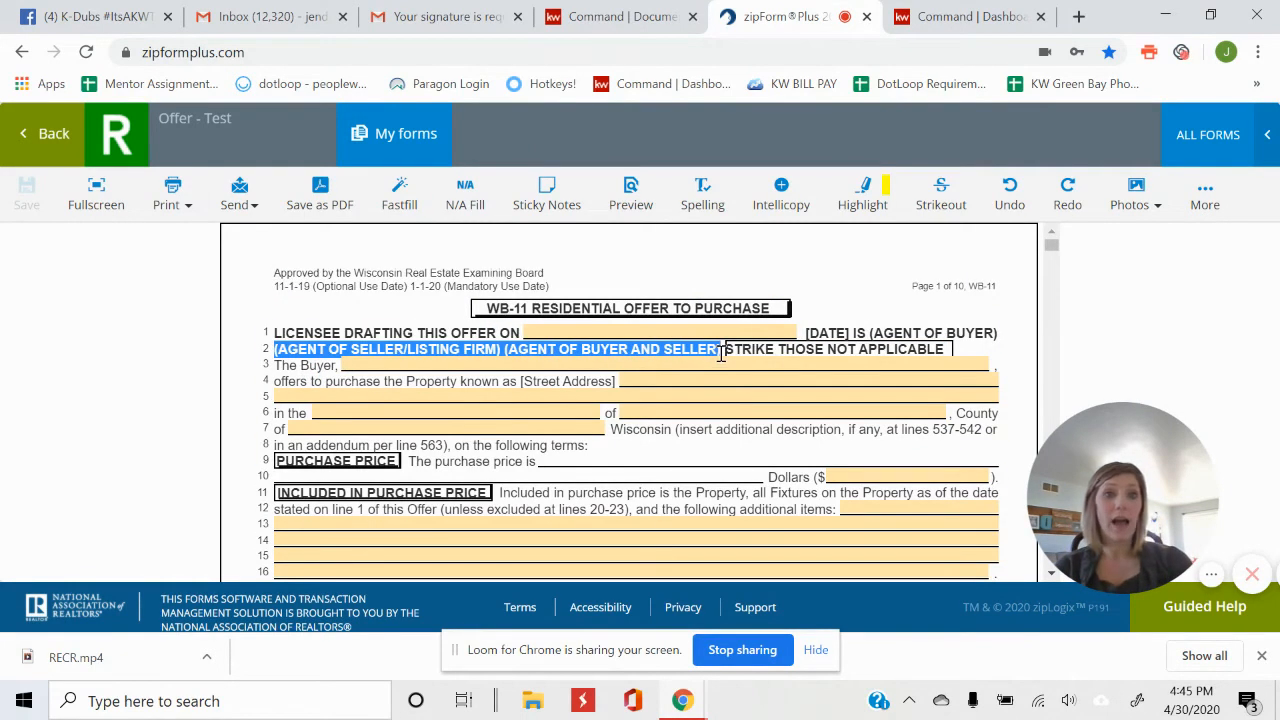
pyautogui.click(941, 205)
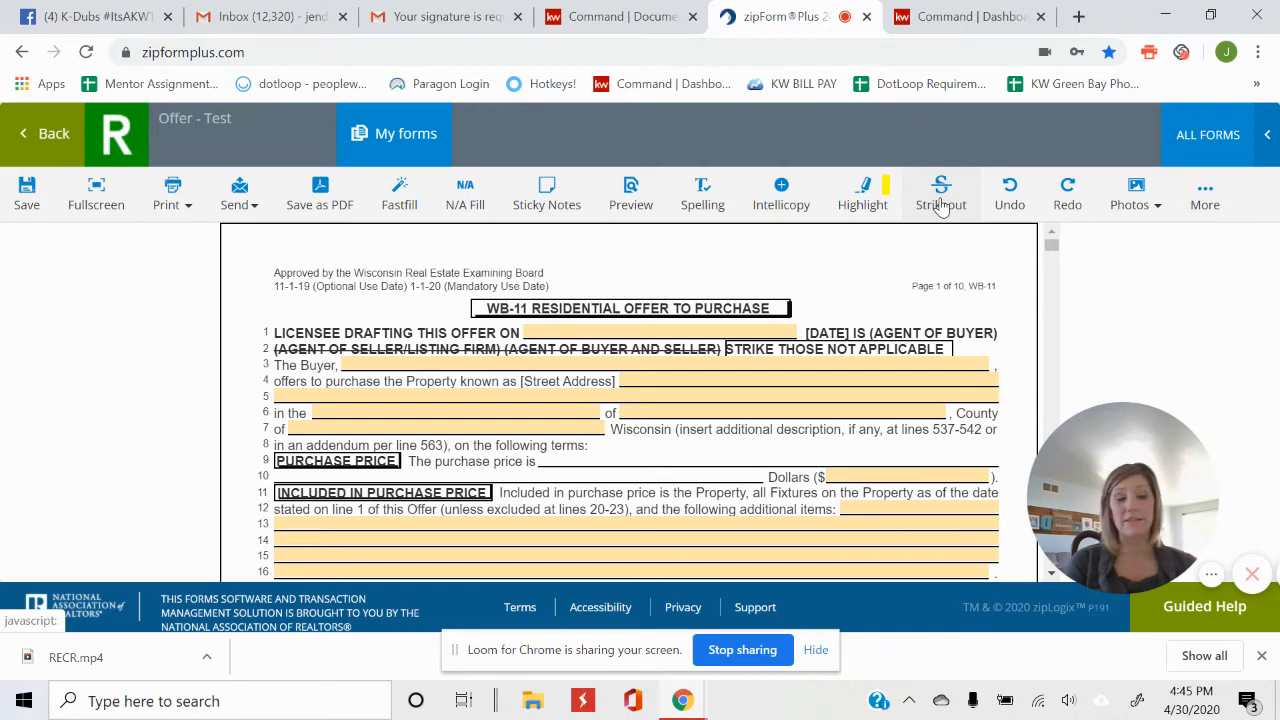
pyautogui.scroll(-1, 636, 402)
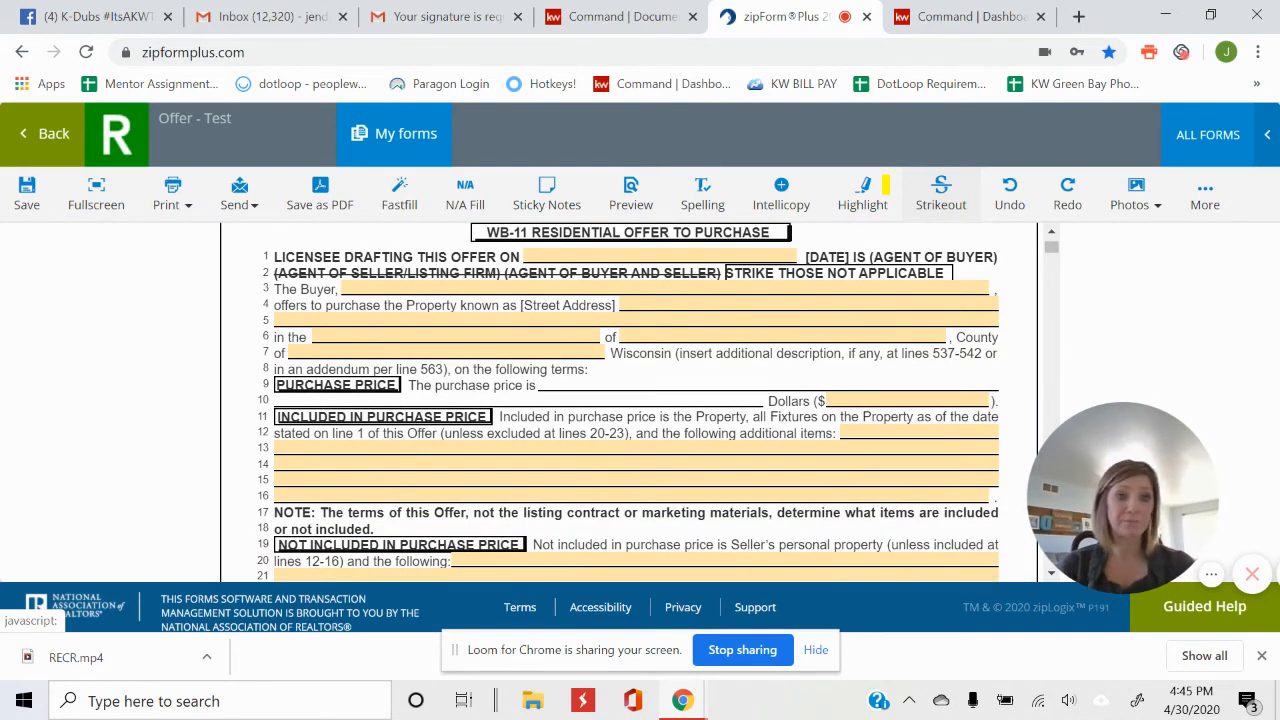
pyautogui.scroll(1, 636, 402)
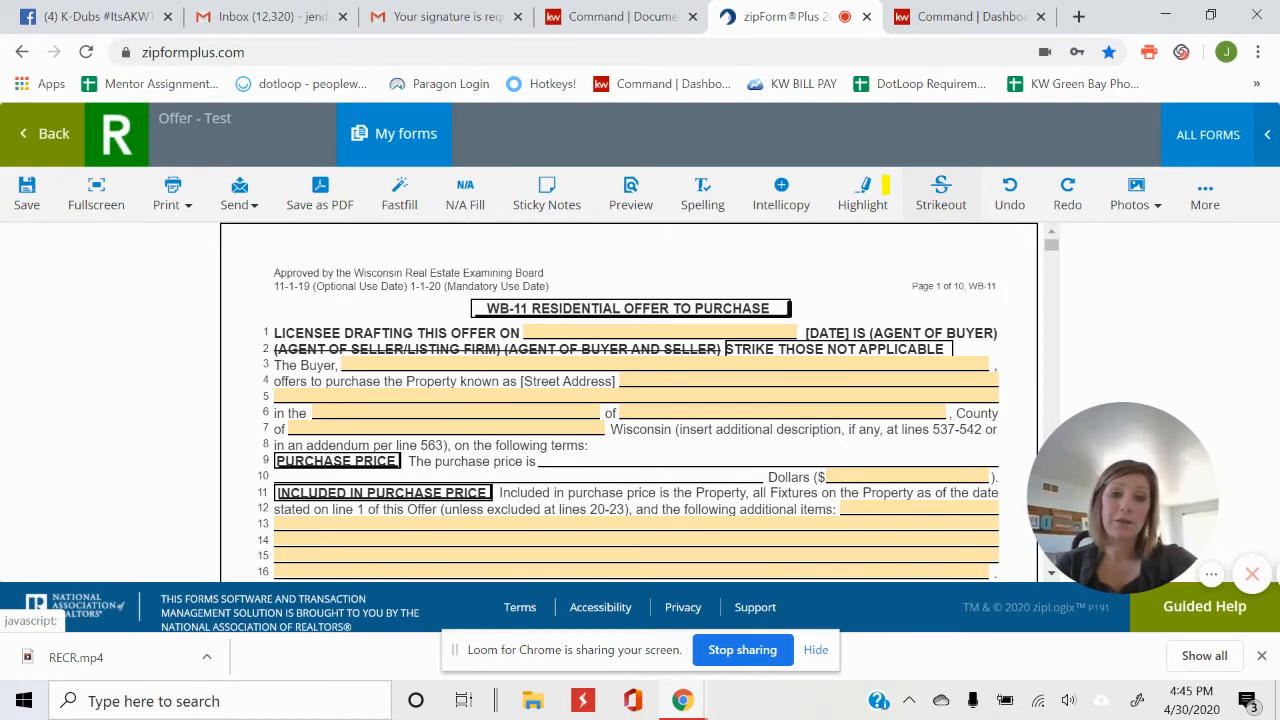
pyautogui.scroll(-8, 636, 402)
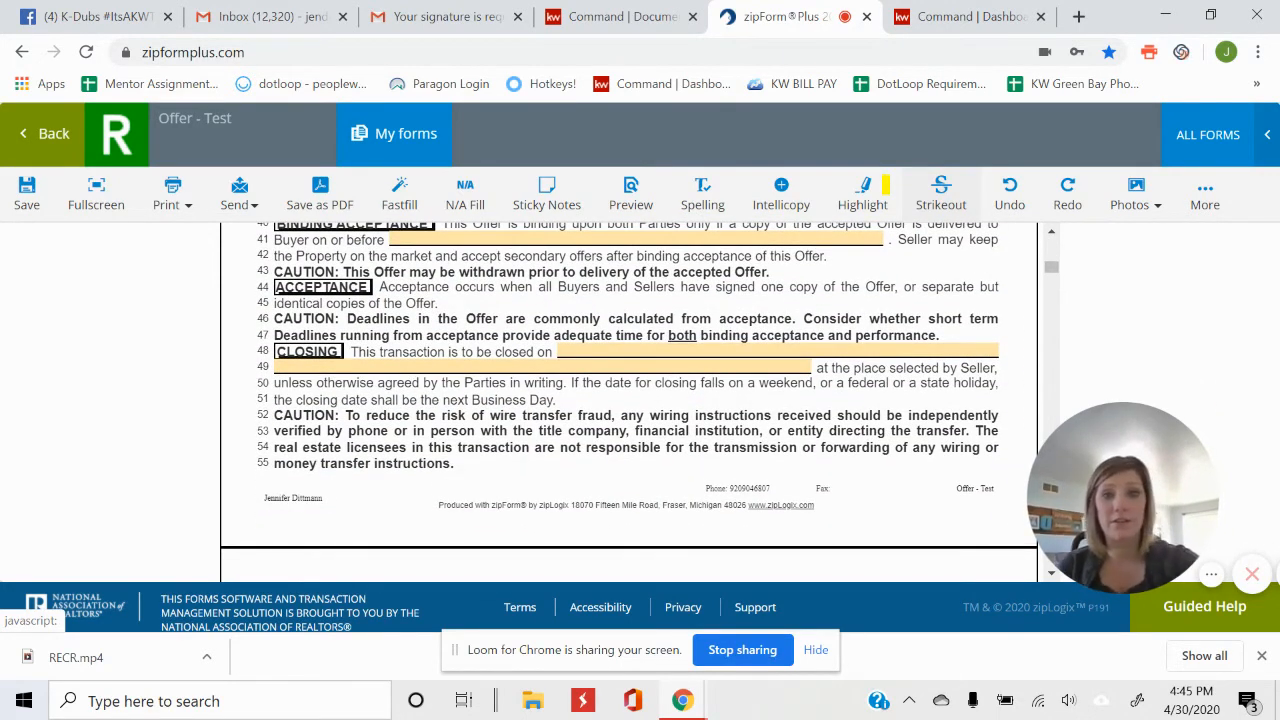
pyautogui.scroll(-15, 630, 400)
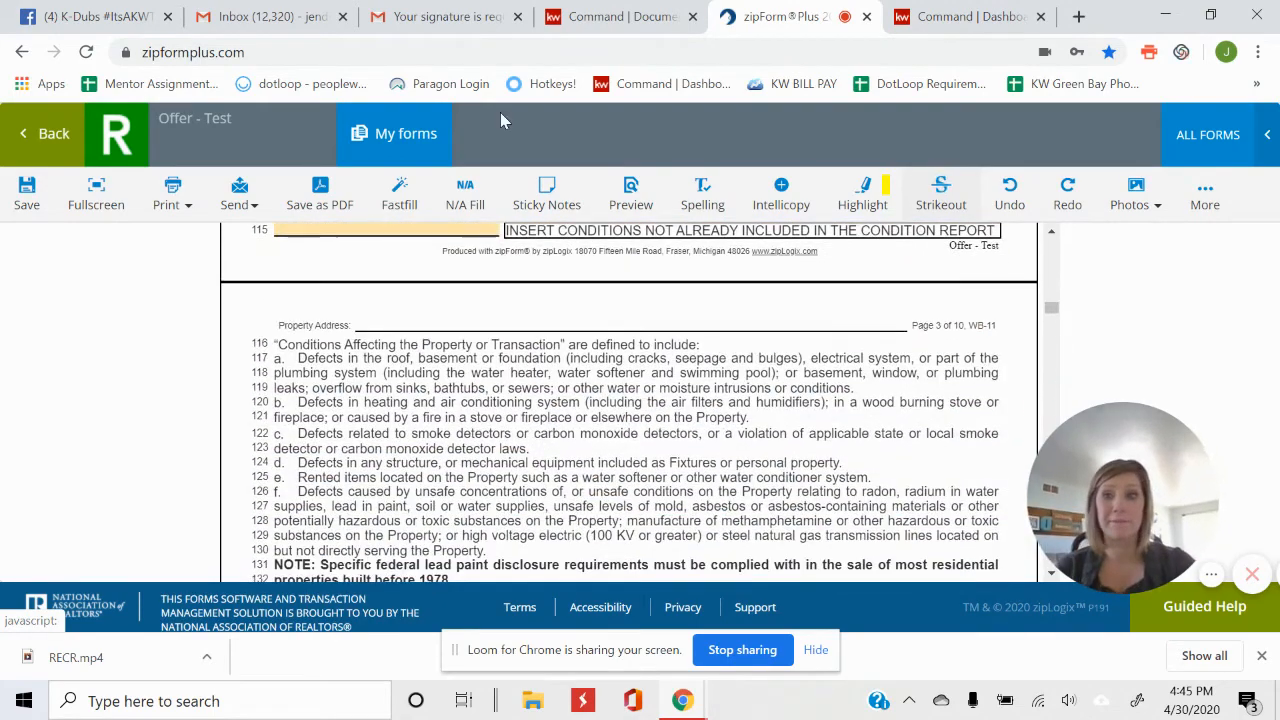
# Leave the offer form, review the documents in the Offer - Test template, and return to the list of templates.
pyautogui.click(52, 135)
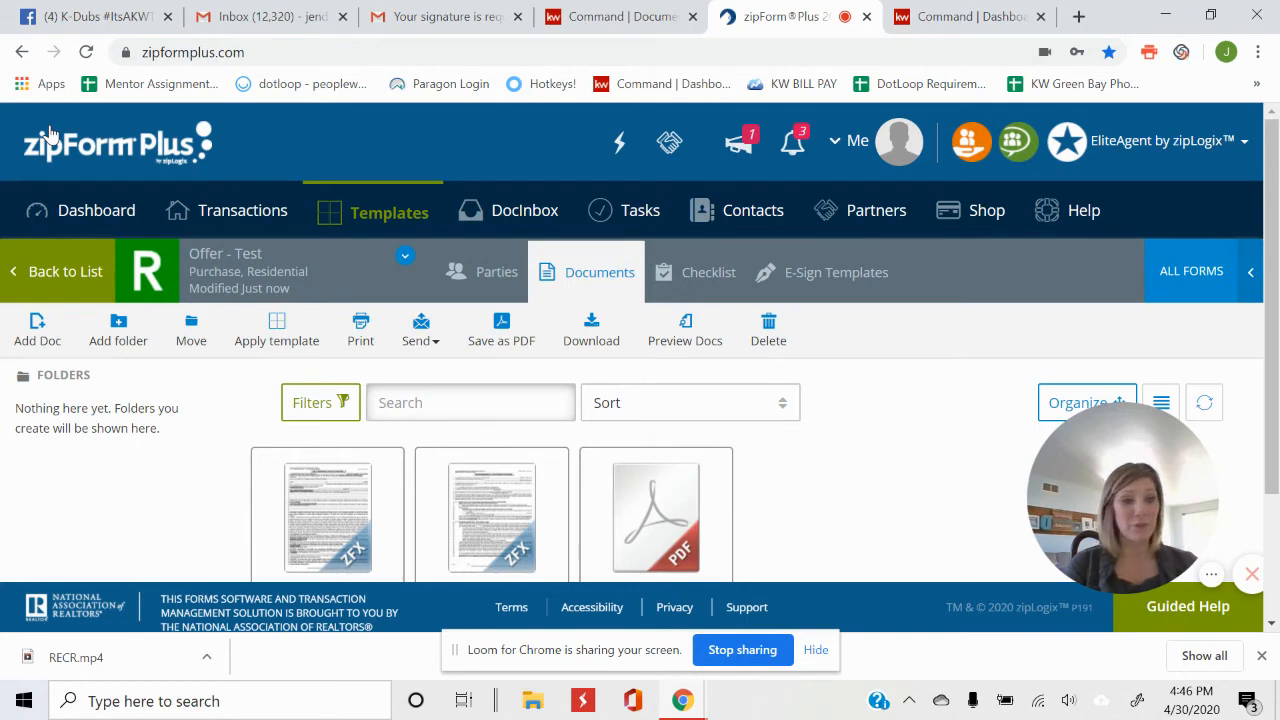
pyautogui.scroll(-2, 598, 416)
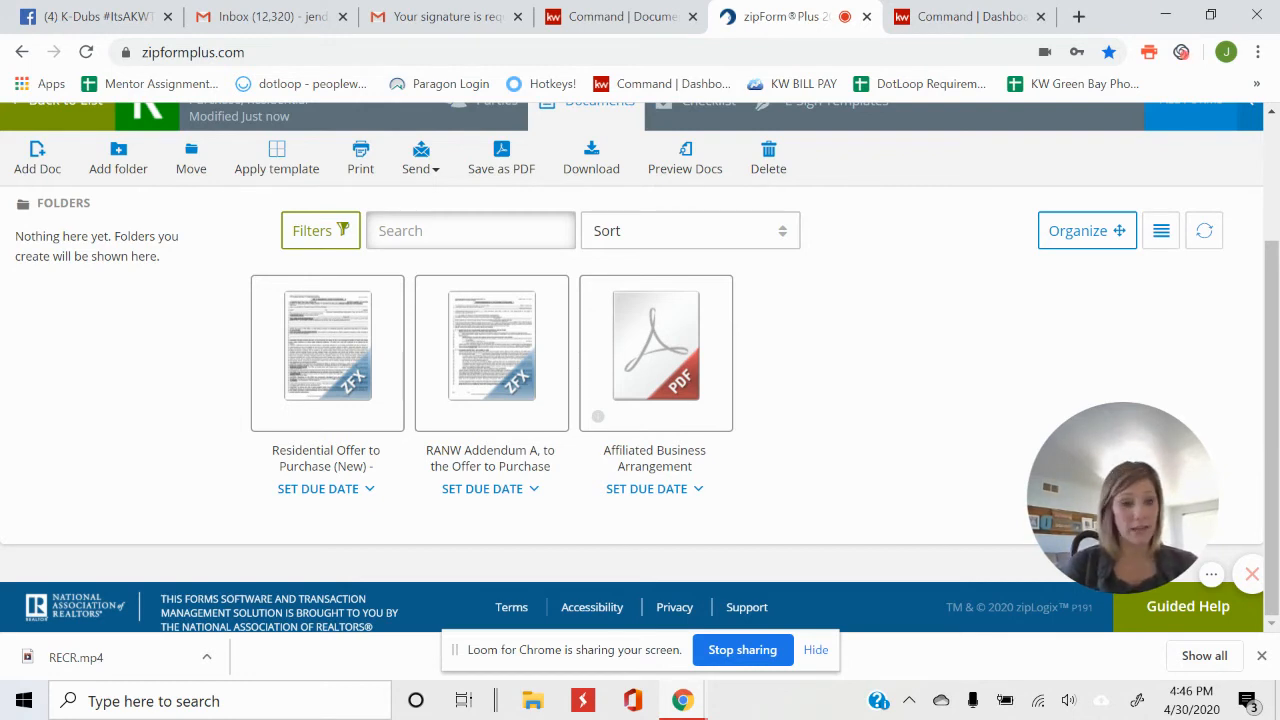
pyautogui.scroll(1, 212, 222)
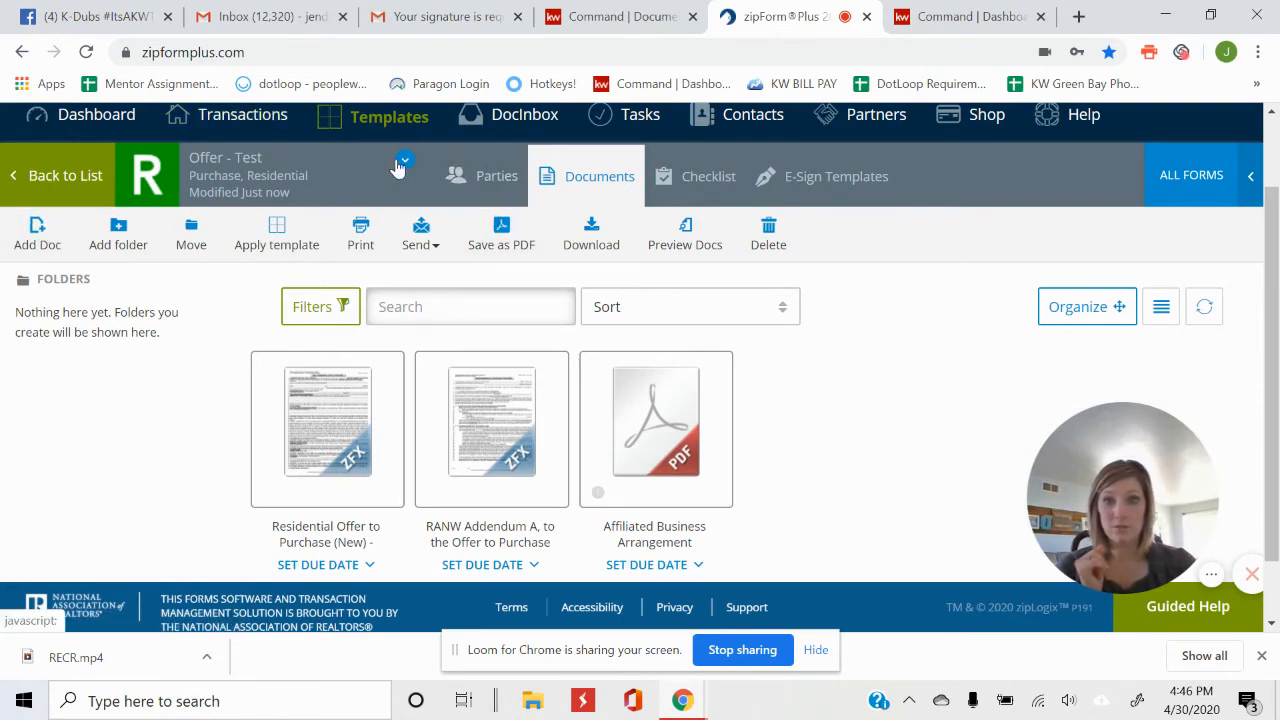
pyautogui.click(389, 116)
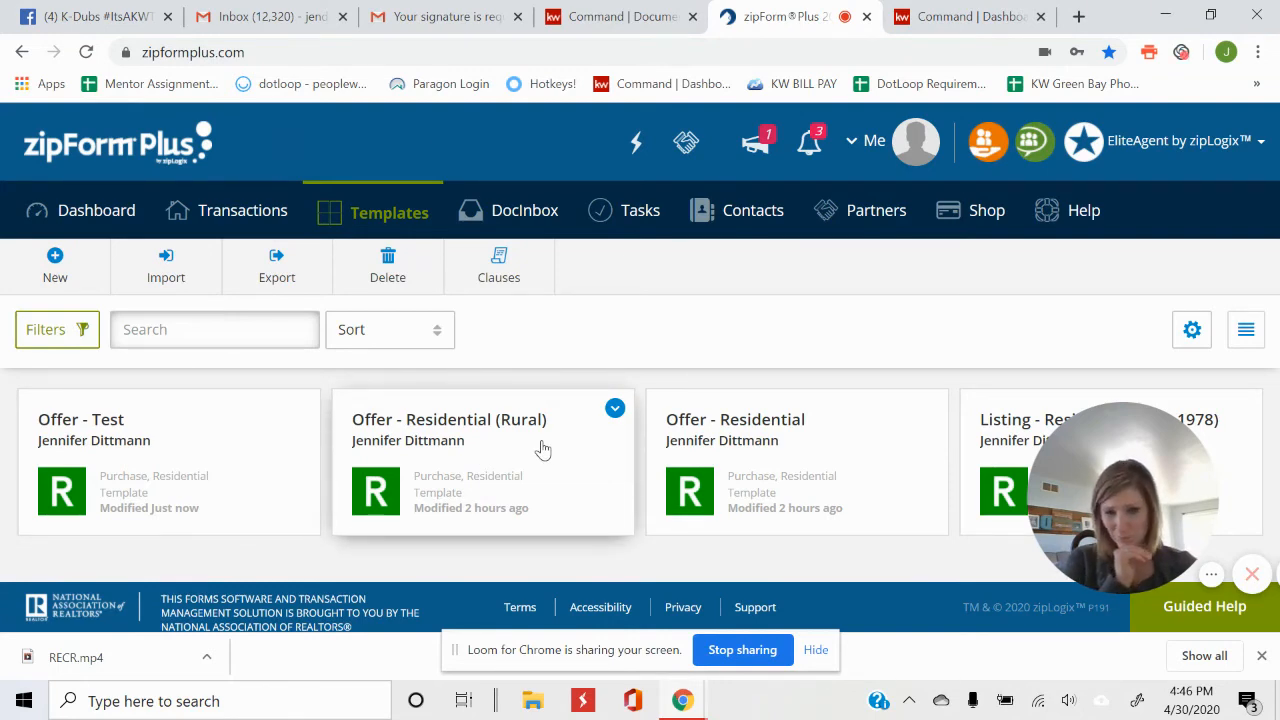
pyautogui.moveTo(1105, 456); pyautogui.dragTo(915, 487)
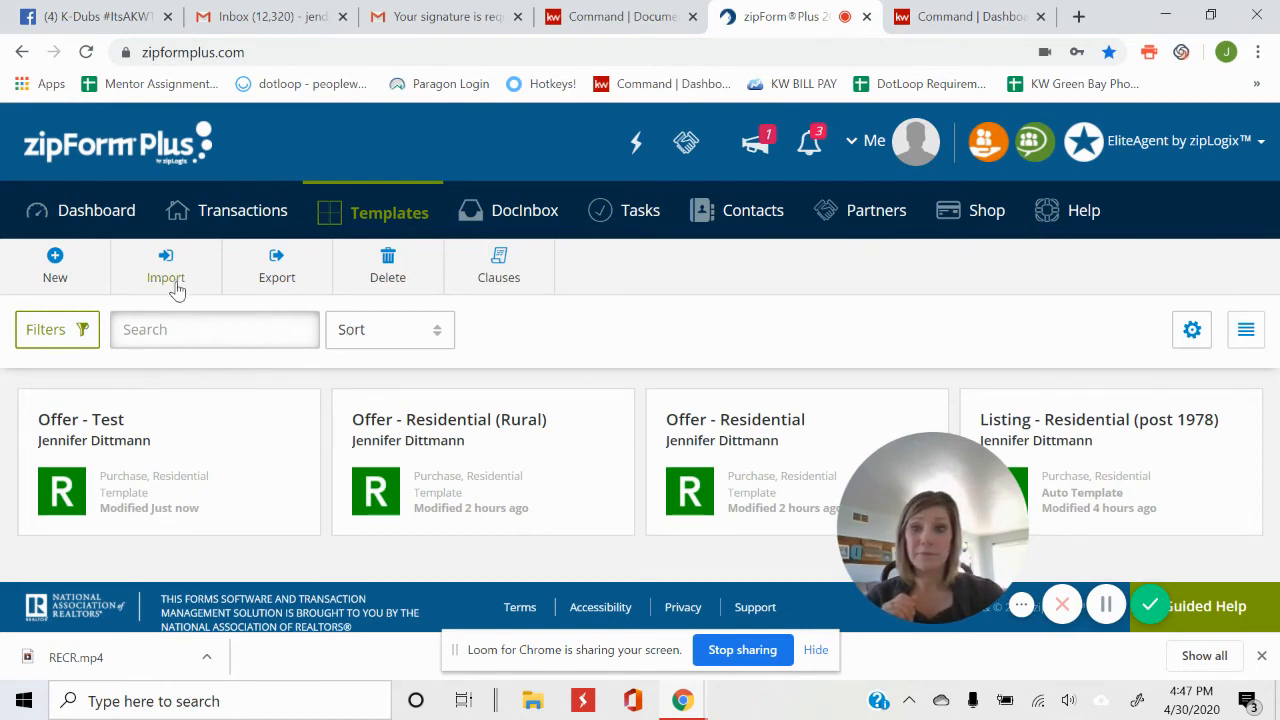
# Start a new listing template named "Offer - Residential (Pre-1978)".
pyautogui.click(55, 265)
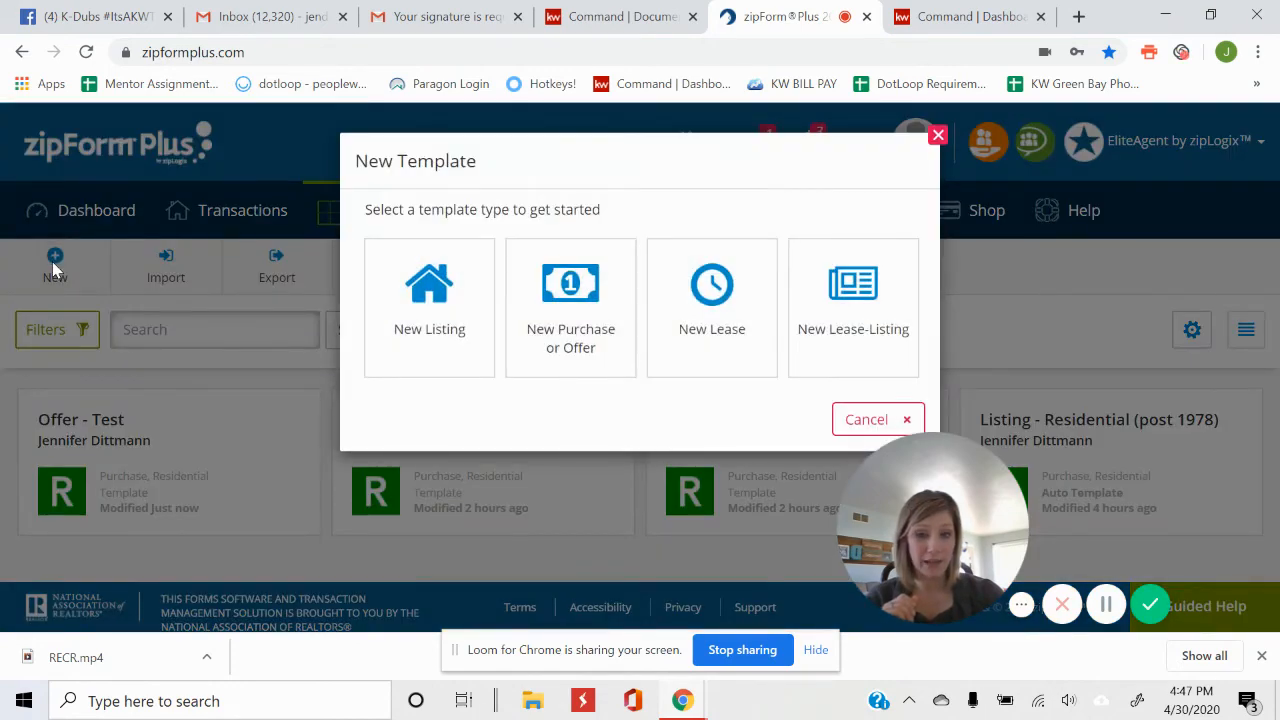
pyautogui.click(437, 312)
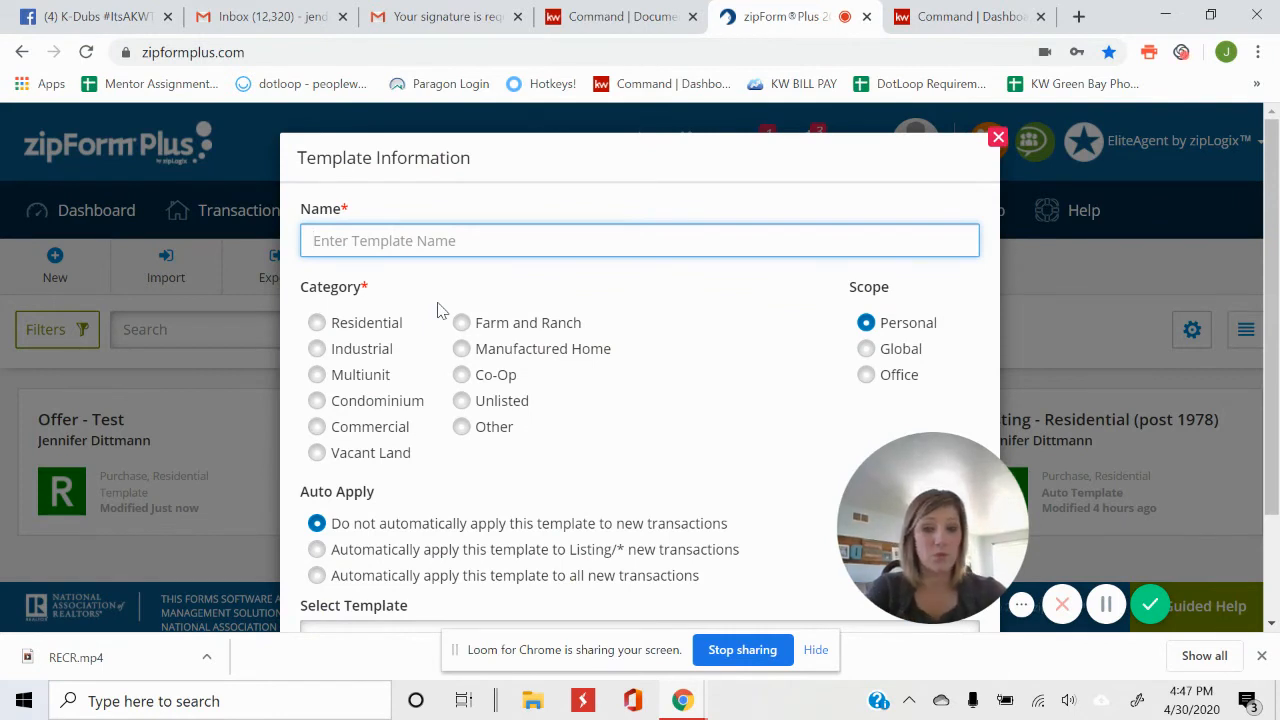
pyautogui.write('Offer - R')
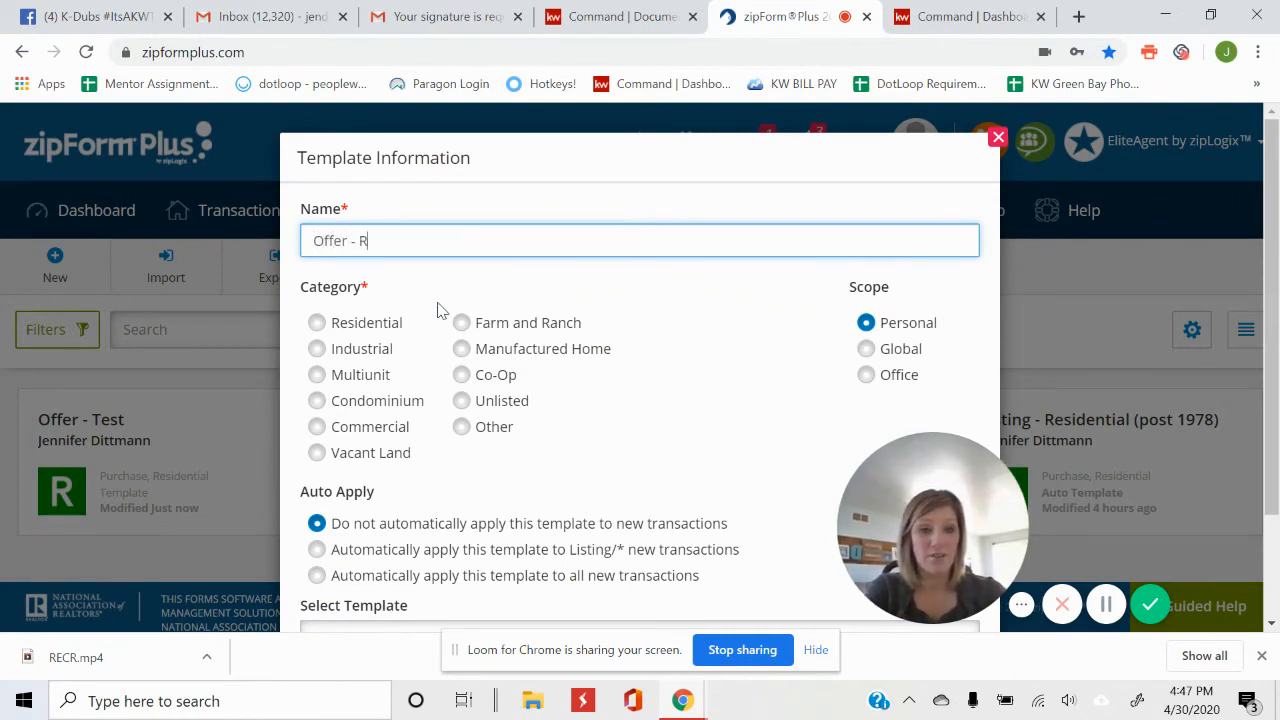
pyautogui.write('esidential')
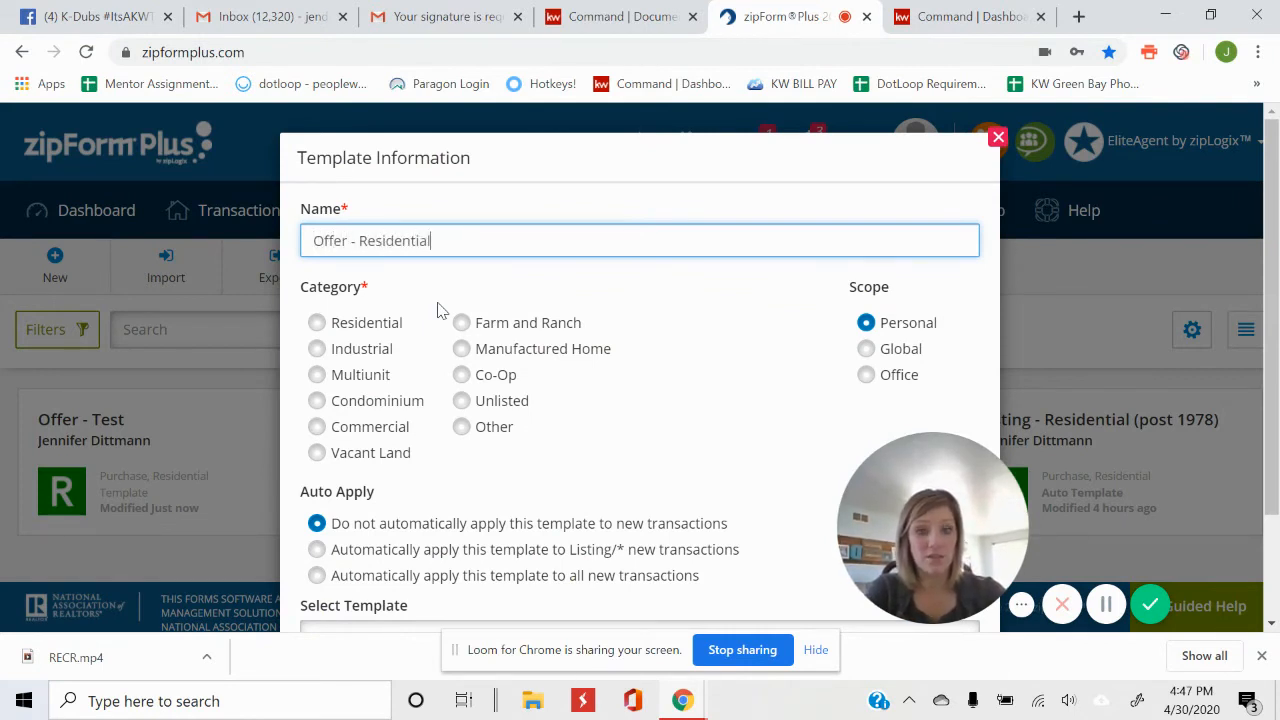
pyautogui.write(' (P')
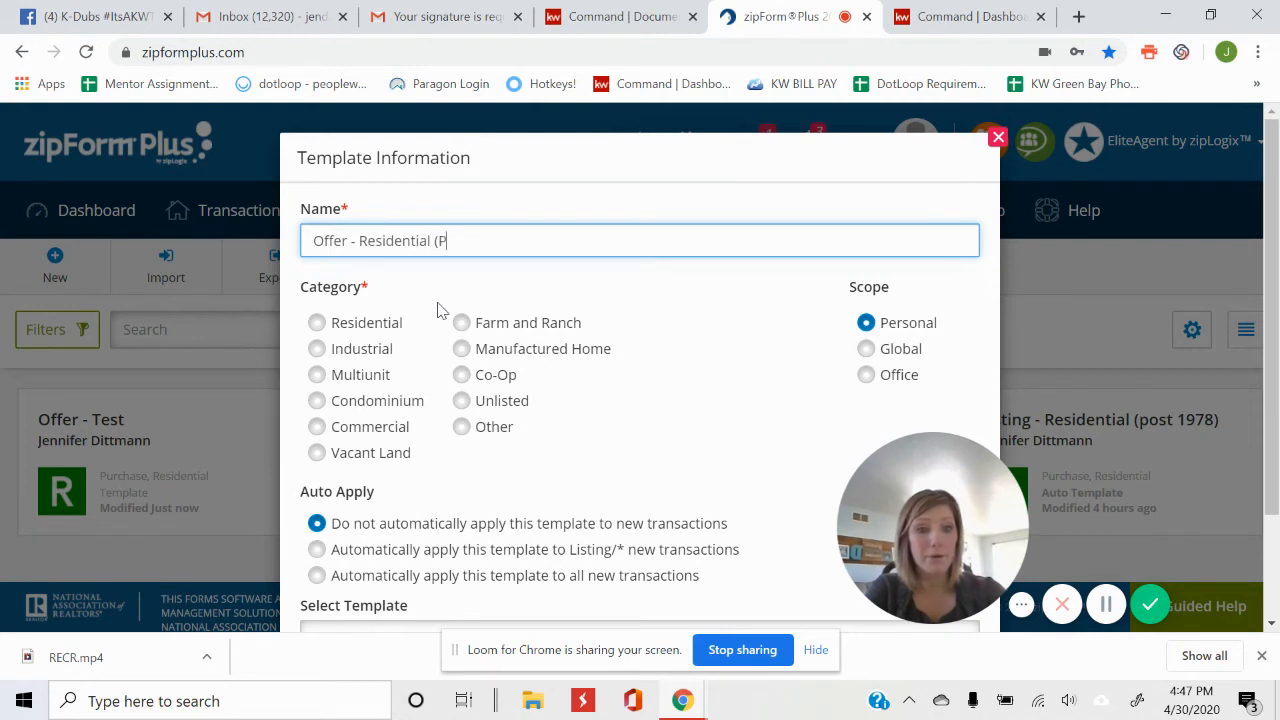
pyautogui.write('re-')
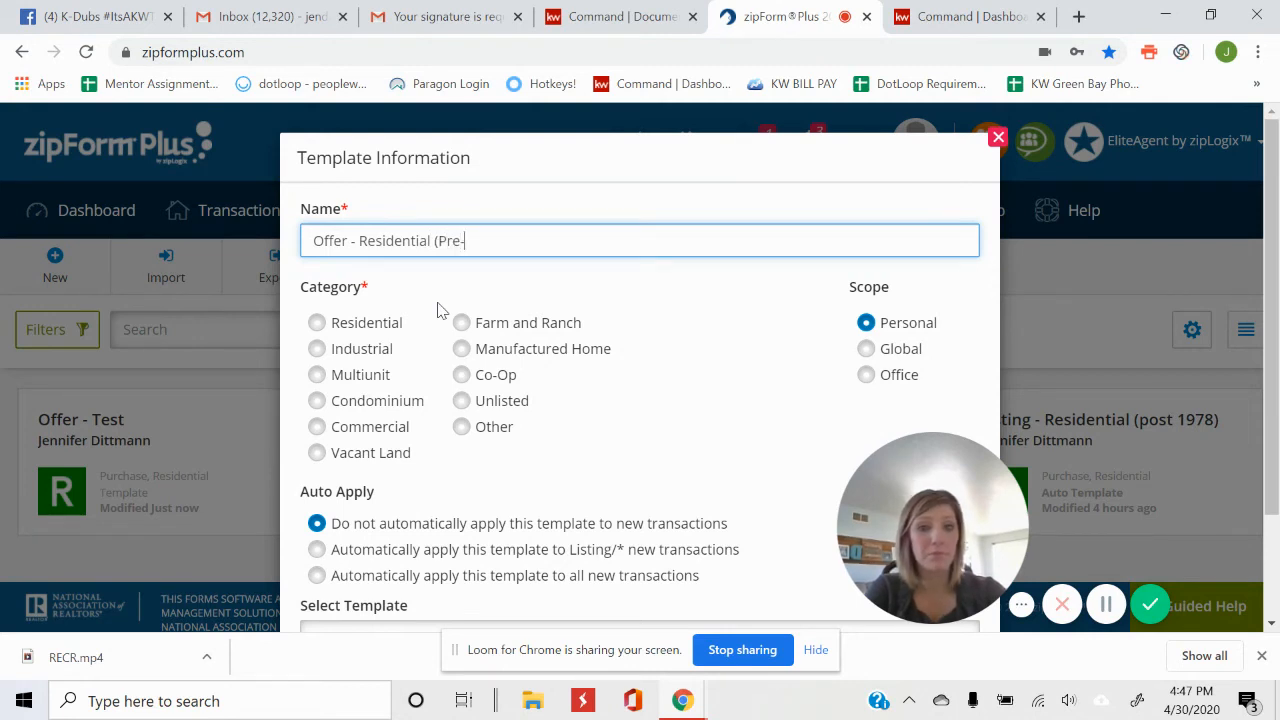
pyautogui.write('1978')
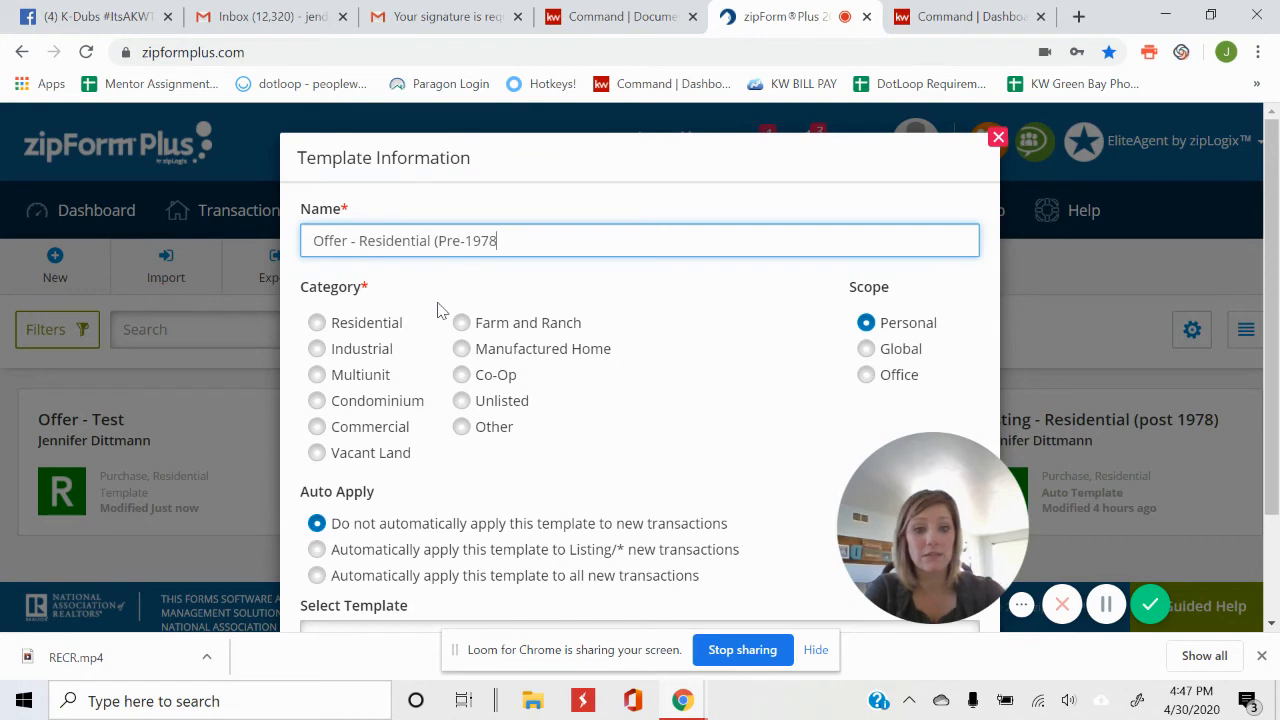
pyautogui.write(')')
# Set the template's category to Residential, base it on Personal - Listing - Residential (post 1978), and save it.
pyautogui.scroll(-2, 437, 310)
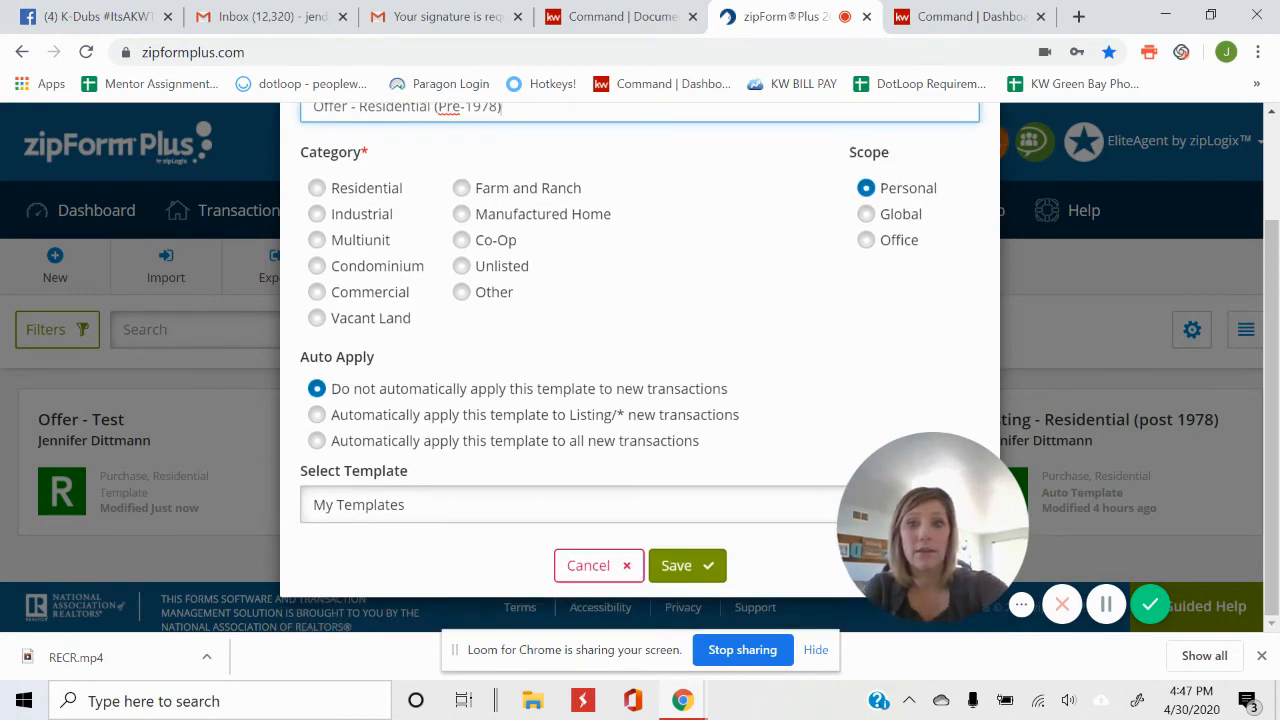
pyautogui.click(321, 190)
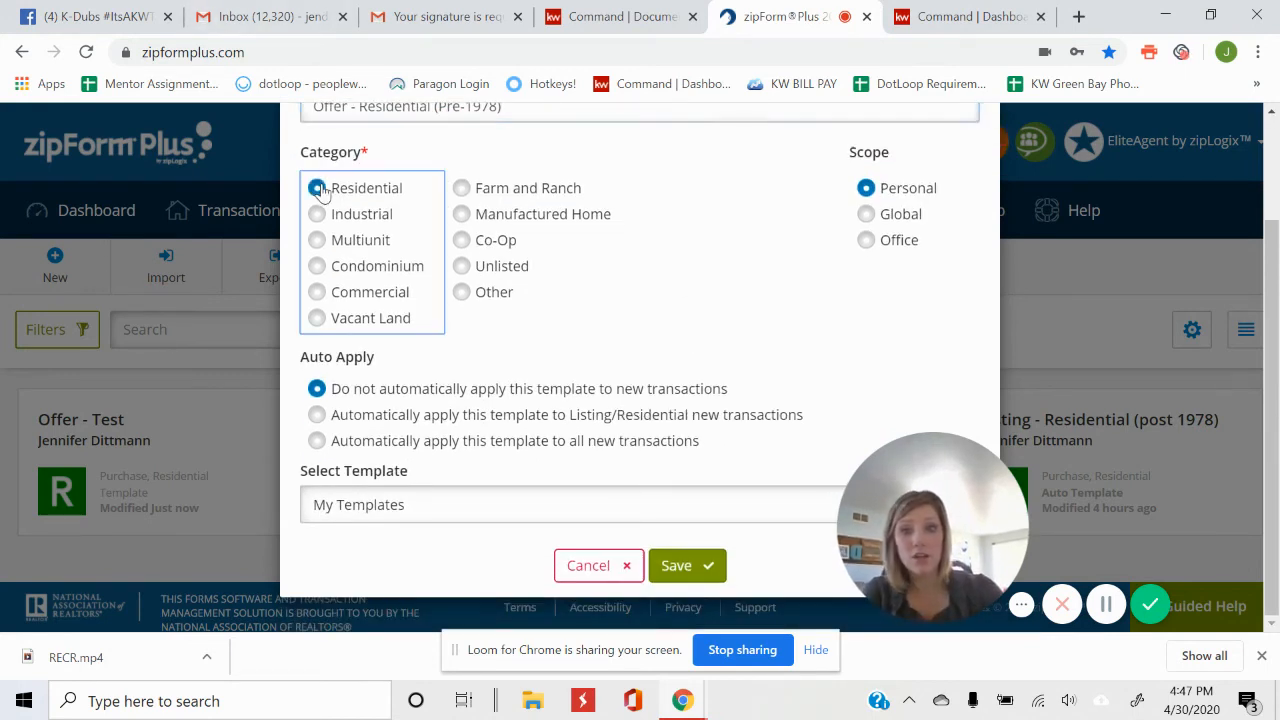
pyautogui.click(438, 505)
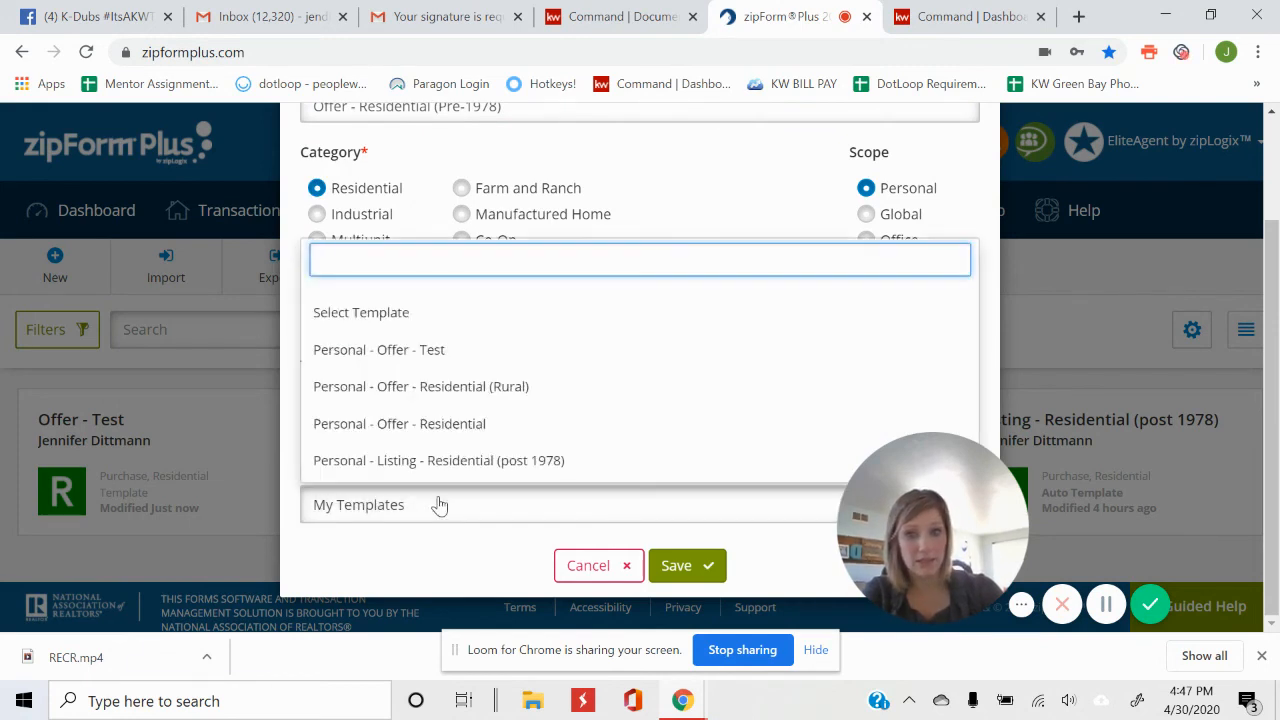
pyautogui.click(450, 460)
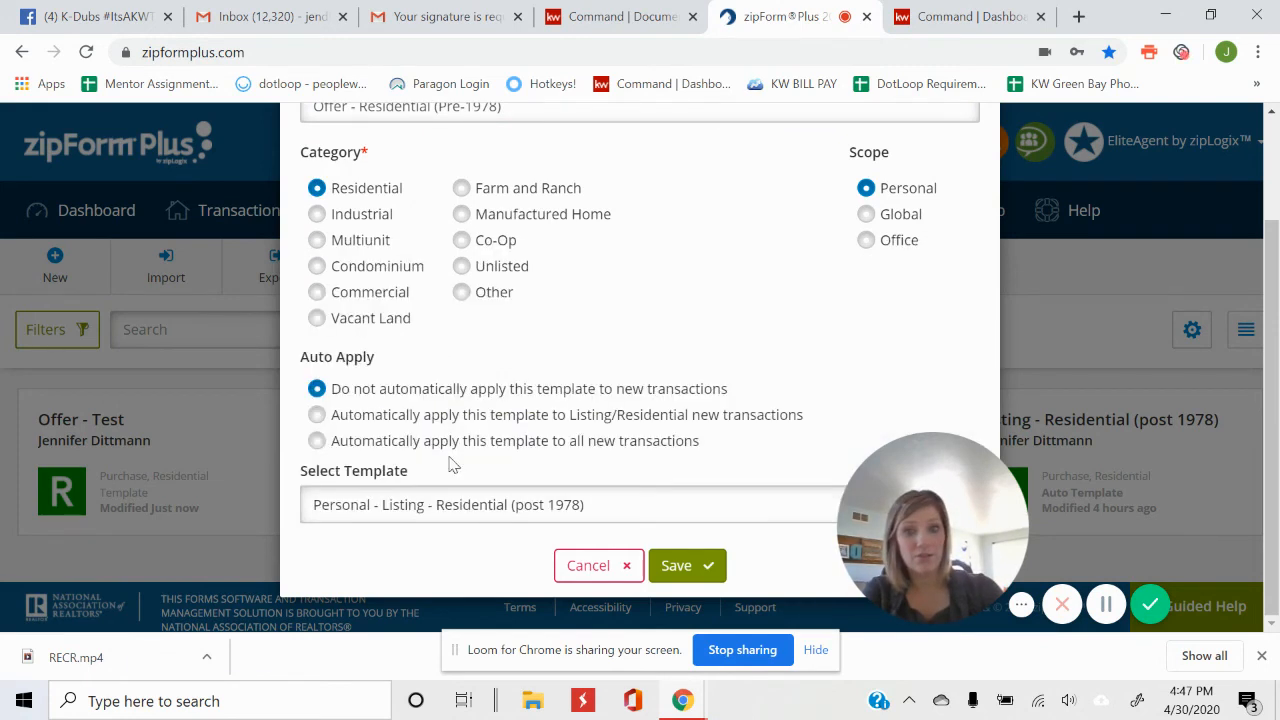
pyautogui.click(700, 570)
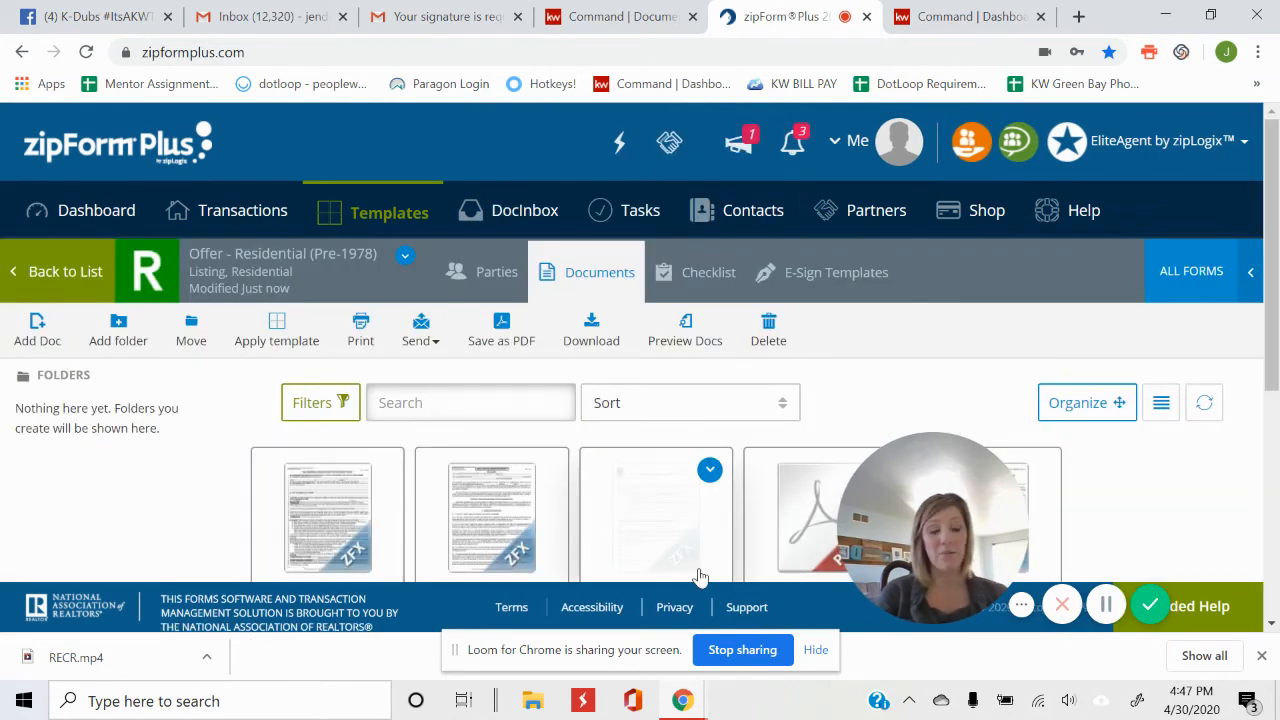
# Examine the new template's documents and the options available for the Real Estate Condition Report, including deletion.
pyautogui.scroll(-2, 700, 578)
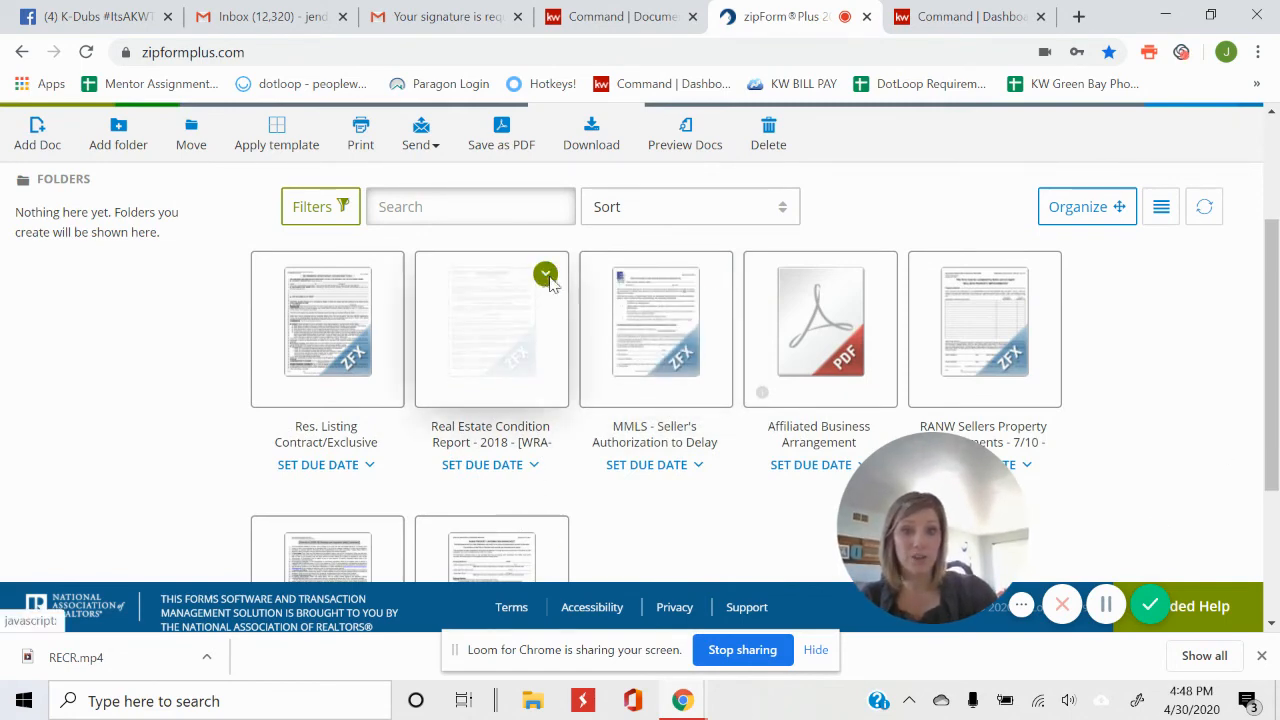
pyautogui.click(547, 275)
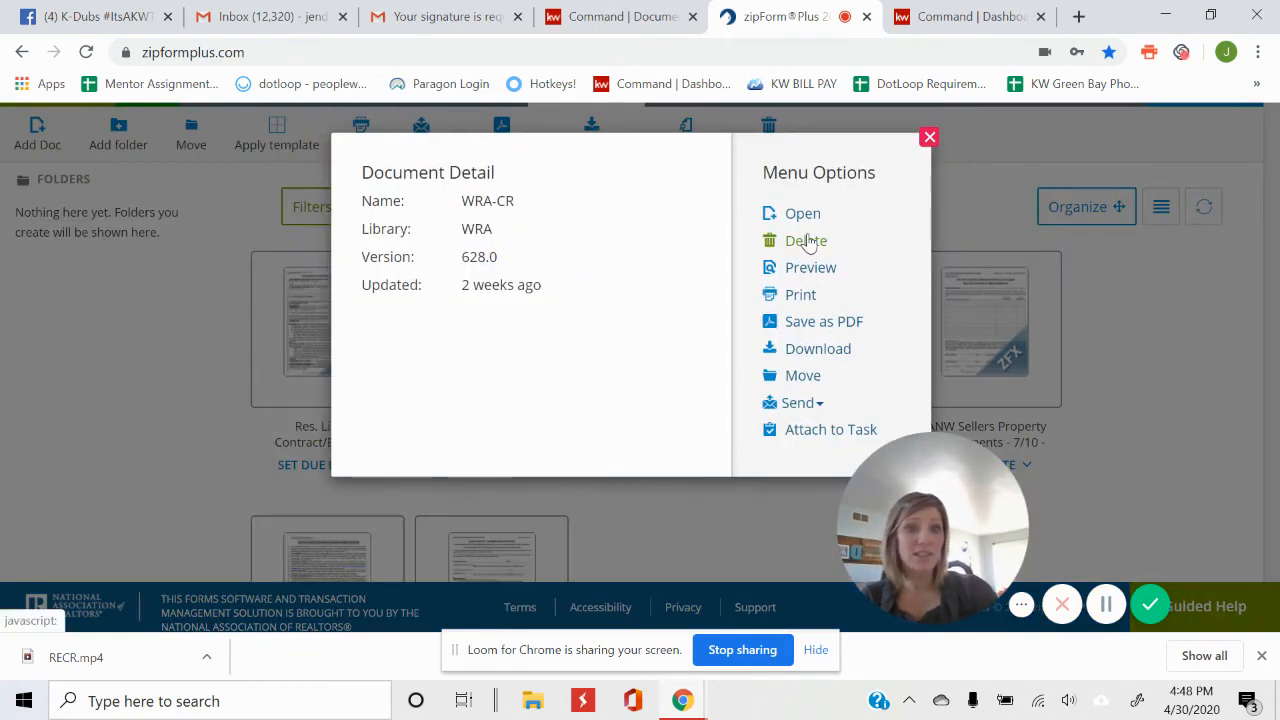
pyautogui.rightClick(929, 137)
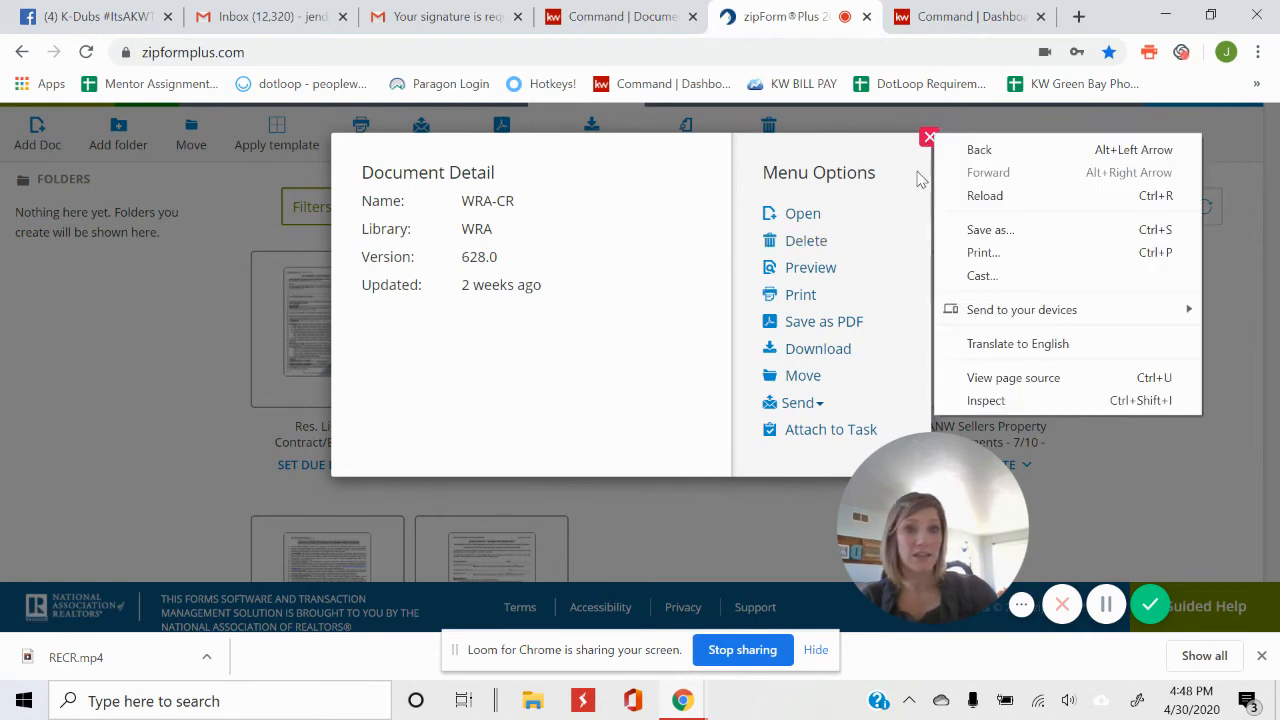
pyautogui.click(929, 137)
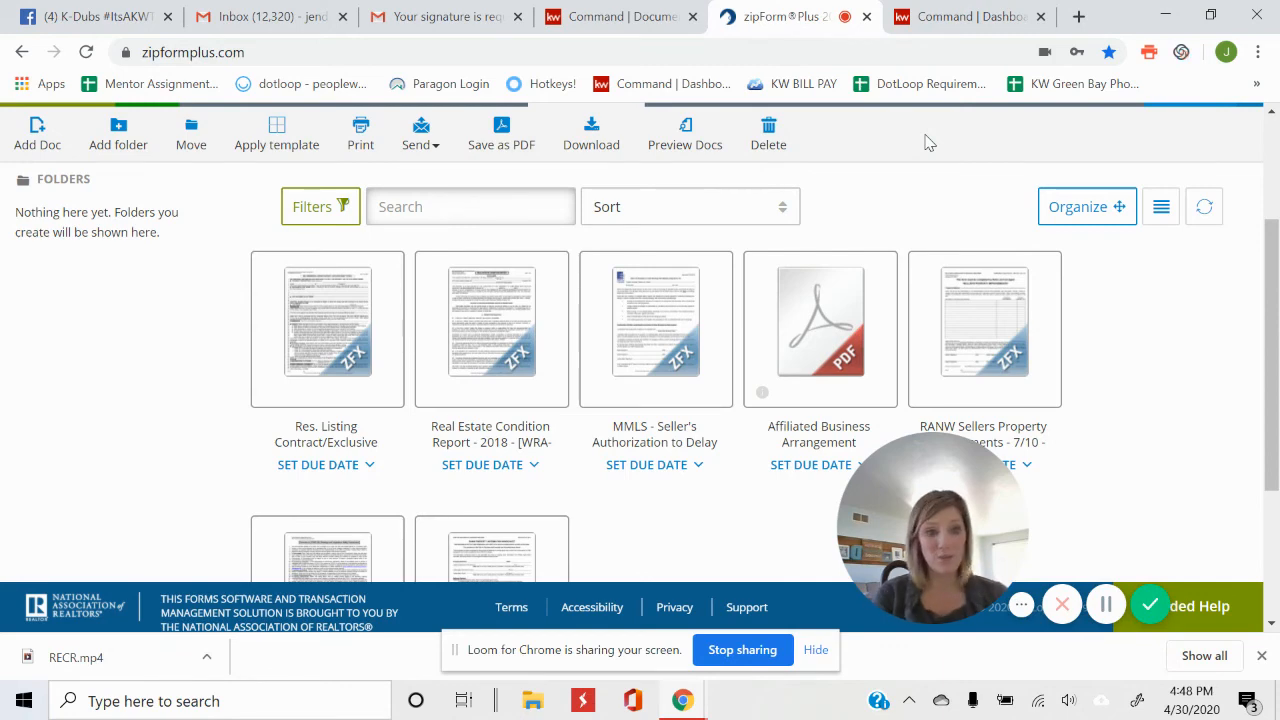
pyautogui.scroll(1, 925, 143)
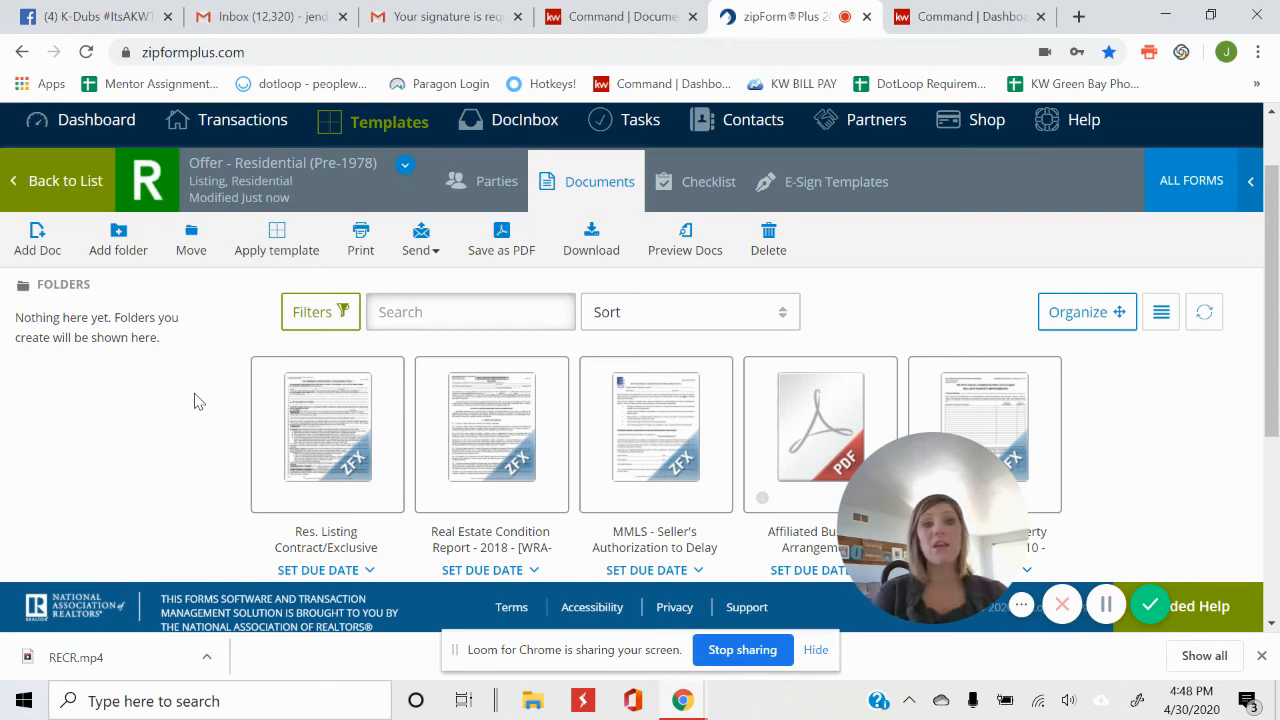
# Open the Real Estate Condition Report in the form editor and look through its owner, environmental, well and land use sections.
pyautogui.click(462, 443)
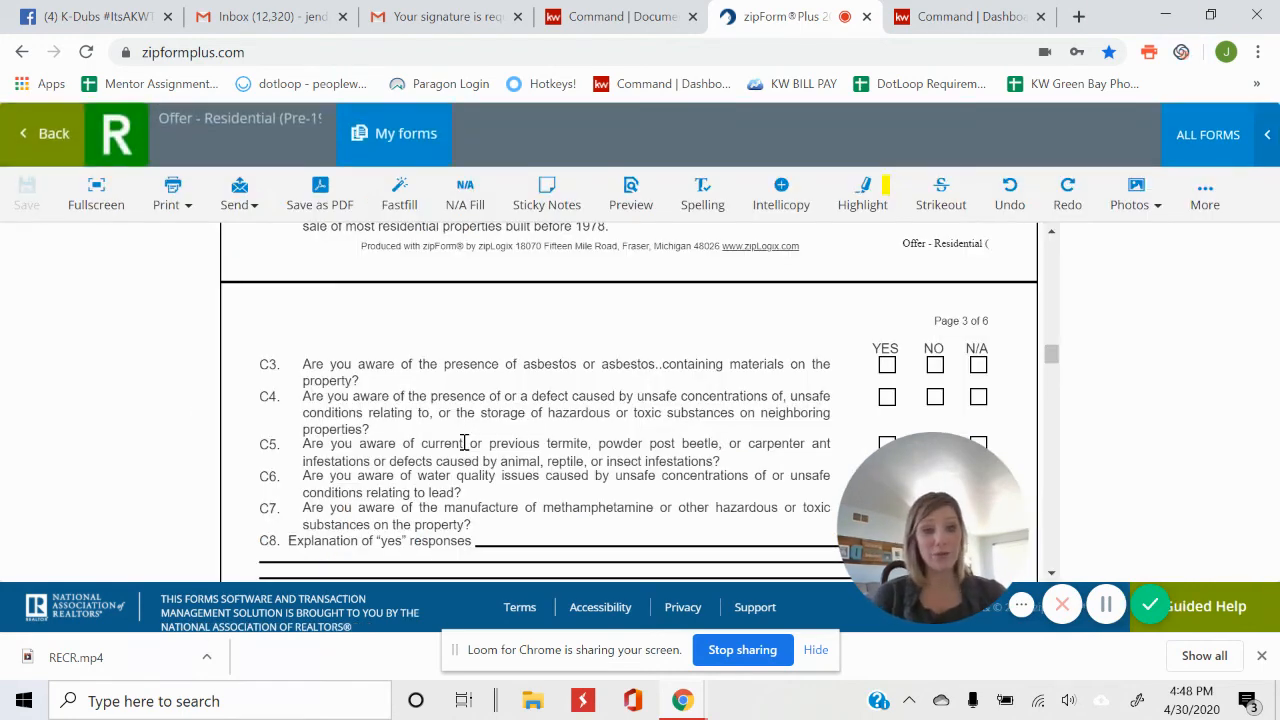
pyautogui.scroll(-4, 464, 443)
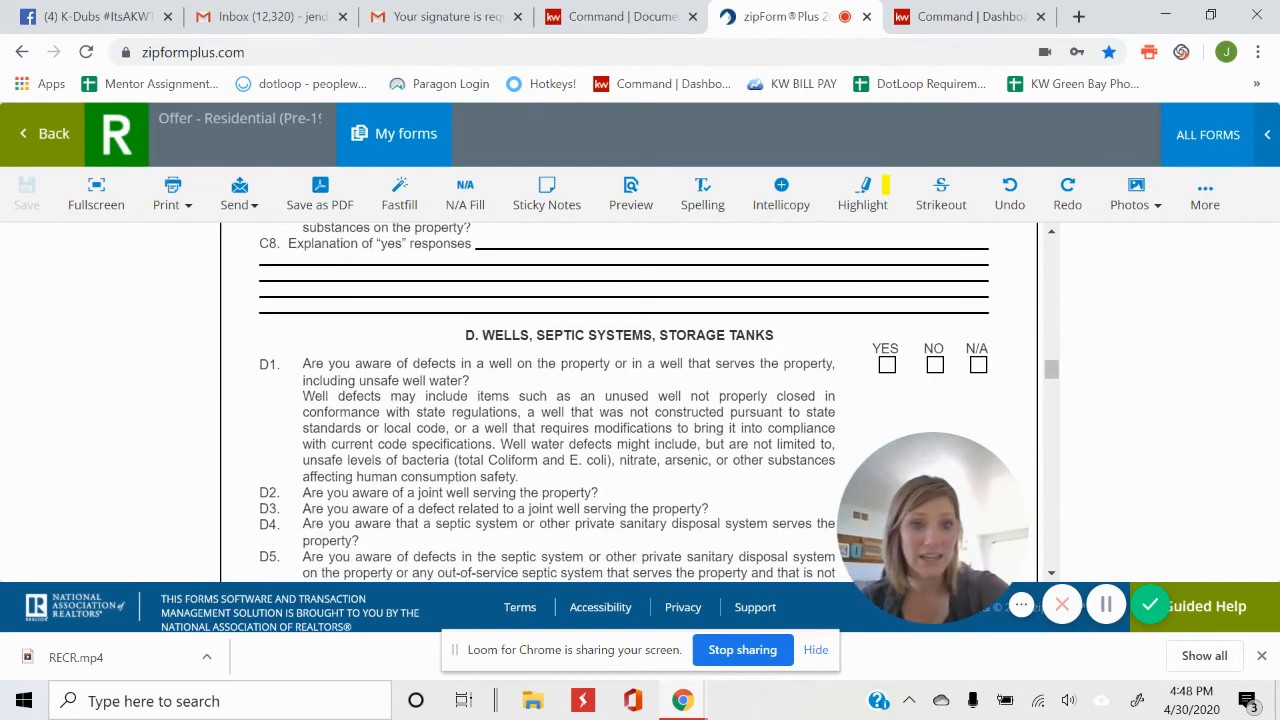
pyautogui.scroll(7, 464, 443)
pyautogui.scroll(10, 628, 403)
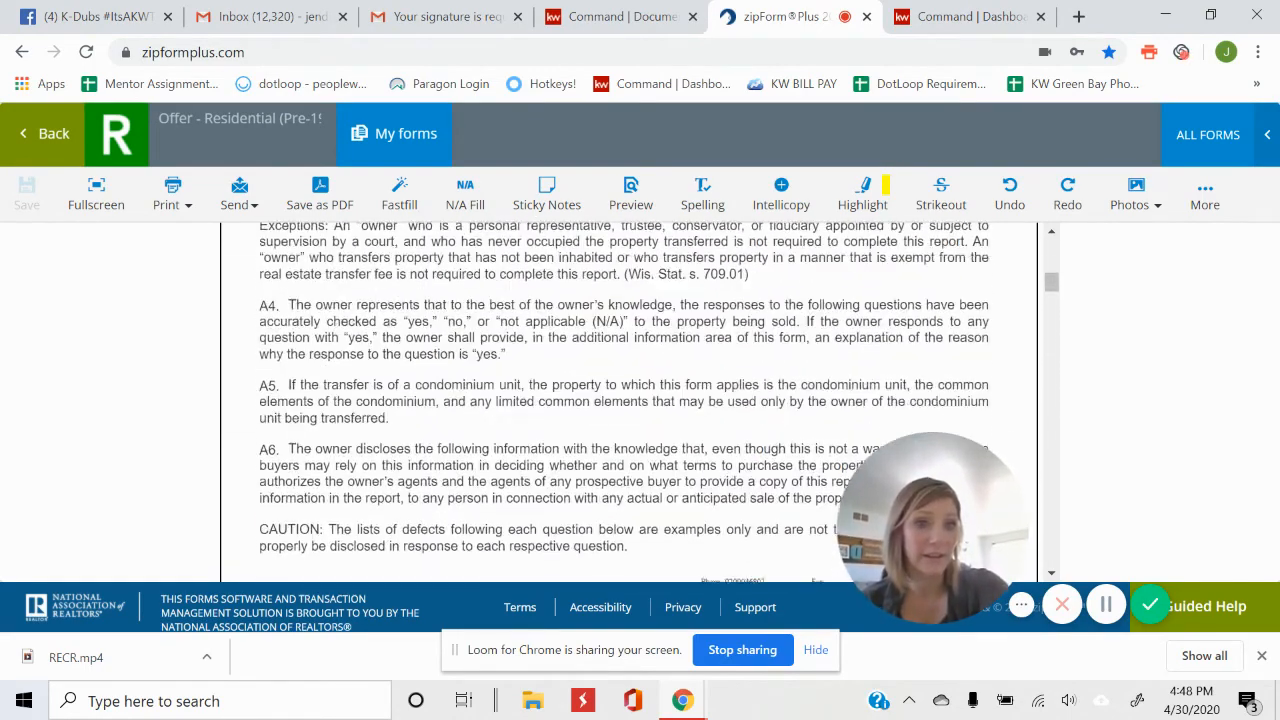
pyautogui.scroll(-5, 628, 403)
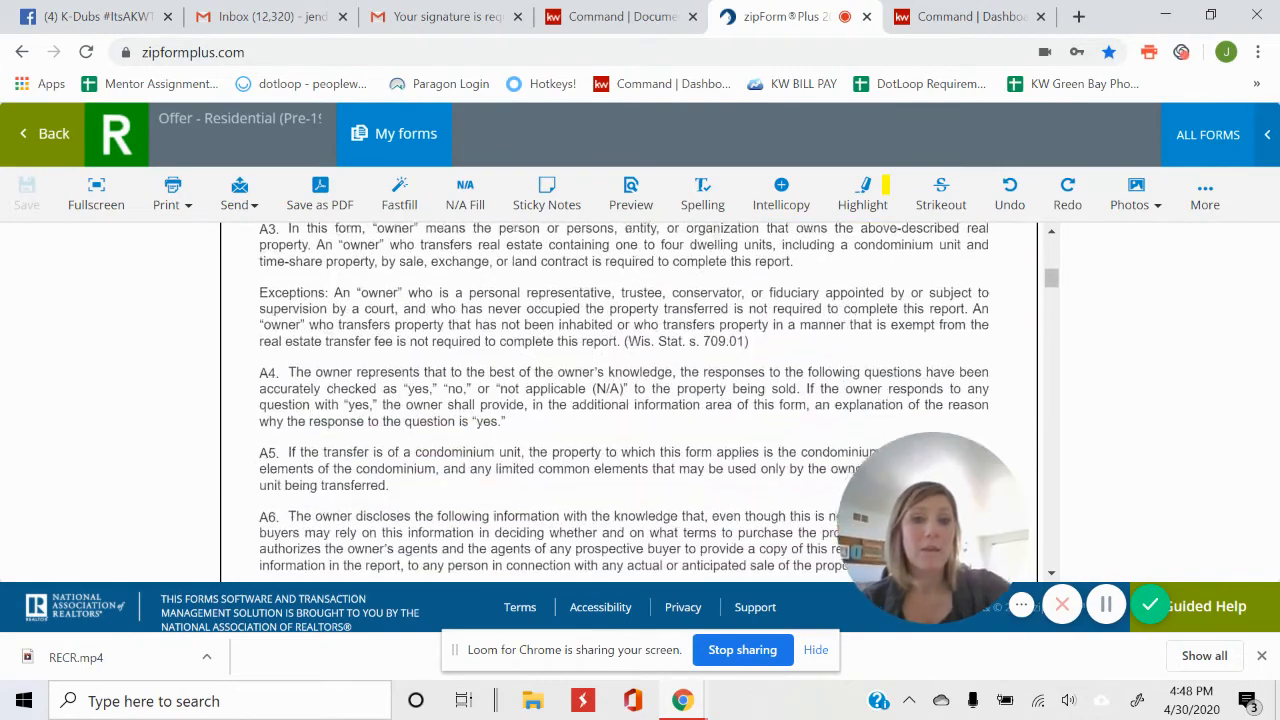
pyautogui.scroll(5, 628, 403)
pyautogui.scroll(-12, 628, 403)
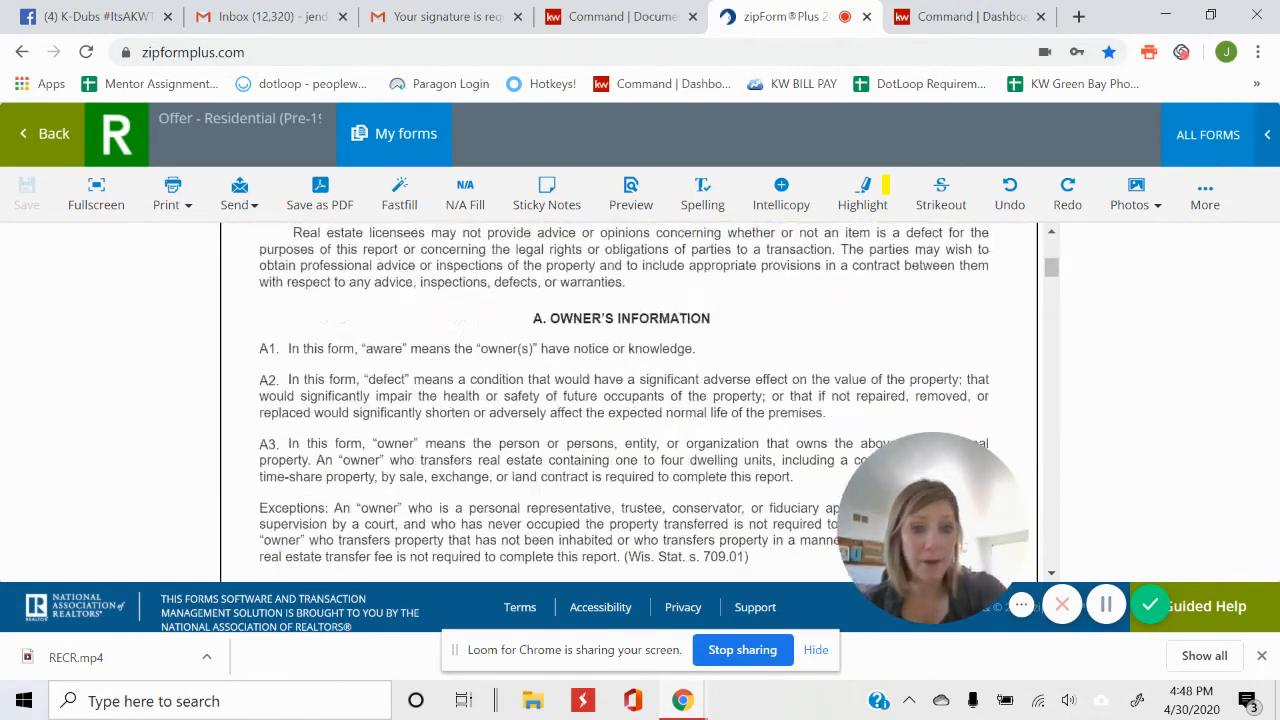
pyautogui.scroll(-14, 628, 403)
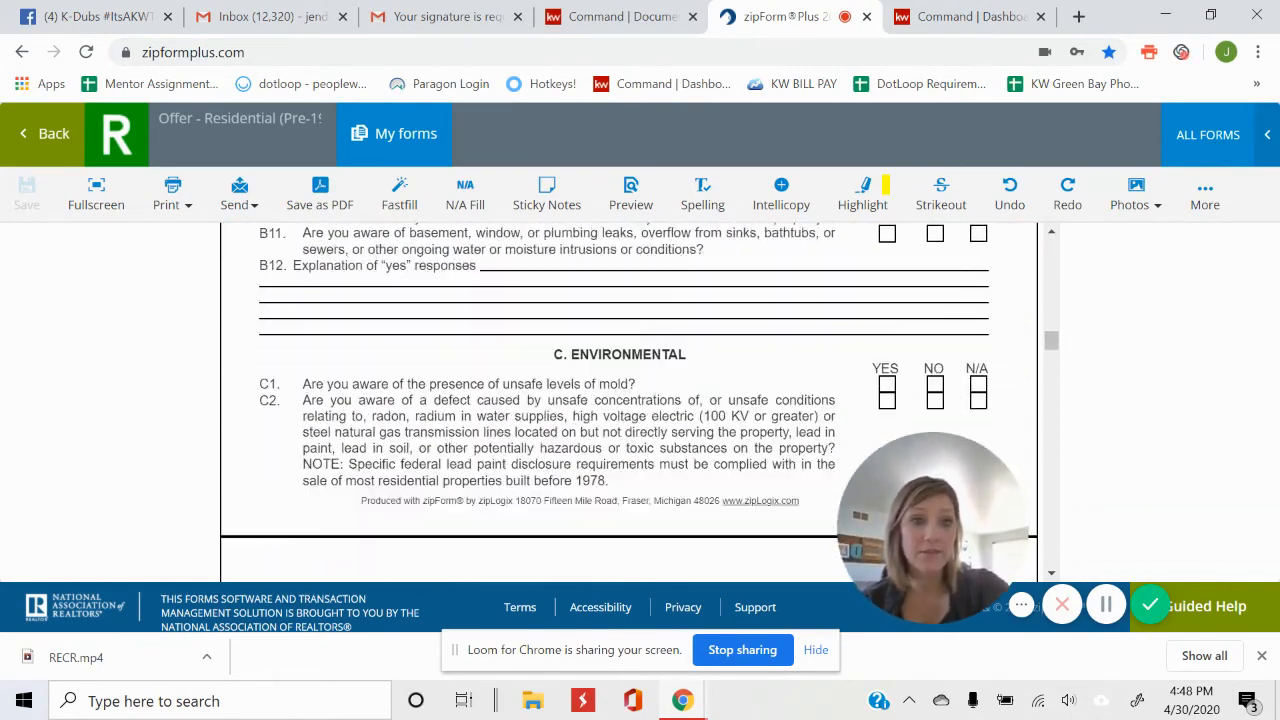
pyautogui.scroll(-4, 628, 403)
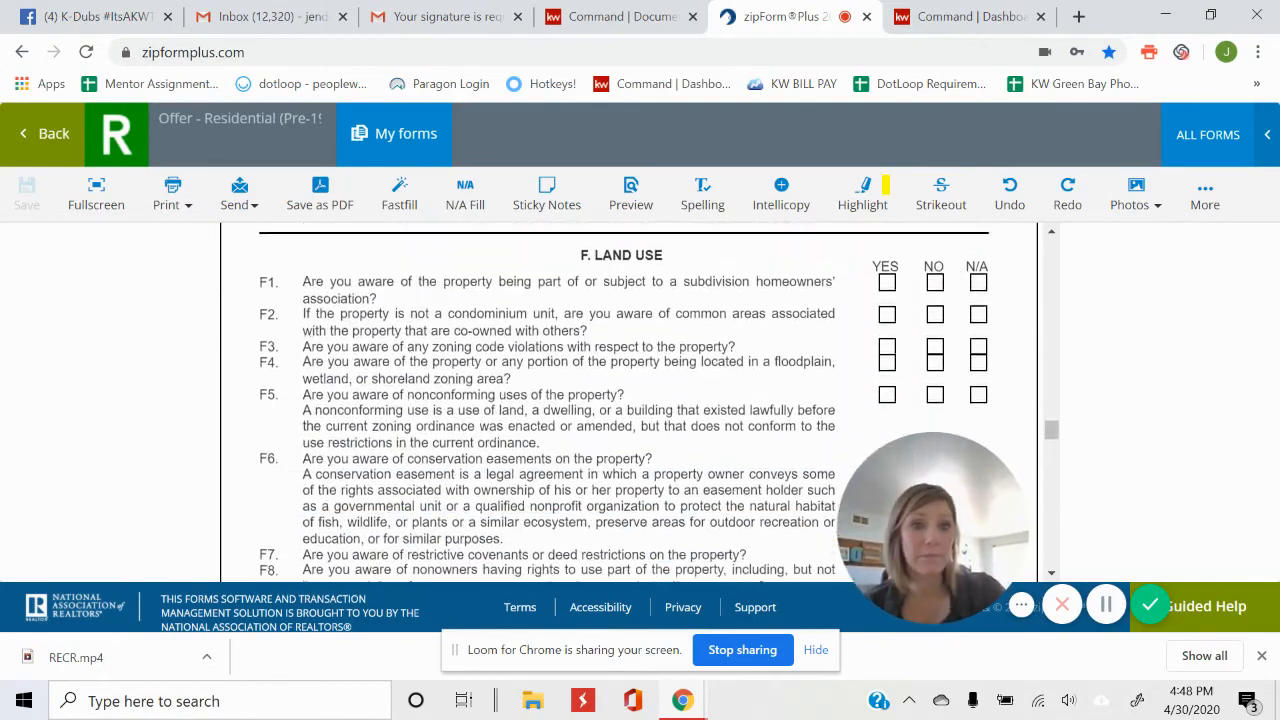
# Look through the report's remaining land use questions and the owner certification section, and return to the template's documents.
pyautogui.scroll(-15, 628, 403)
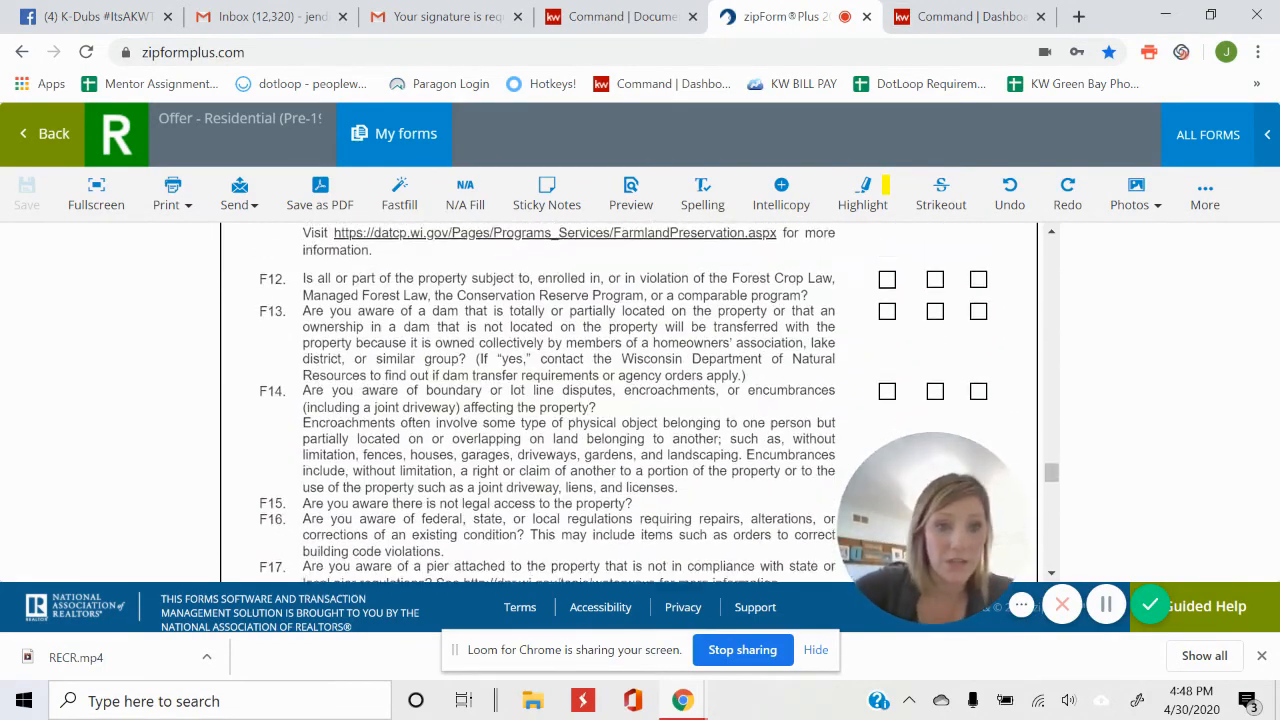
pyautogui.scroll(-2, 628, 403)
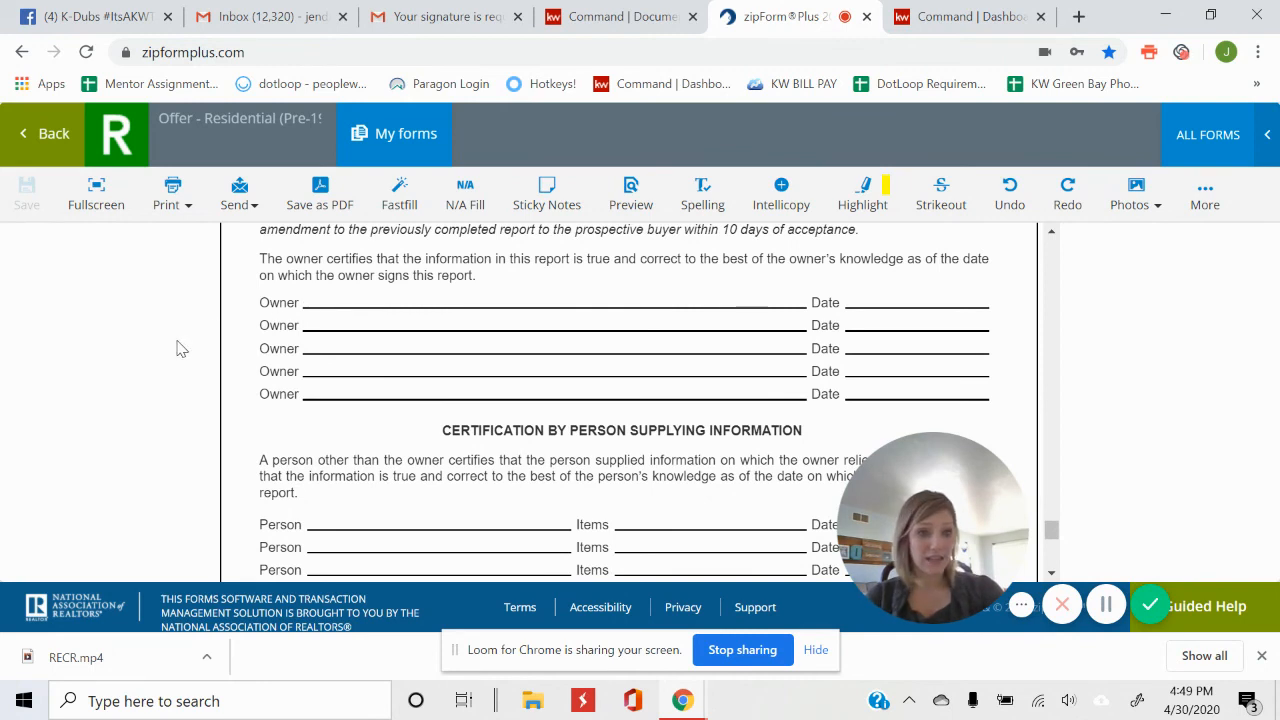
pyautogui.click(48, 131)
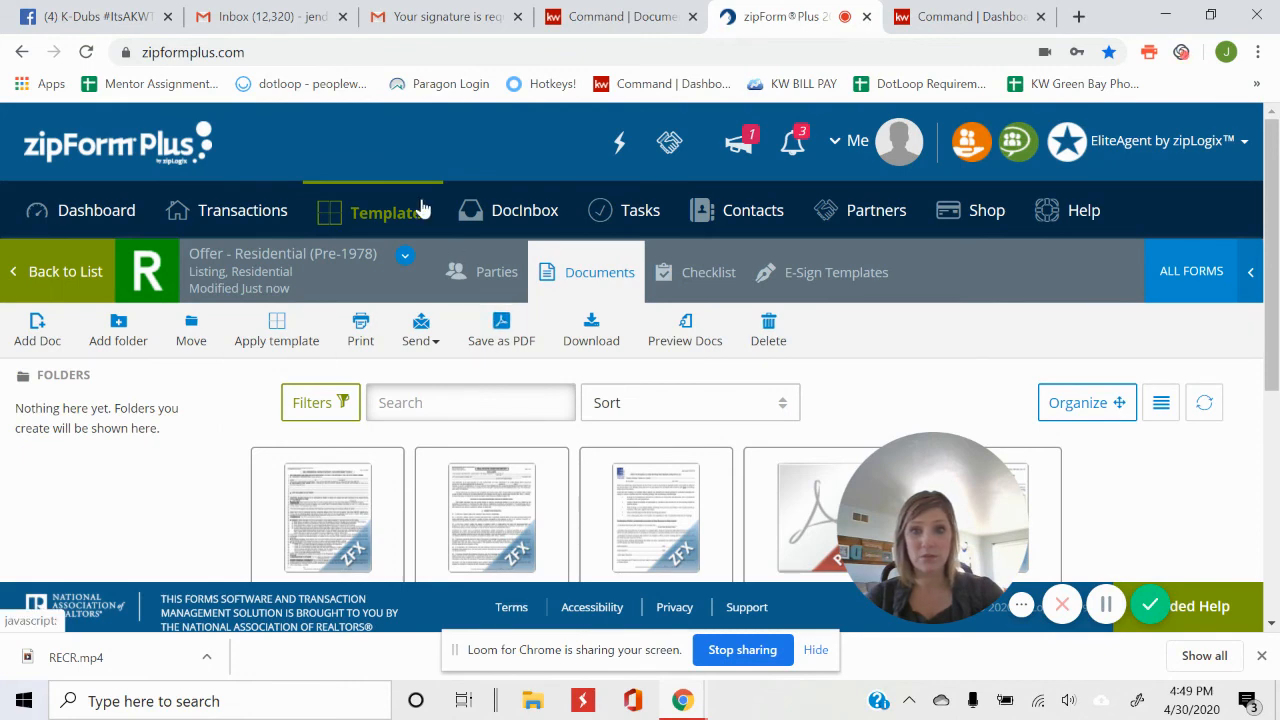
# Open the TEST transaction and display its documents.
pyautogui.click(236, 214)
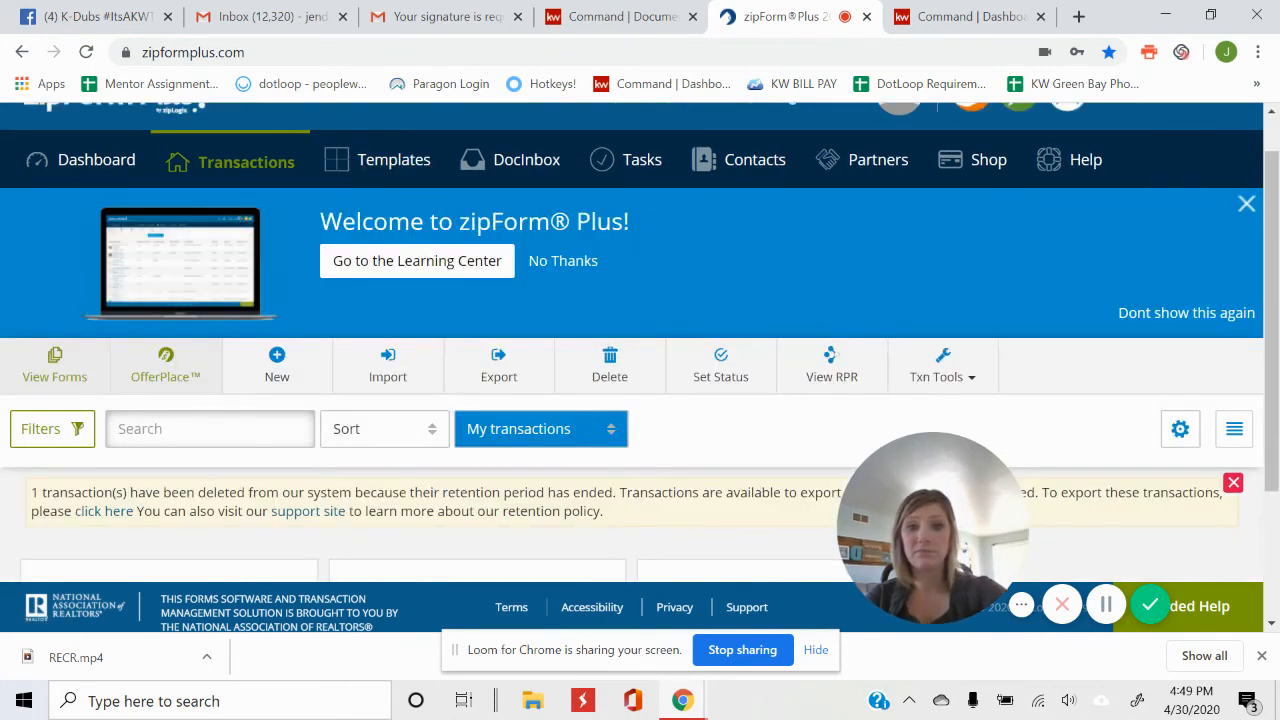
pyautogui.scroll(-2, 640, 350)
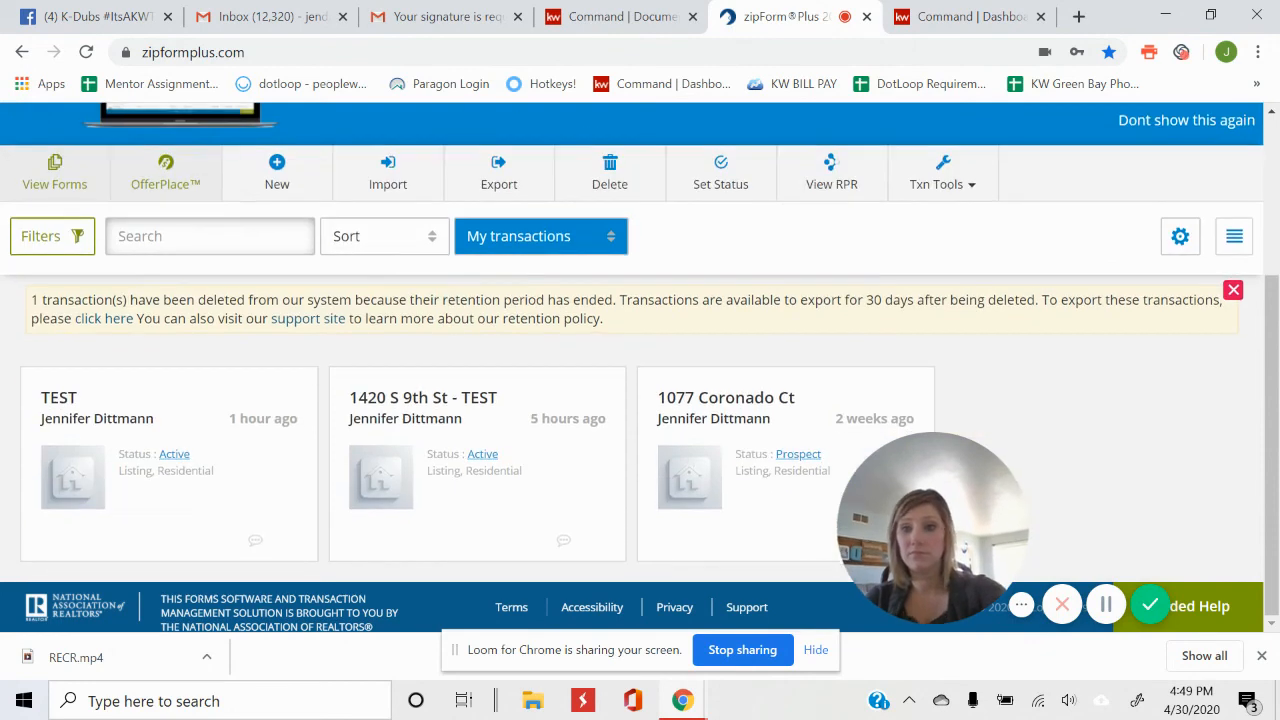
pyautogui.click(62, 402)
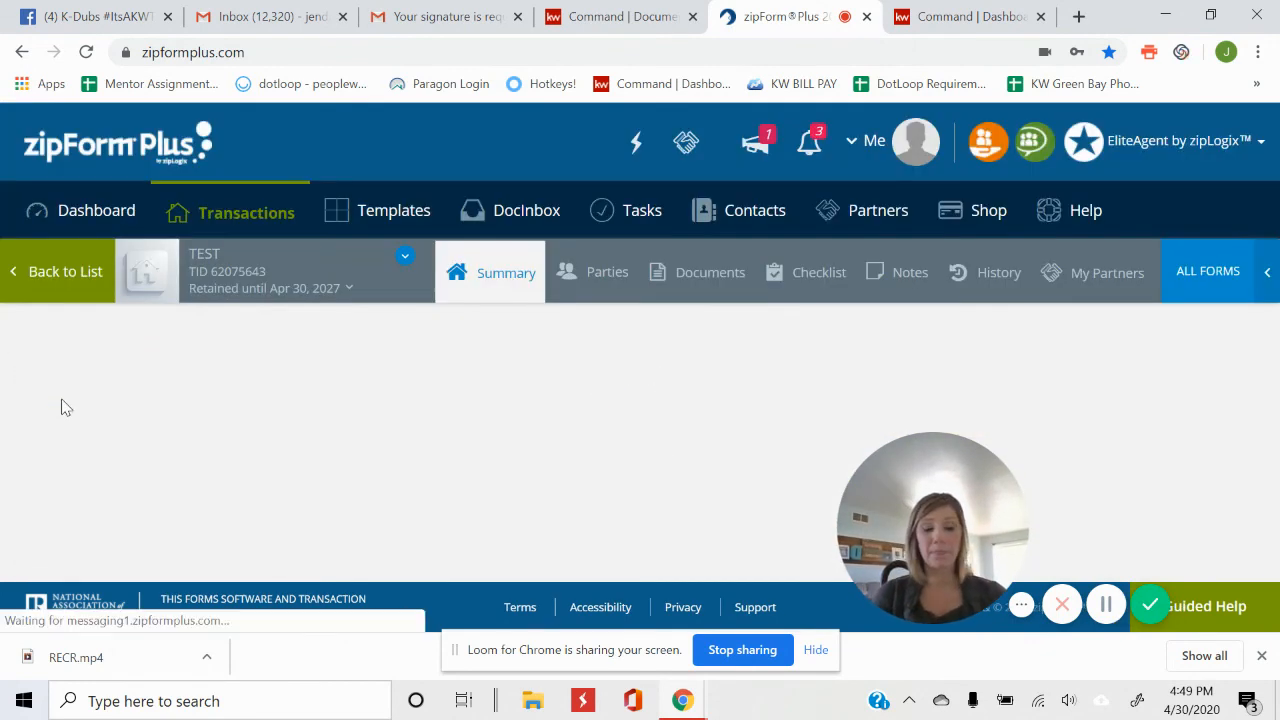
pyautogui.scroll(-3, 62, 399)
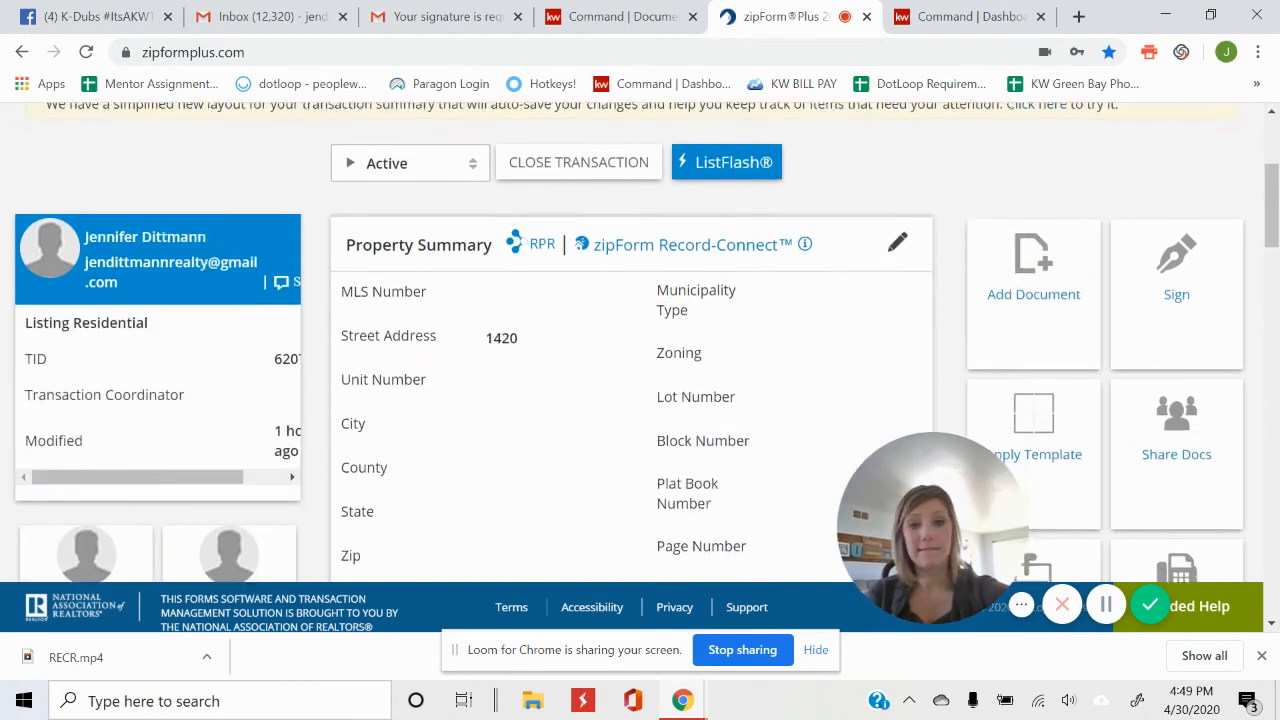
pyautogui.scroll(2, 640, 343)
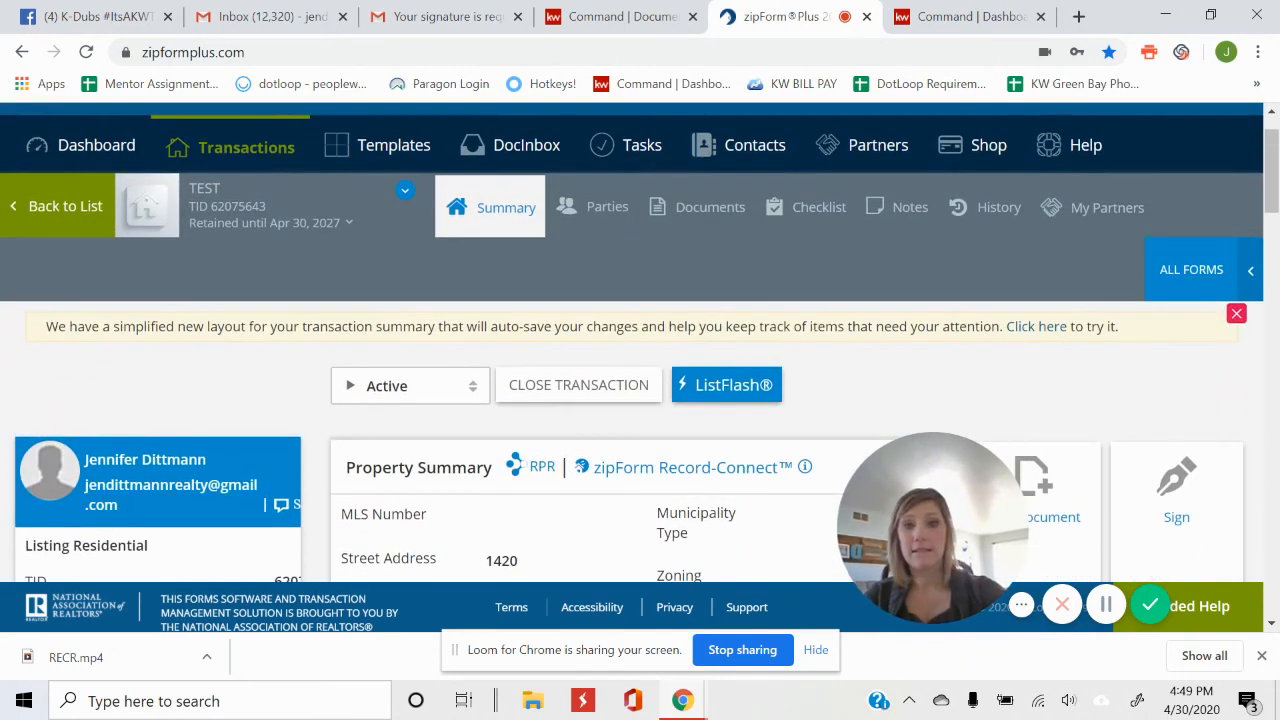
pyautogui.click(675, 228)
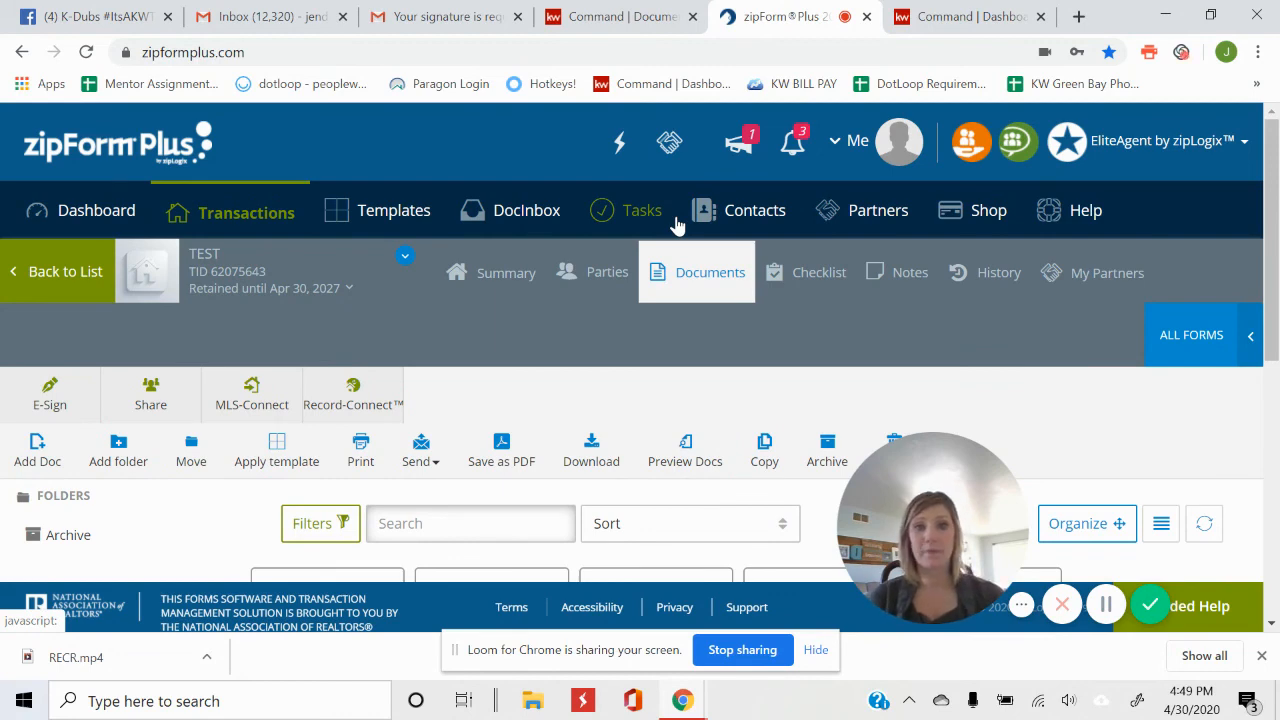
pyautogui.scroll(-5, 677, 226)
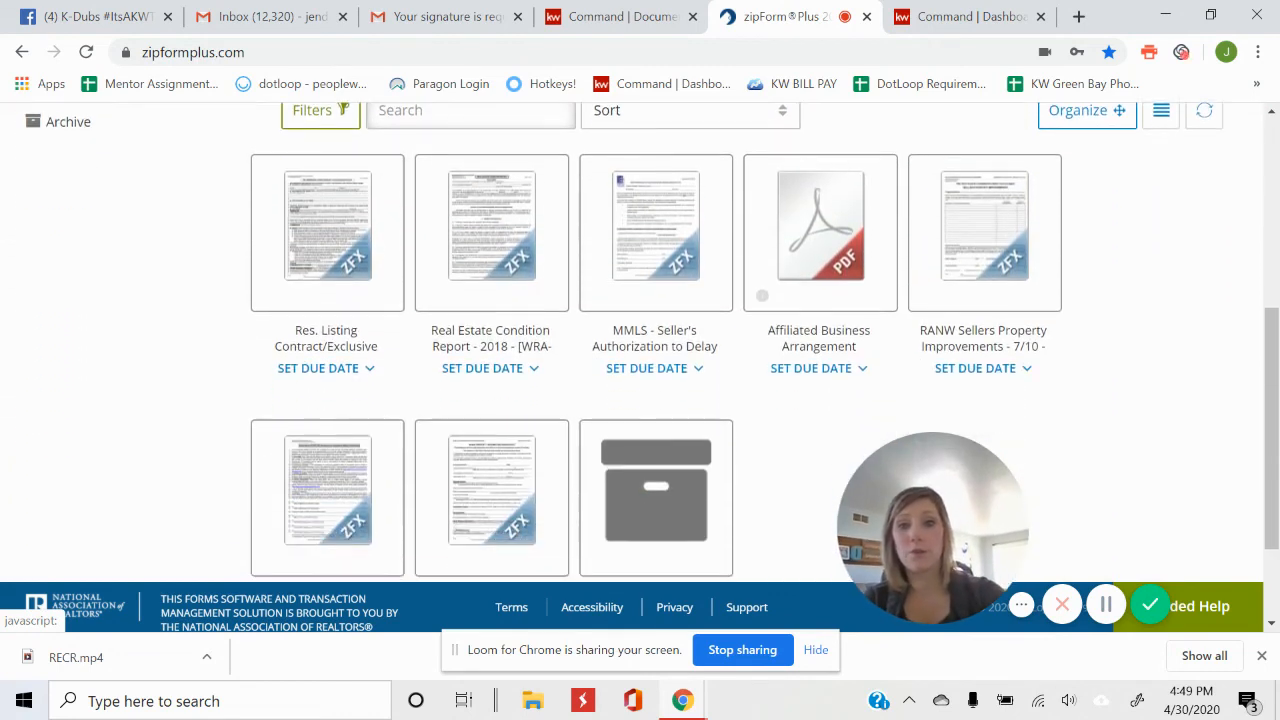
# Open the TEST transaction's Real Estate Condition Report, review its owner signature lines and land use questions, and return to the documents.
pyautogui.click(467, 243)
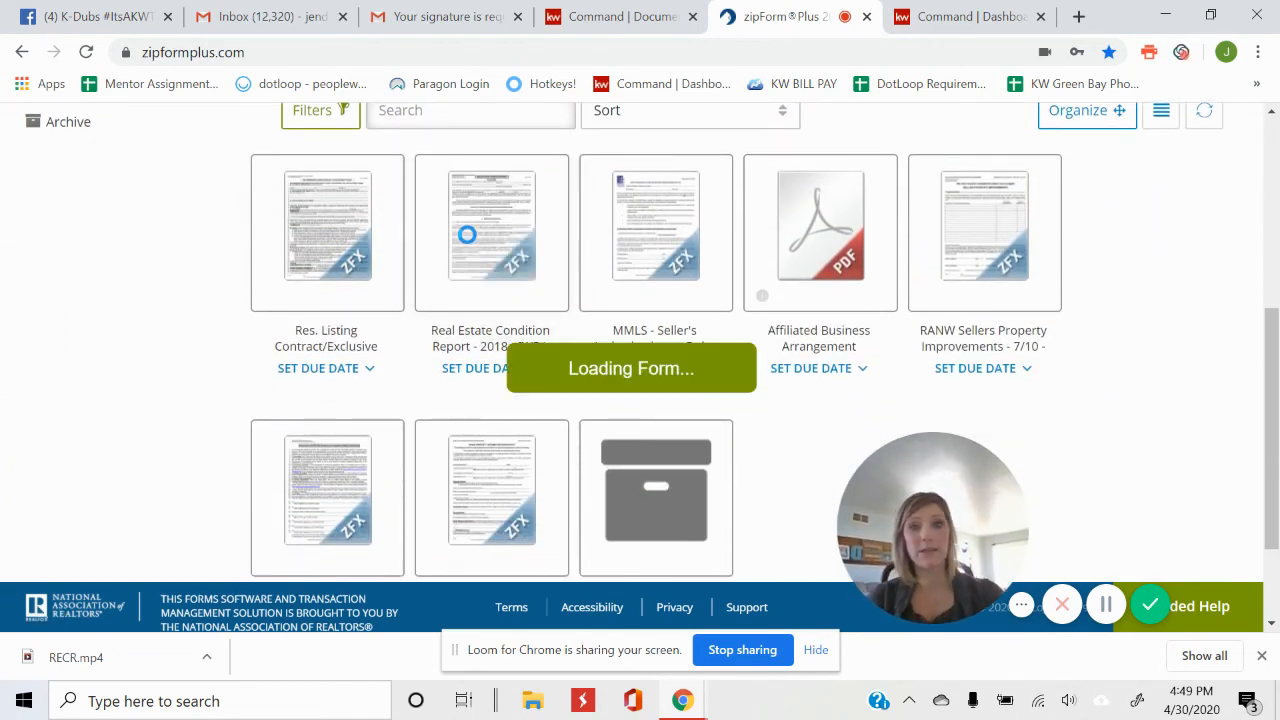
pyautogui.scroll(5, 469, 243)
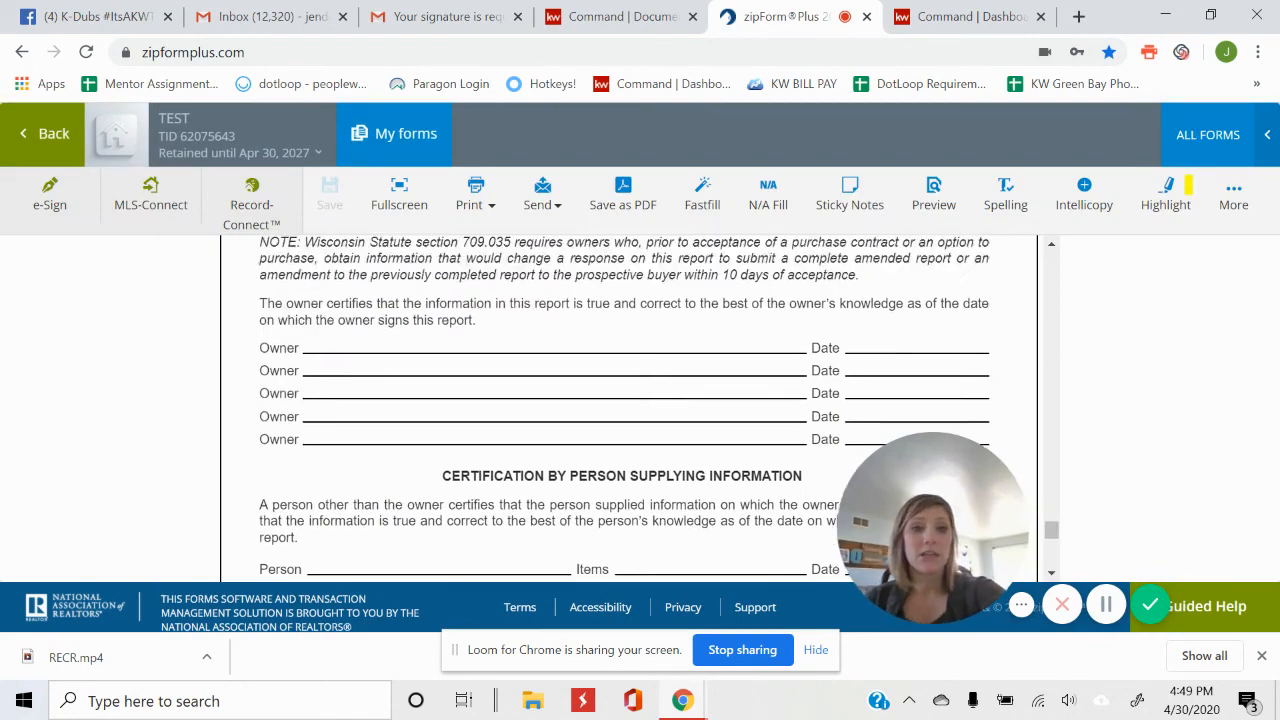
pyautogui.scroll(5, 640, 400)
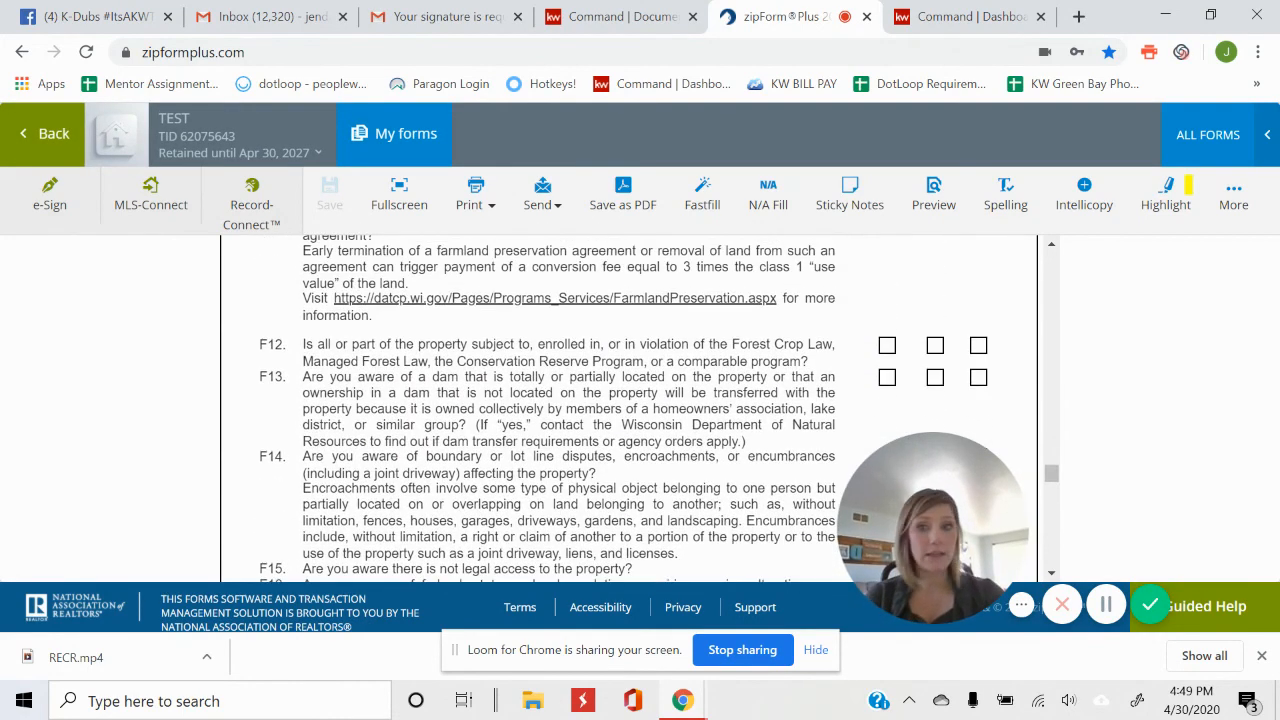
pyautogui.click(55, 131)
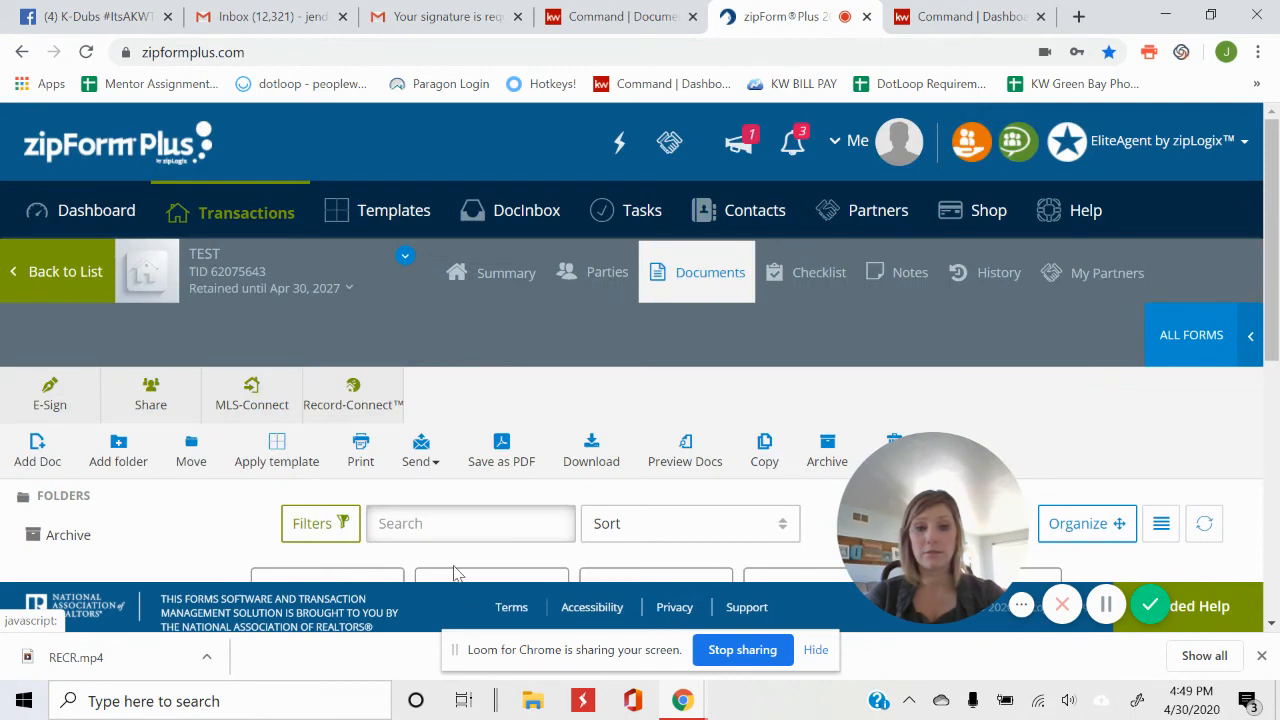
# Open the TEST transaction's E-Sign area and look over its existing signature packets.
pyautogui.scroll(-4, 455, 573)
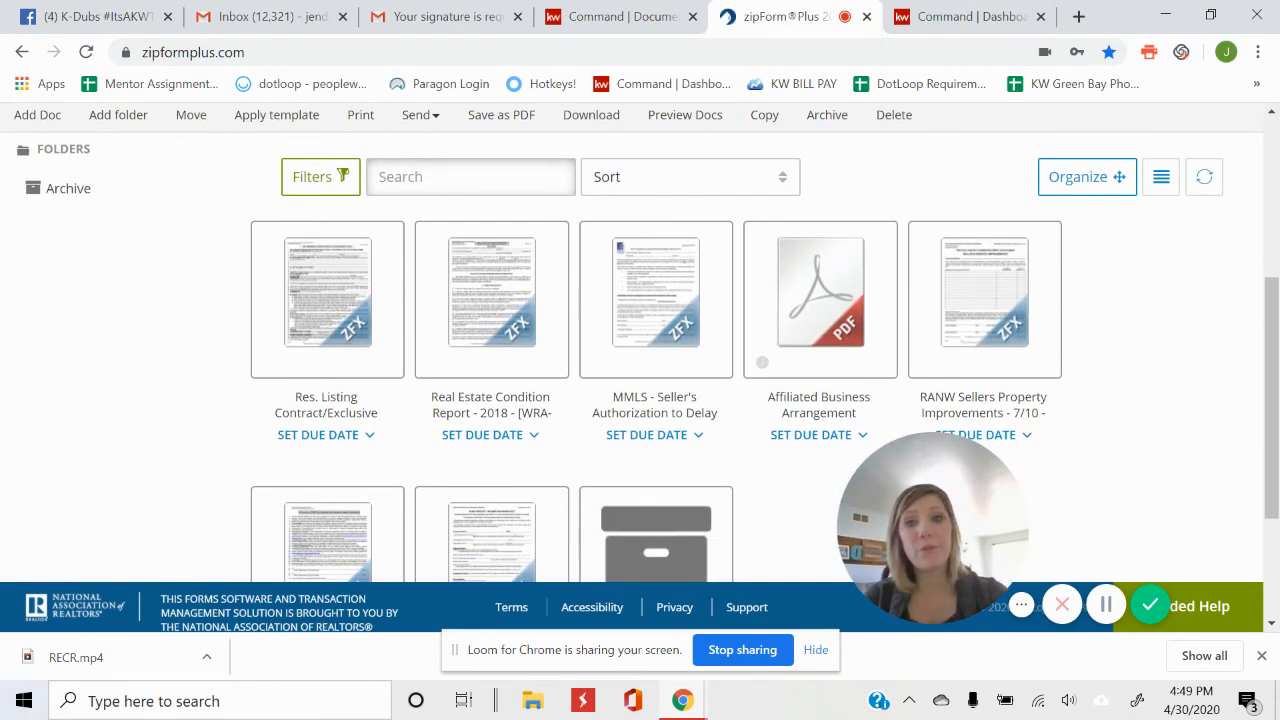
pyautogui.scroll(1, 97, 466)
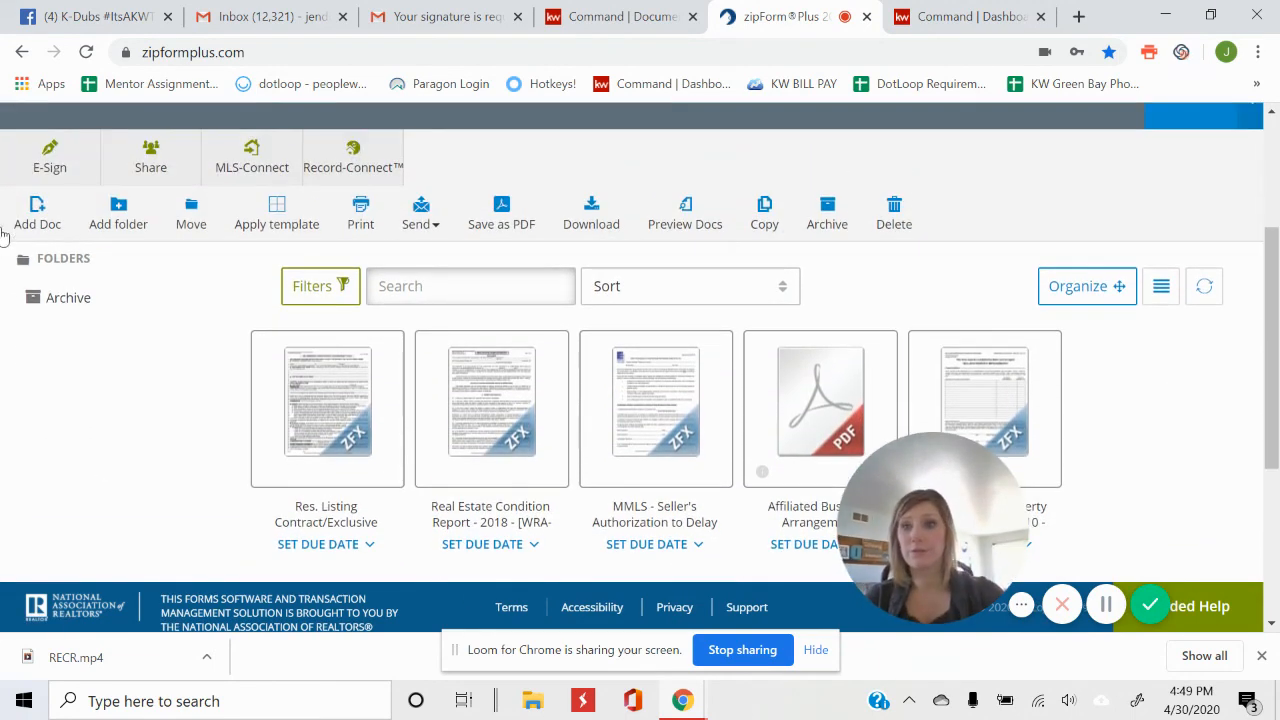
pyautogui.click(63, 178)
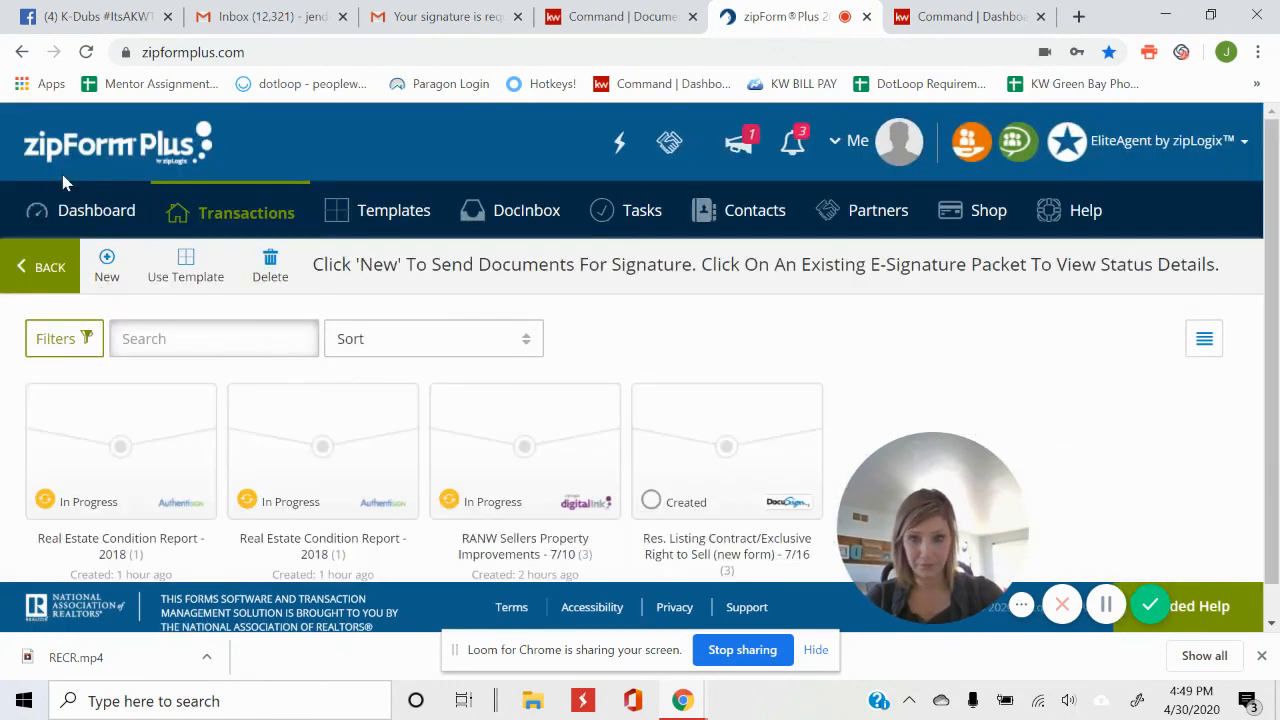
pyautogui.scroll(-1, 63, 178)
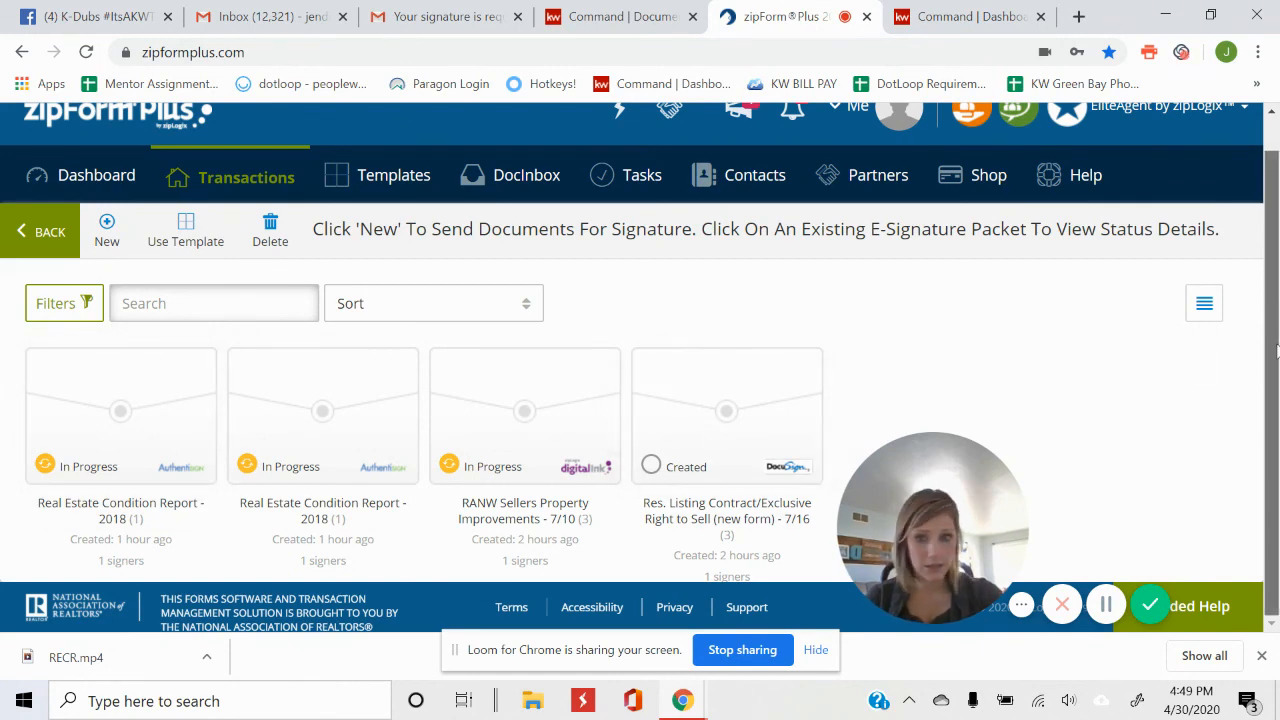
# Start a new e-signature packet and select Real Estate Condition Report - 2018 - [WRA-CR] as a document to sign.
pyautogui.click(106, 238)
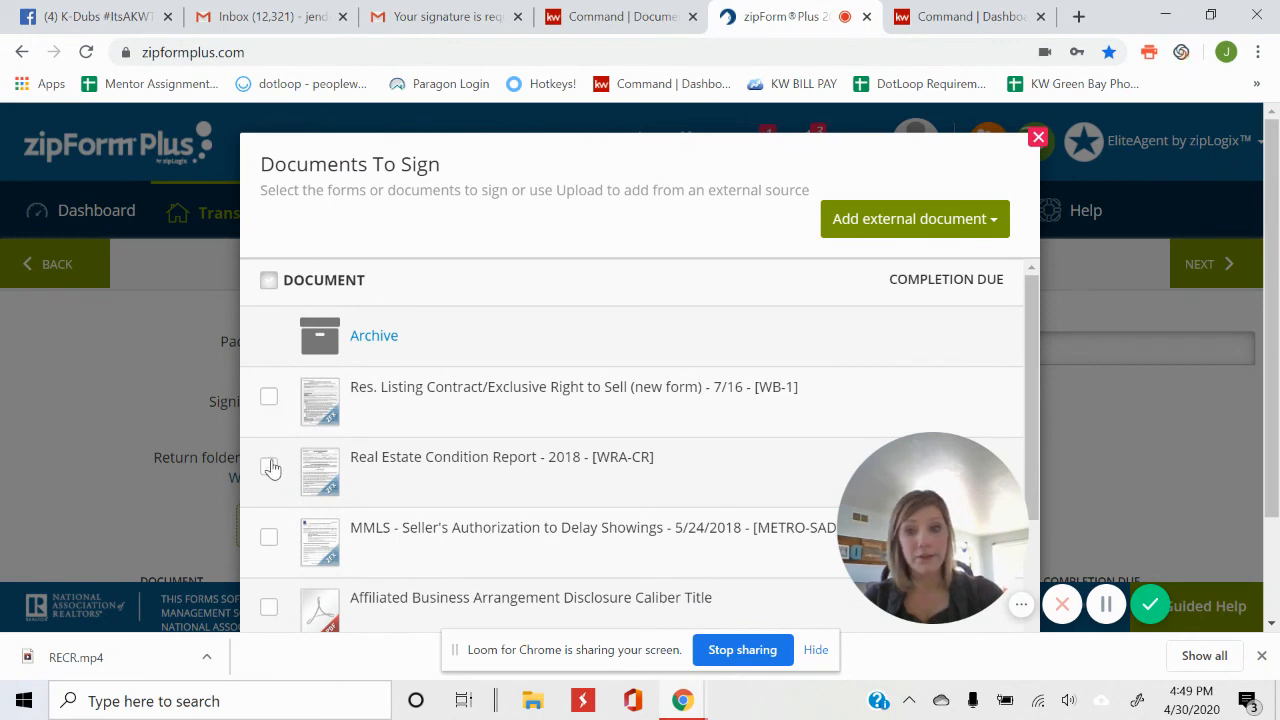
pyautogui.click(269, 466)
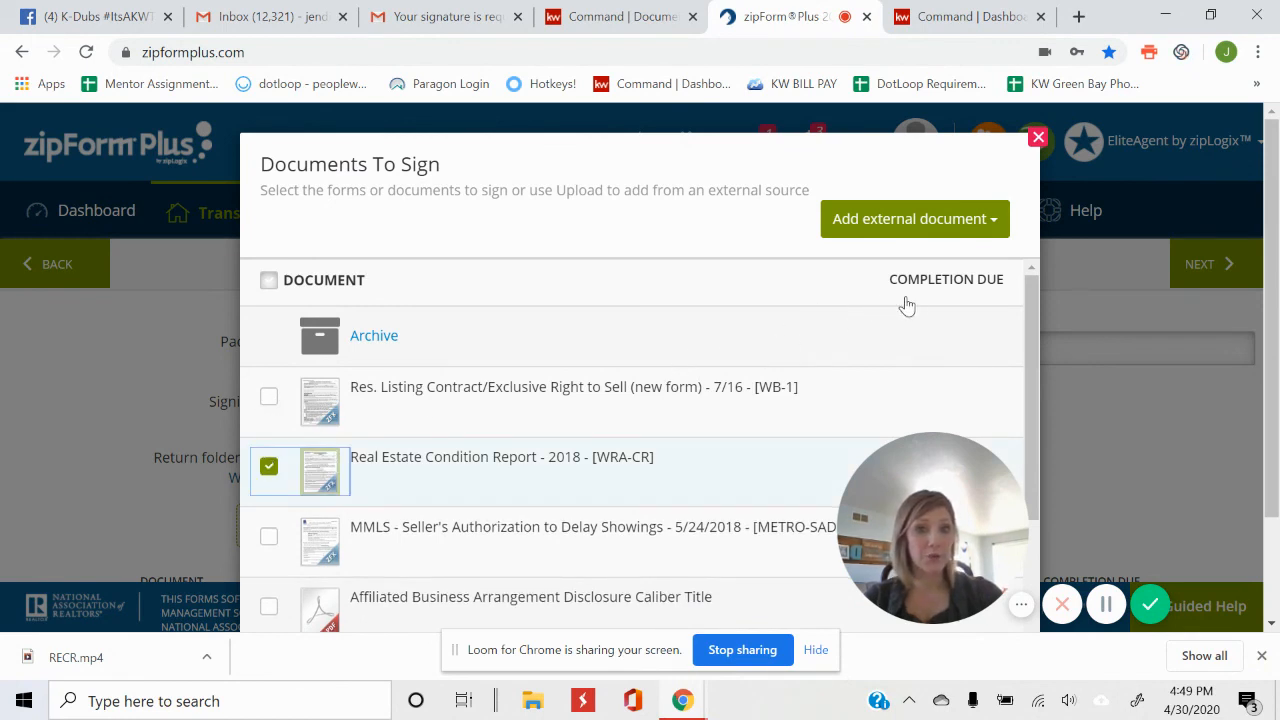
pyautogui.moveTo(1031, 300); pyautogui.dragTo(1031, 400)
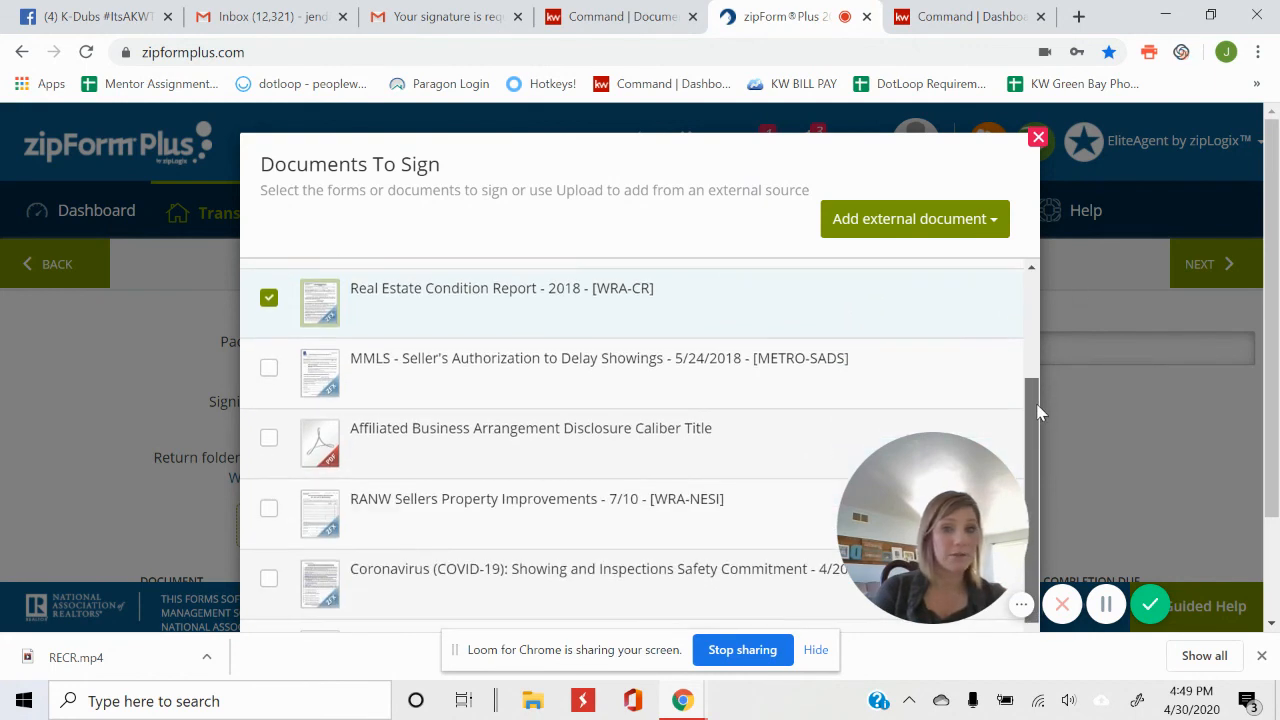